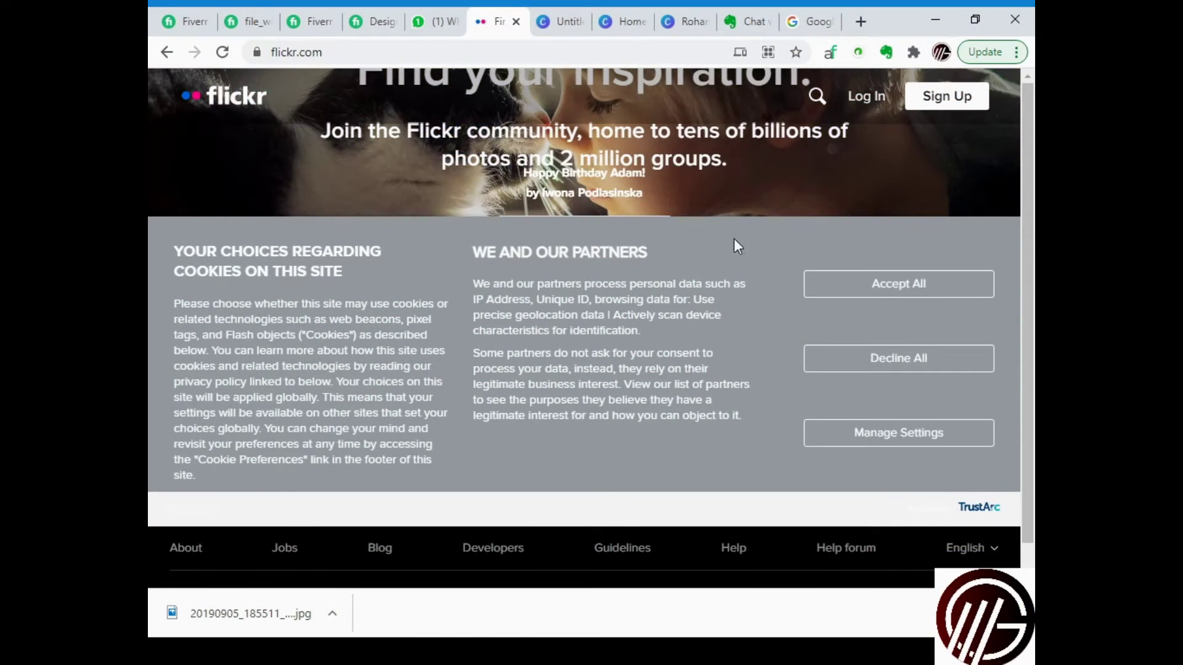
Start a new Flickr account and enter the first and last name.
left_click(948, 99)
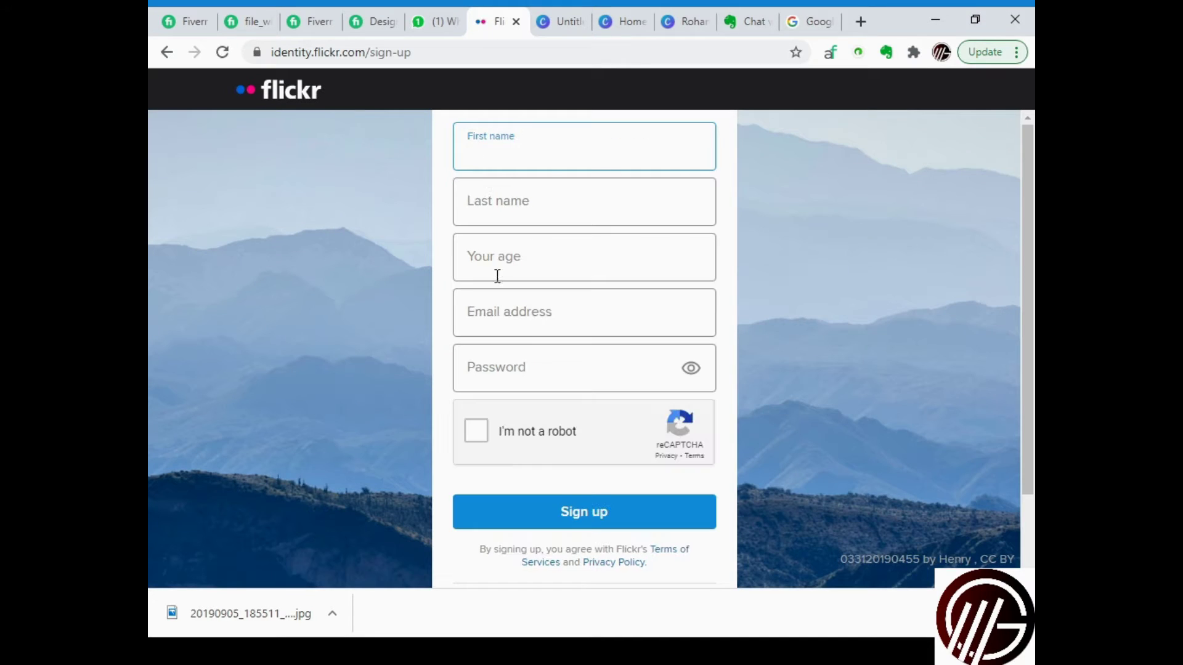
type("Muhammad Afraz")
key("Tab")
type("lyas")
key("Tab")
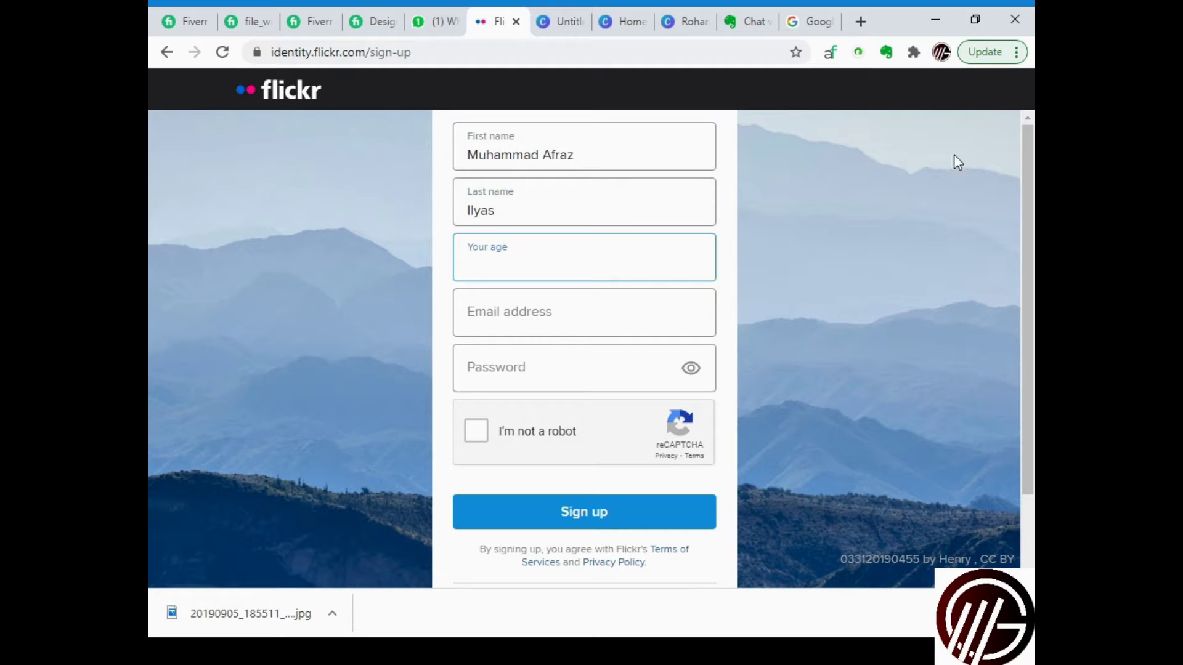
type("36")
key("Tab")
Enter age, email and password, tick 'I'm not a robot' and submit sign-up.
key("Tab")
type("••••••••••")
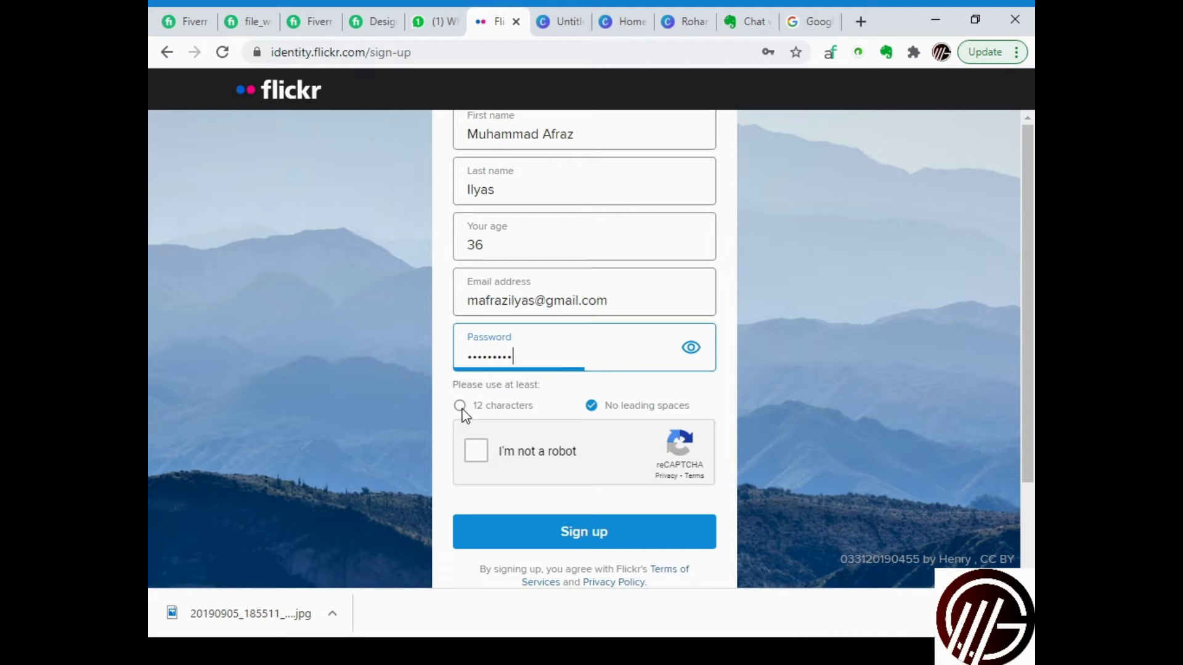
type("••••")
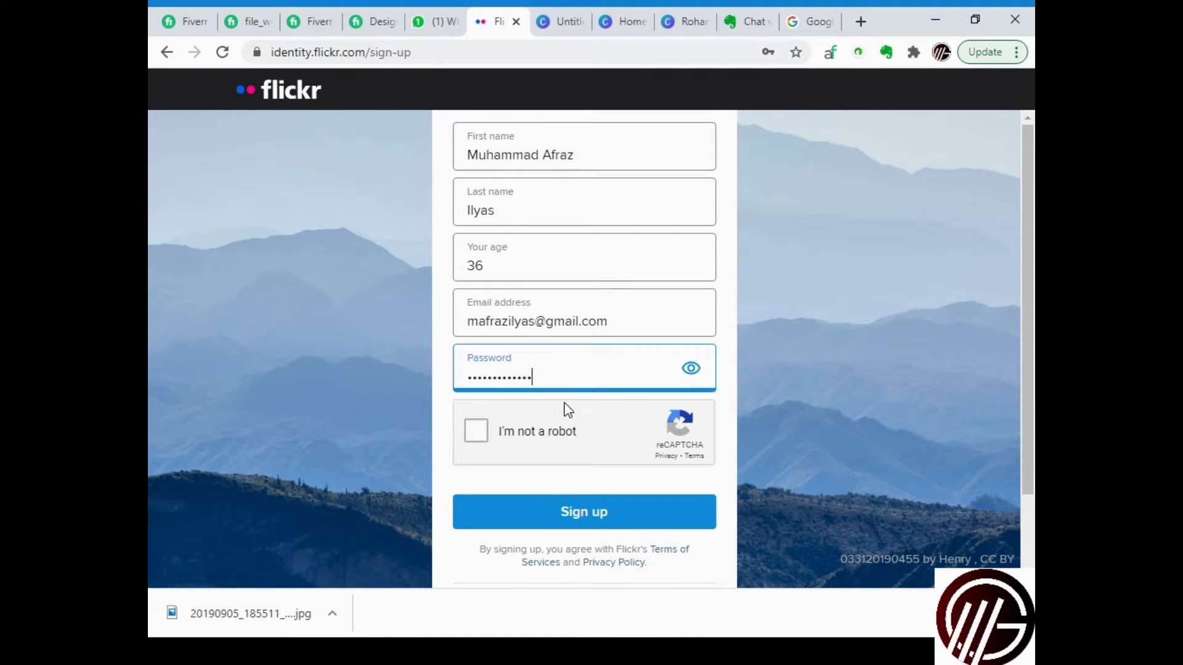
left_click(476, 445)
left_click(585, 514)
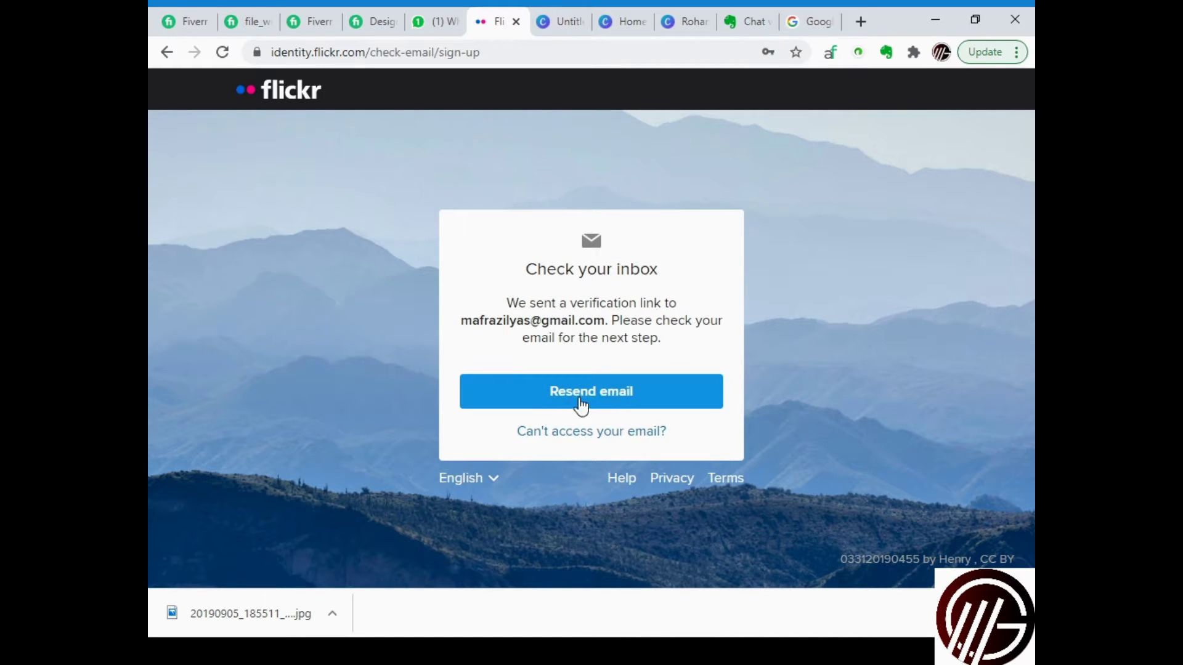
Follow the Flickr verification link from the Gmail inbox and sign in after 'Okay, got it!'.
left_click_drag(461, 321, 605, 321)
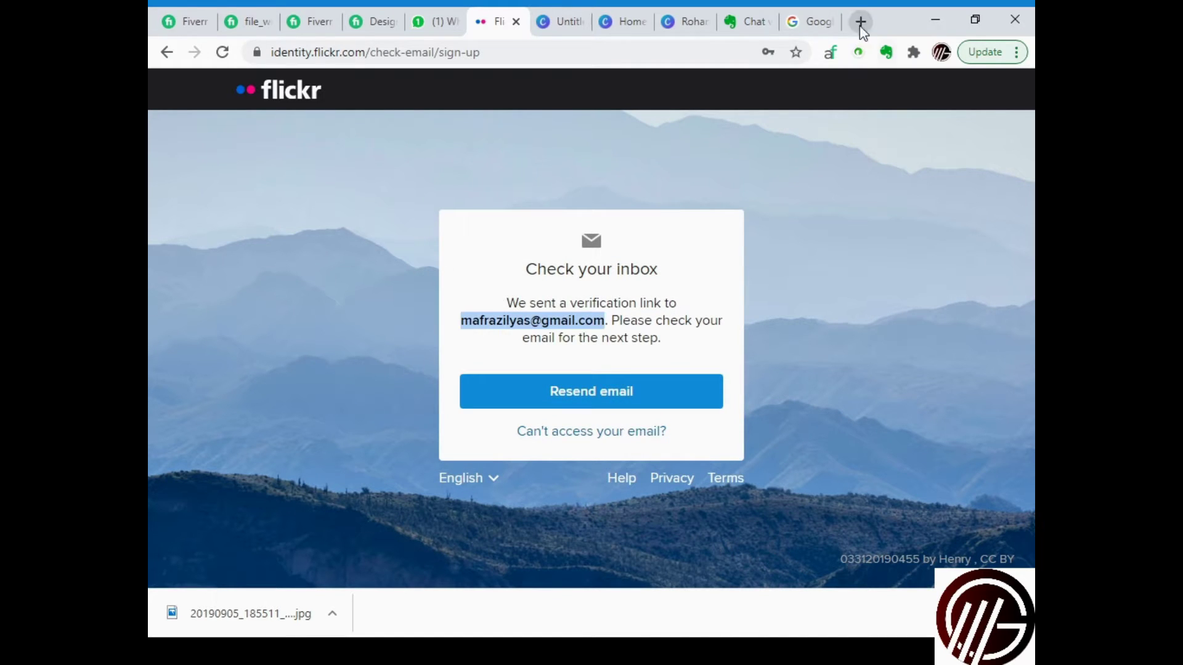
left_click(812, 21)
left_click(882, 94)
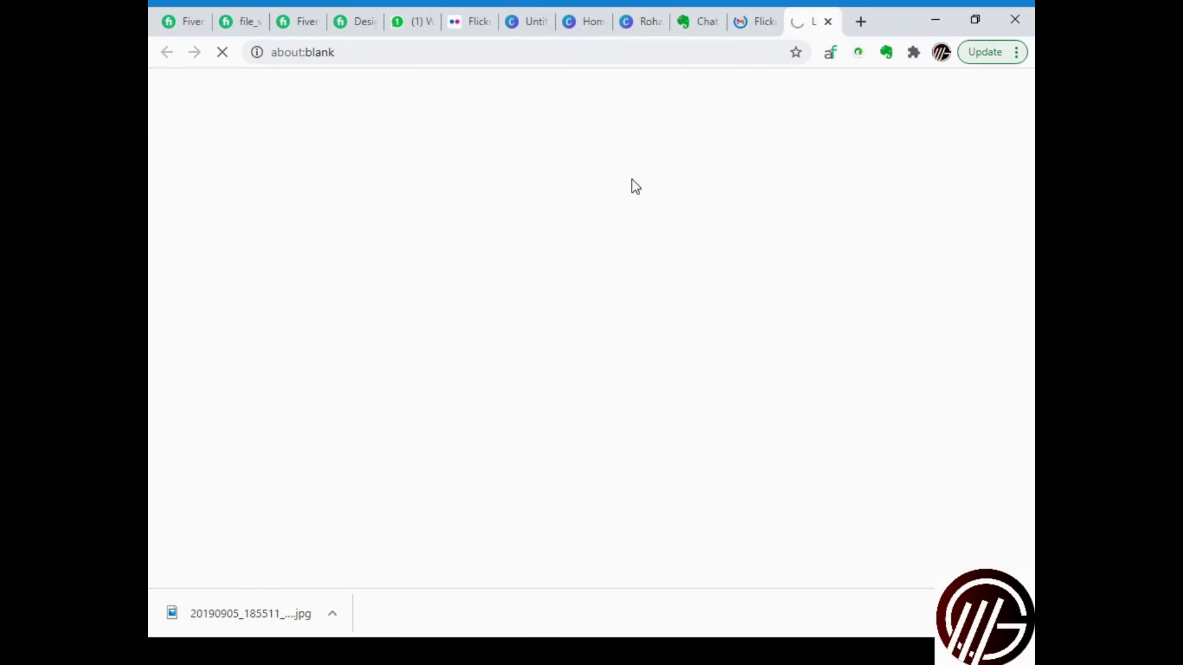
left_click_drag(471, 22, 763, 28)
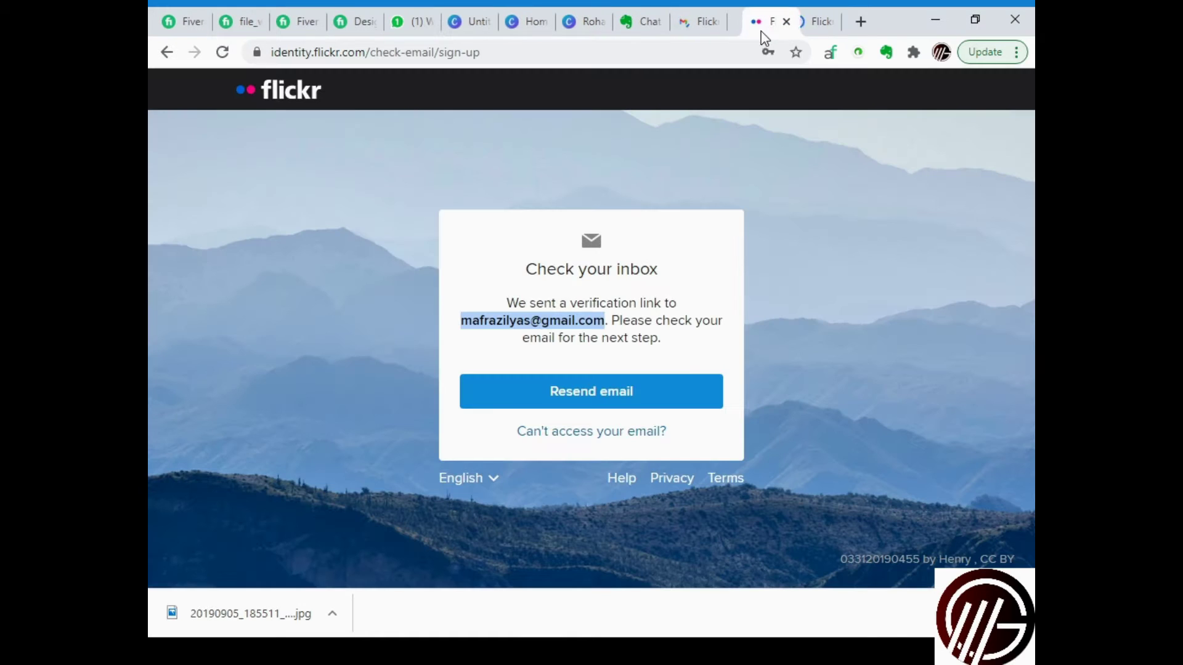
left_click(802, 22)
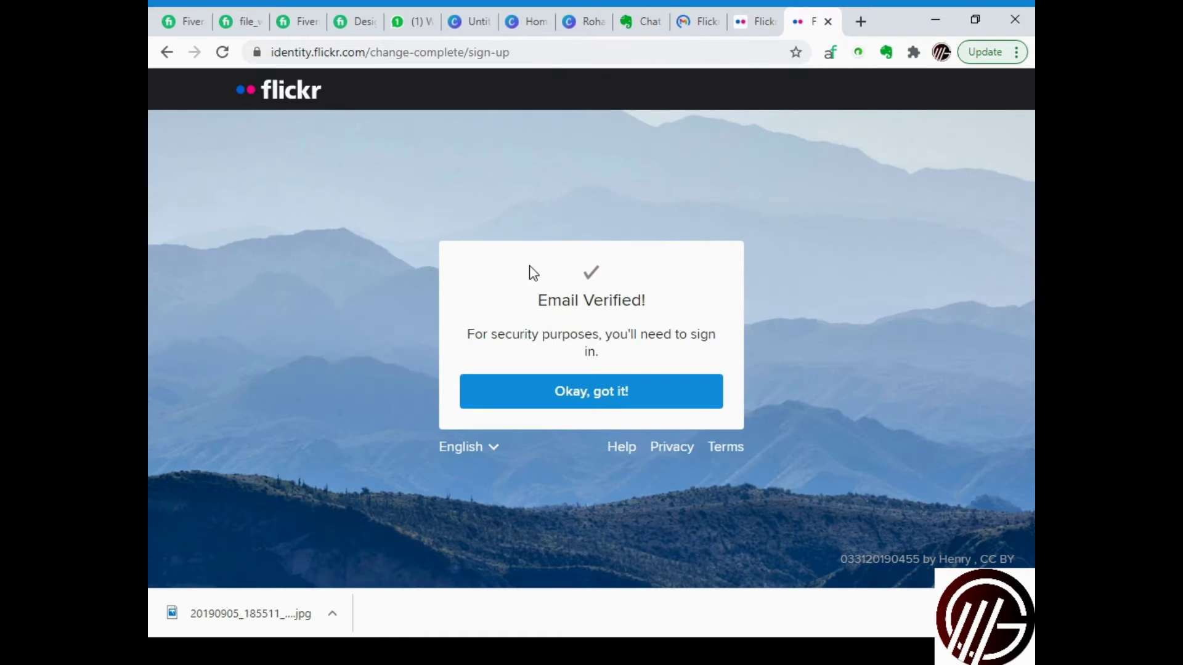
left_click(601, 400)
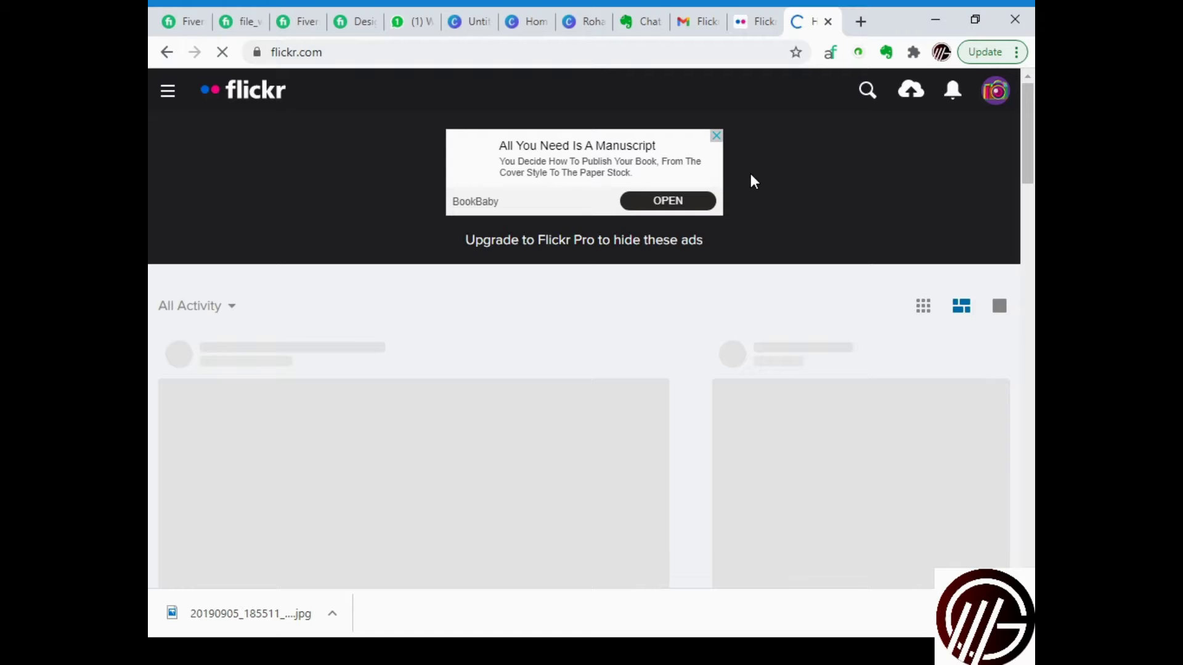
Reach the Emails & Notifications tab via the avatar menu's Settings.
left_click(168, 90)
left_click(995, 90)
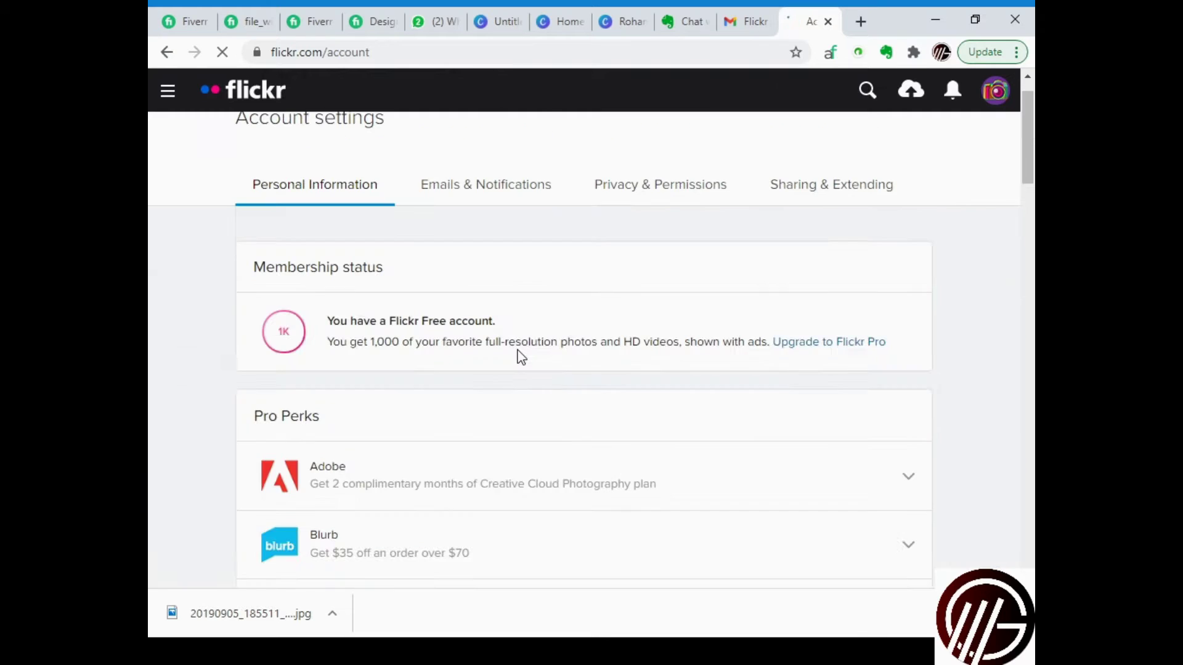
scroll(426, 423, "down", 2)
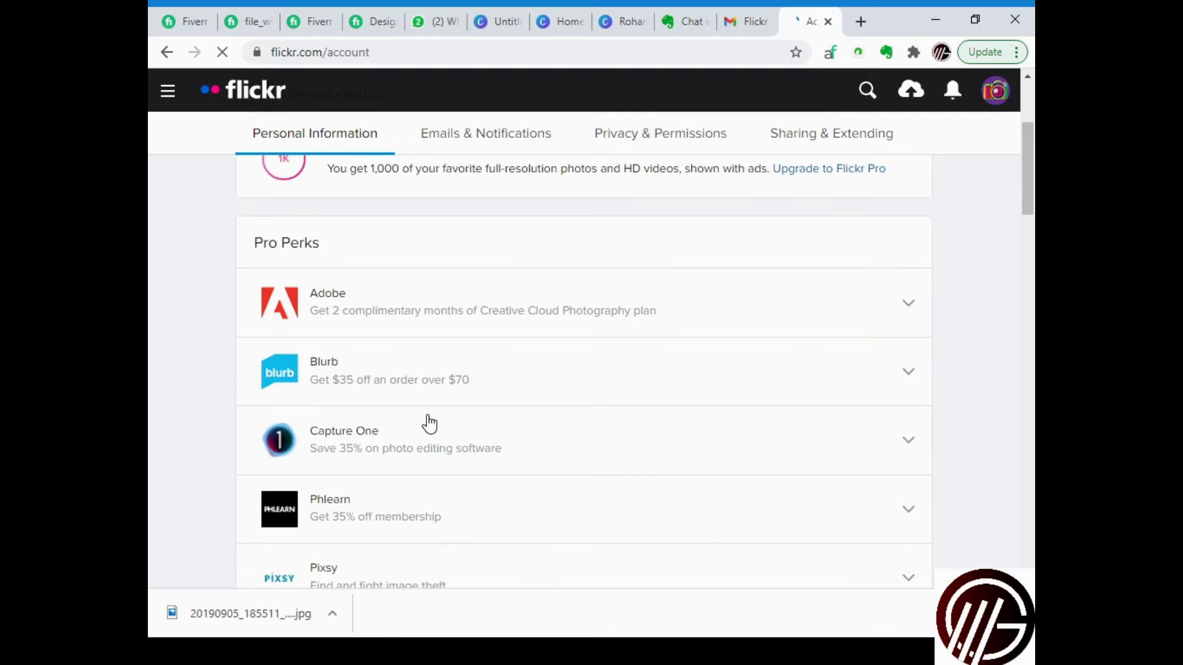
scroll(394, 450, "down", 1)
scroll(394, 452, "down", 4)
scroll(395, 450, "down", 3)
scroll(502, 542, "down", 3)
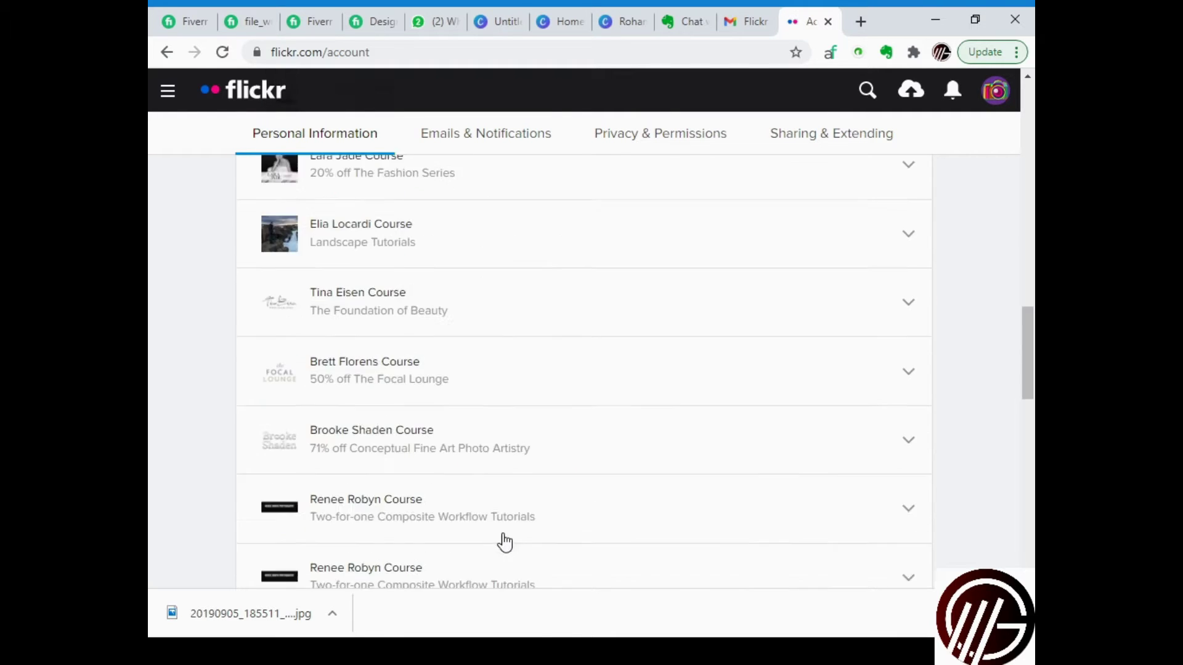
scroll(496, 488, "down", 3)
scroll(497, 490, "up", 6)
scroll(499, 493, "up", 1)
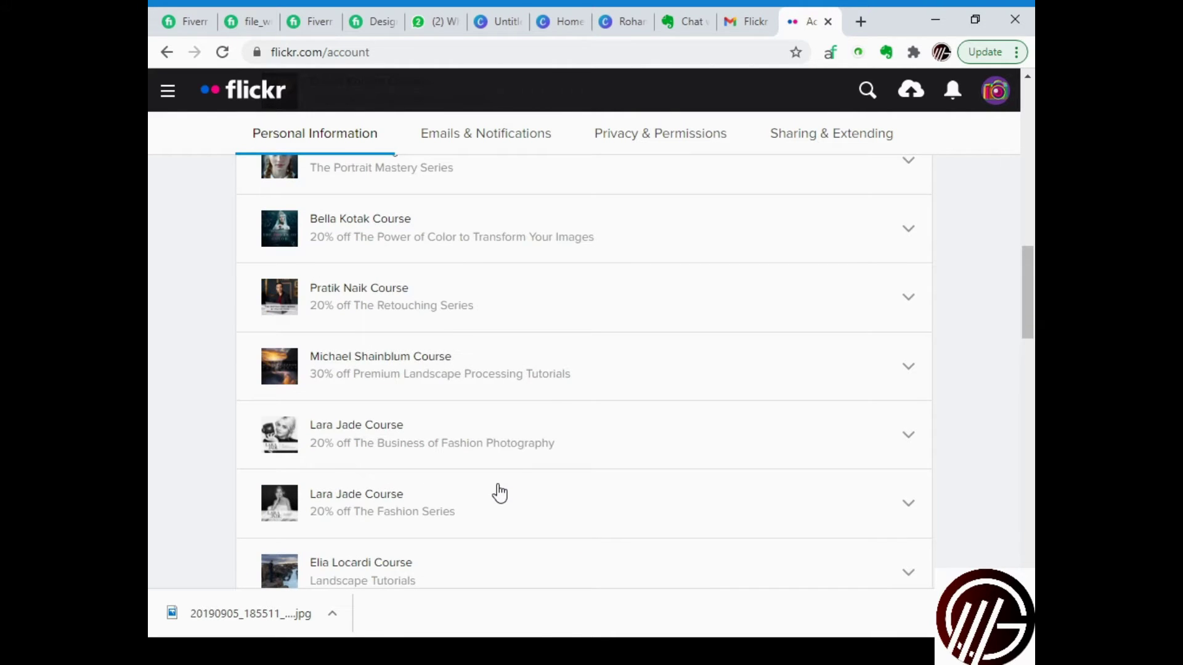
scroll(416, 426, "up", 5)
scroll(370, 370, "up", 10)
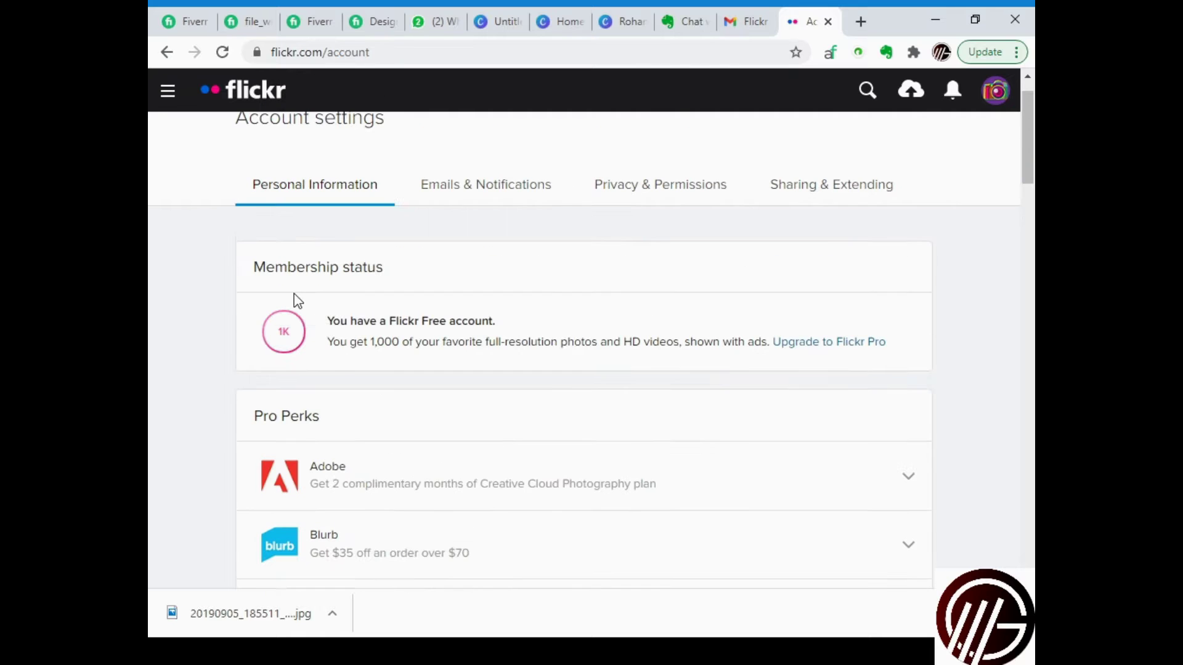
scroll(333, 486, "down", 2)
scroll(318, 461, "down", 2)
scroll(342, 435, "up", 3)
scroll(361, 415, "up", 2)
left_click(504, 237)
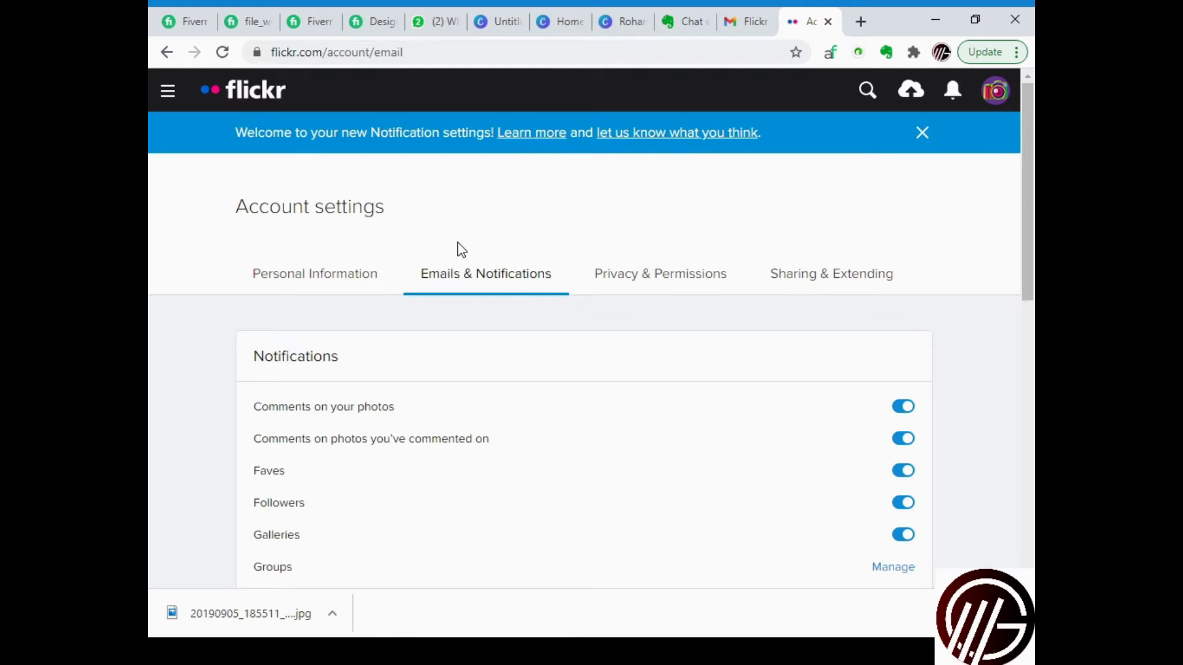
scroll(246, 333, "down", 1)
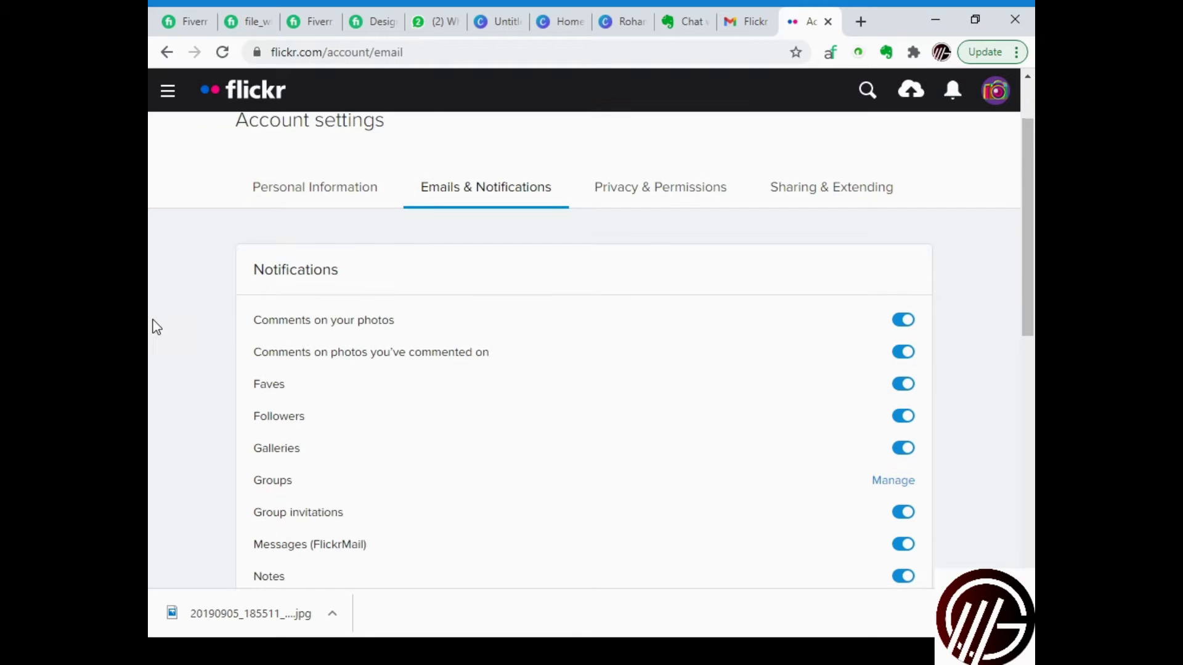
scroll(284, 427, "down", 1)
scroll(284, 427, "down", 1)
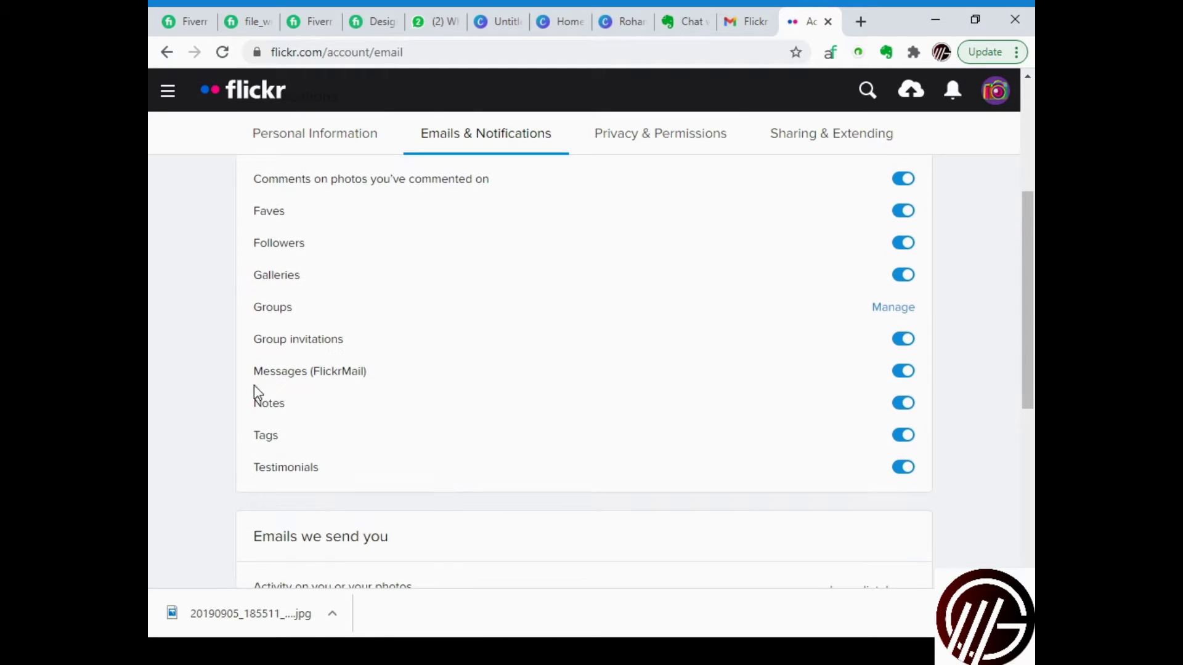
scroll(298, 490, "down", 2)
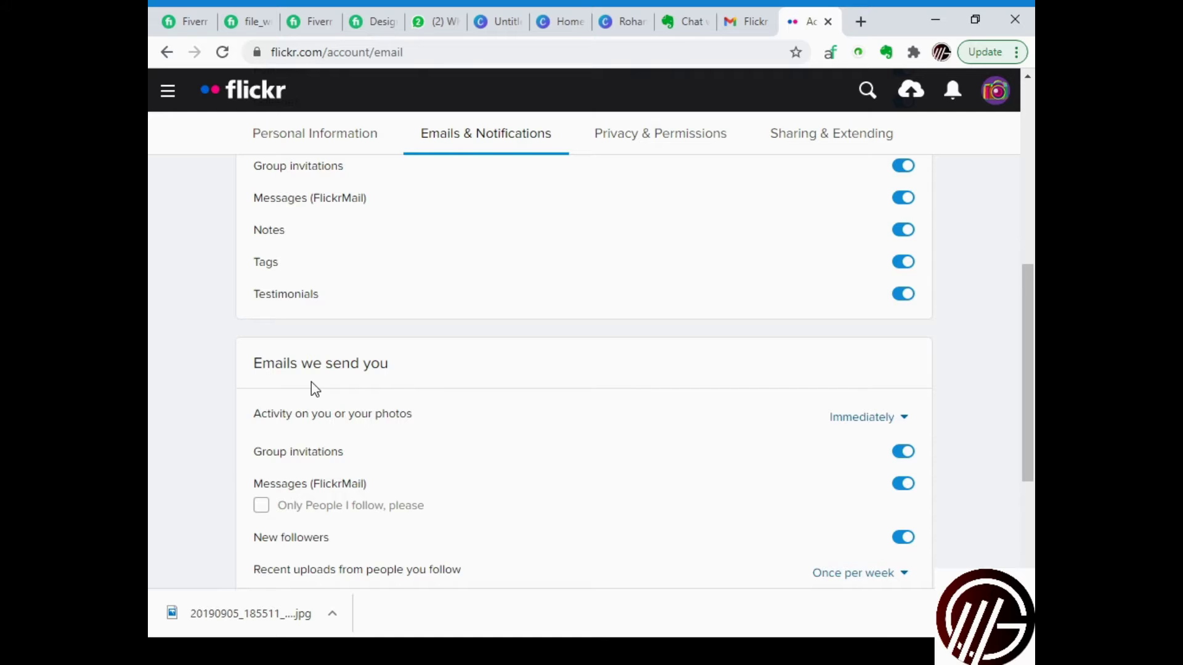
scroll(312, 389, "down", 2)
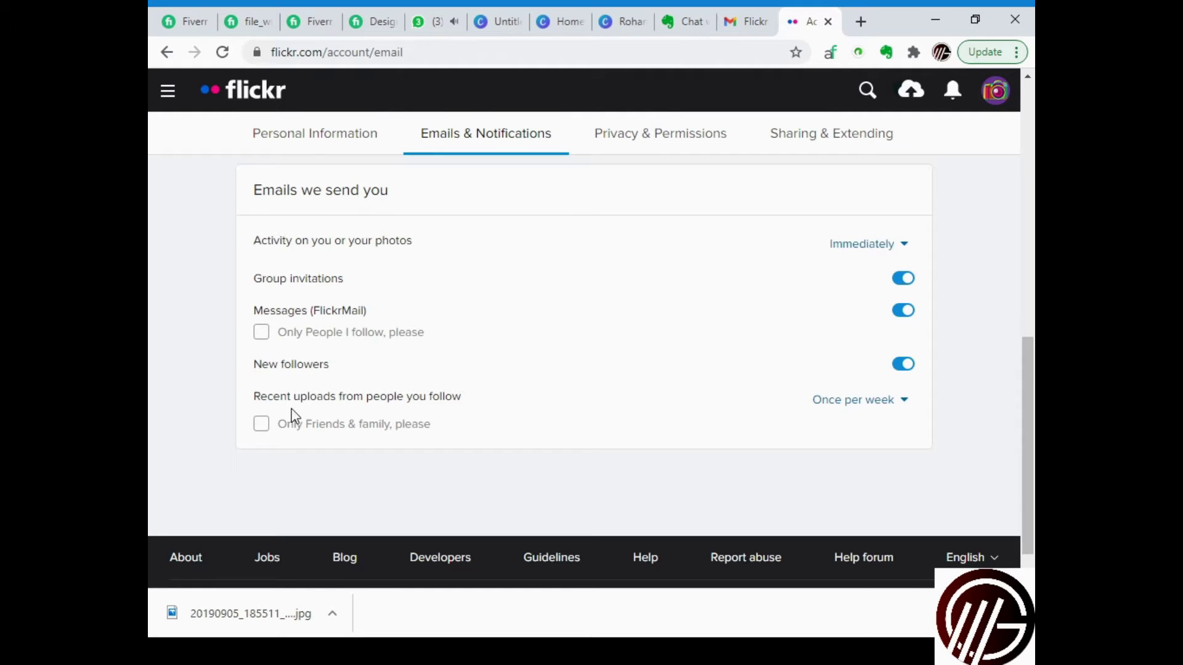
Leave the 'Once per week' upload-email frequency unchanged and go to Privacy & Permissions.
left_click(907, 405)
left_click(715, 416)
scroll(747, 271, "up", 5)
left_click(657, 275)
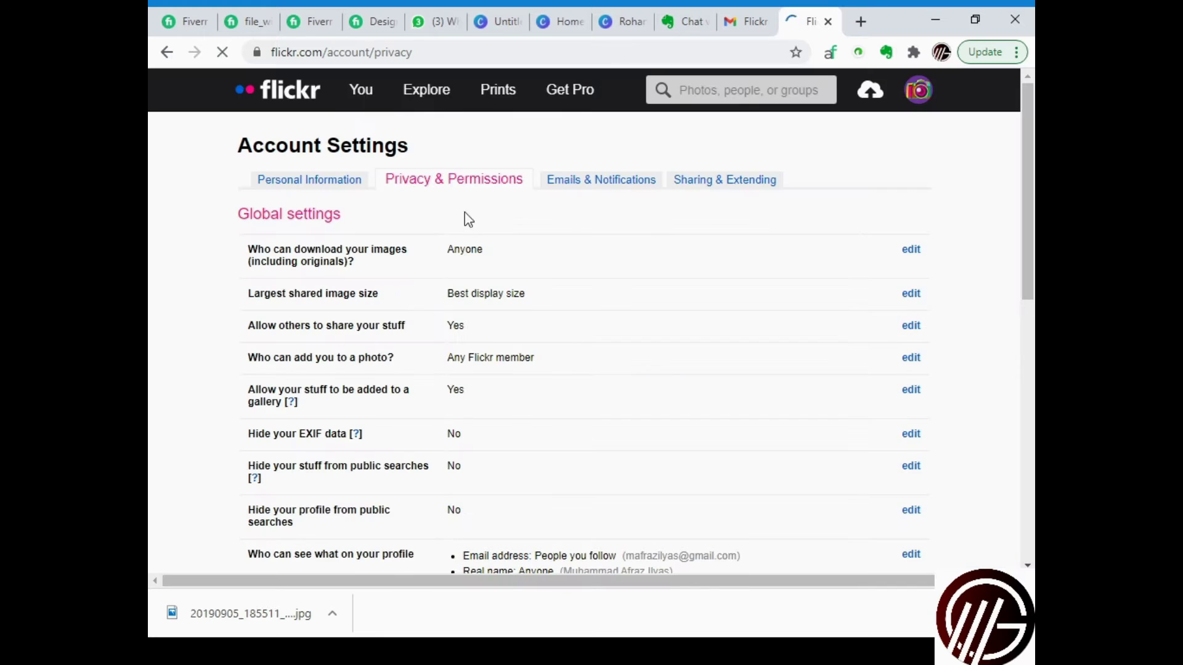
double_click(911, 252)
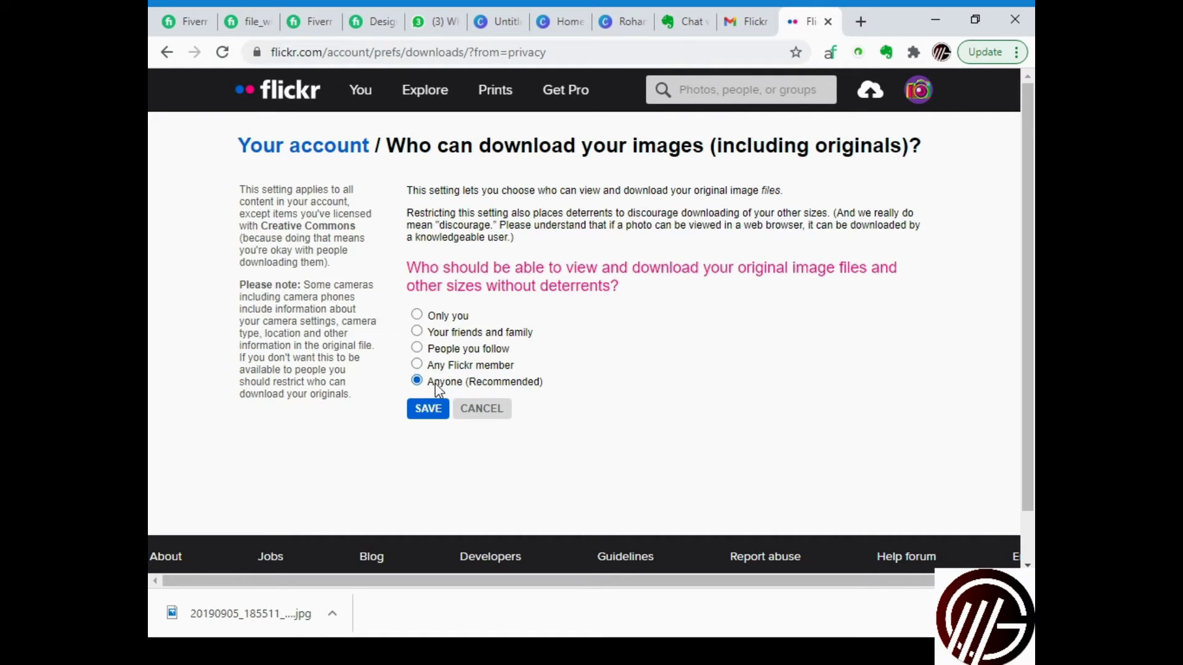
left_click(482, 409)
scroll(554, 407, "down", 10)
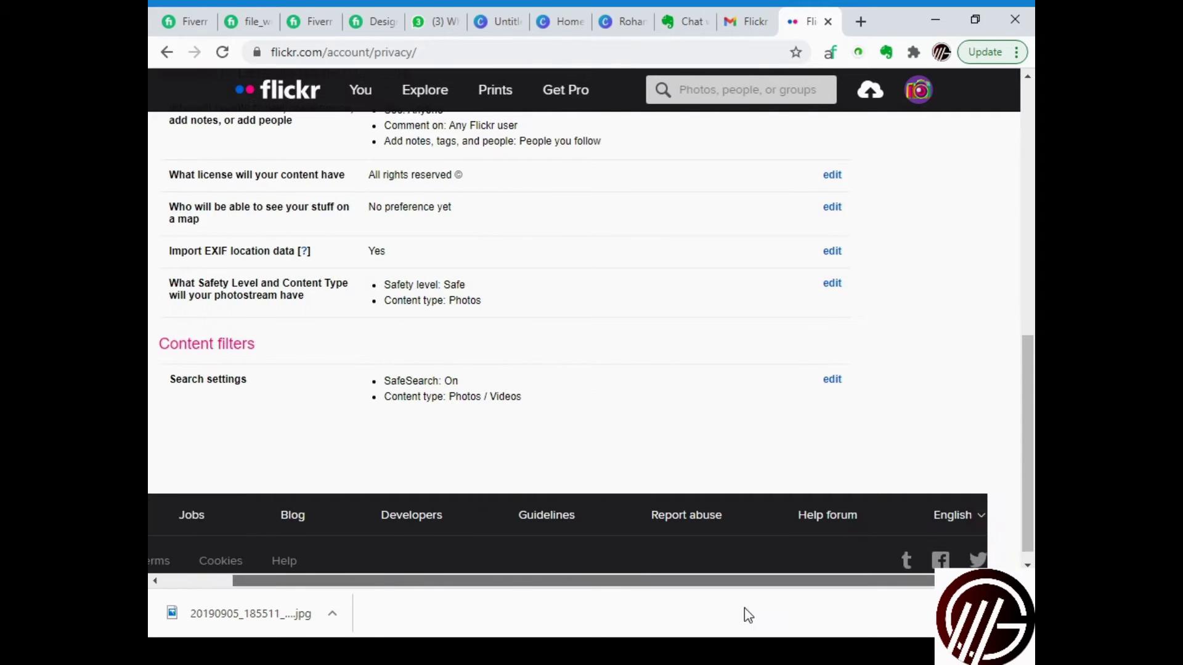
middle_click(269, 515)
scroll(699, 416, "up", 4)
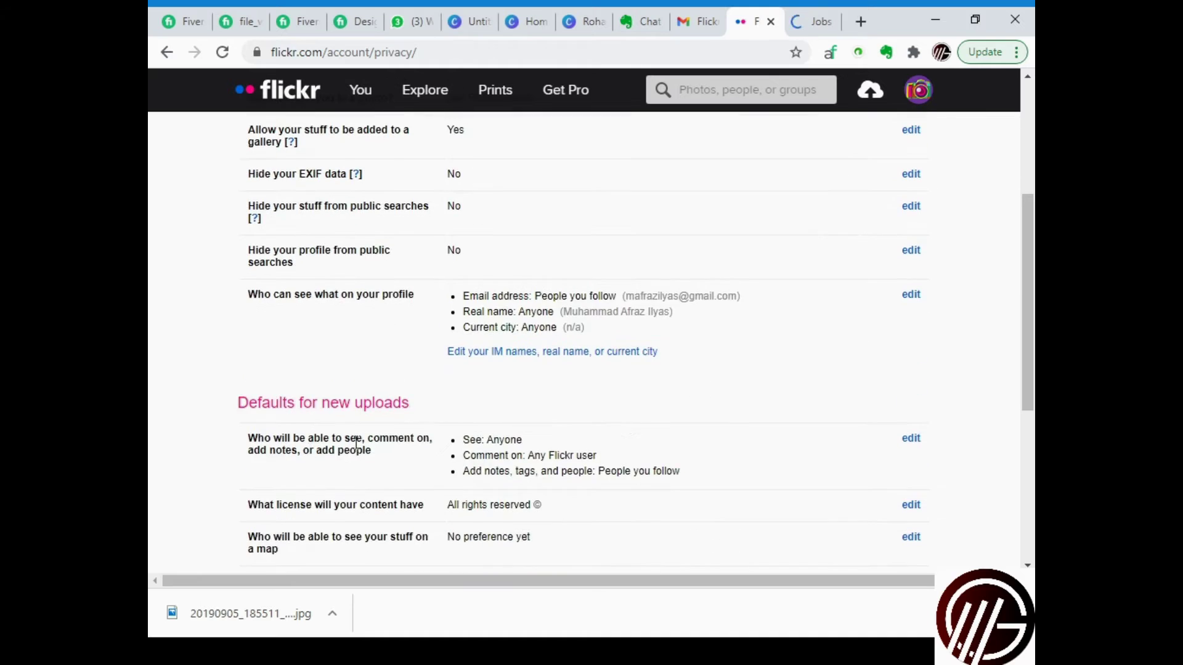
scroll(351, 435, "up", 2)
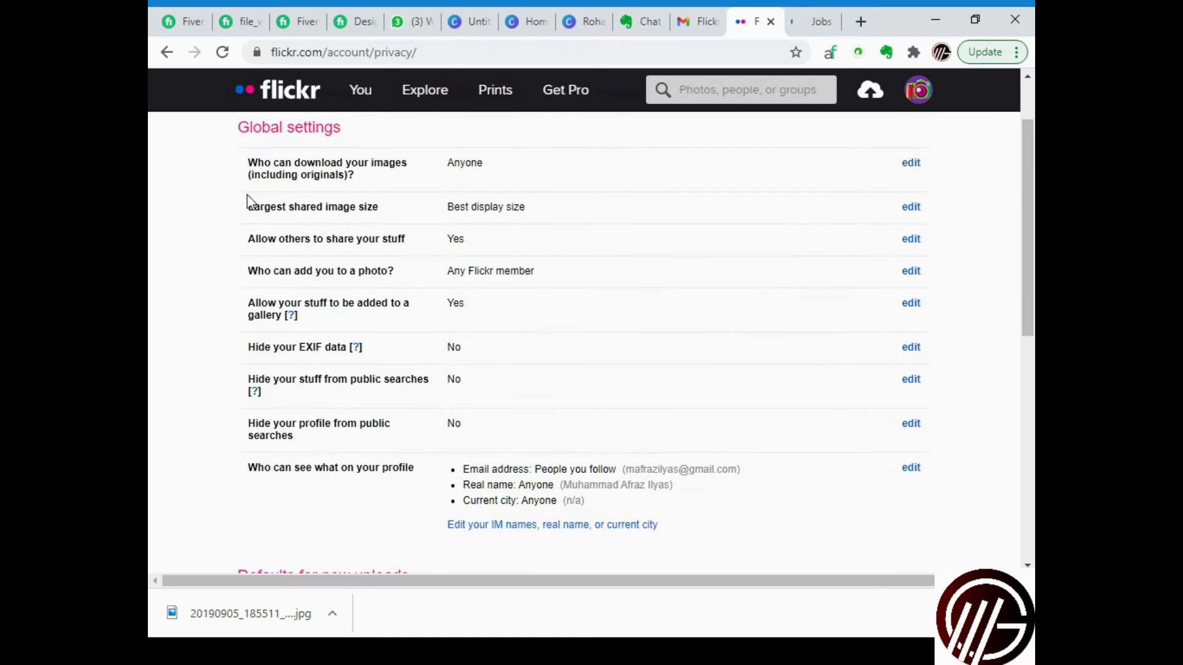
left_click(911, 208)
left_click(416, 21)
left_click(753, 20)
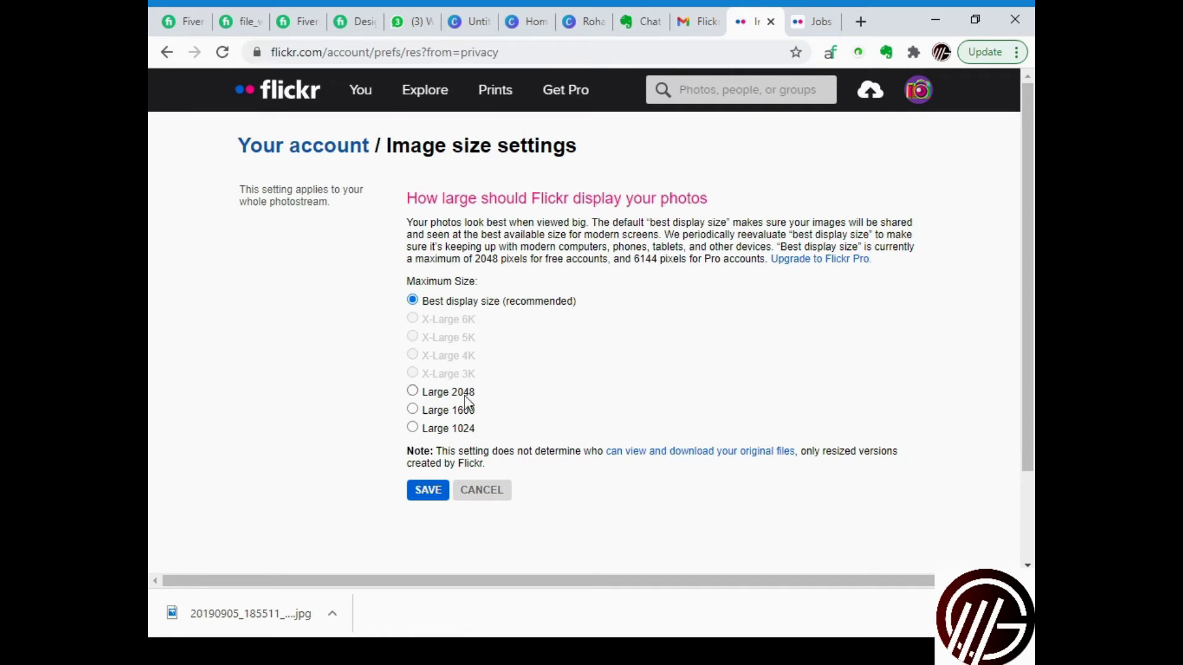
left_click(481, 490)
scroll(617, 297, "down", 1)
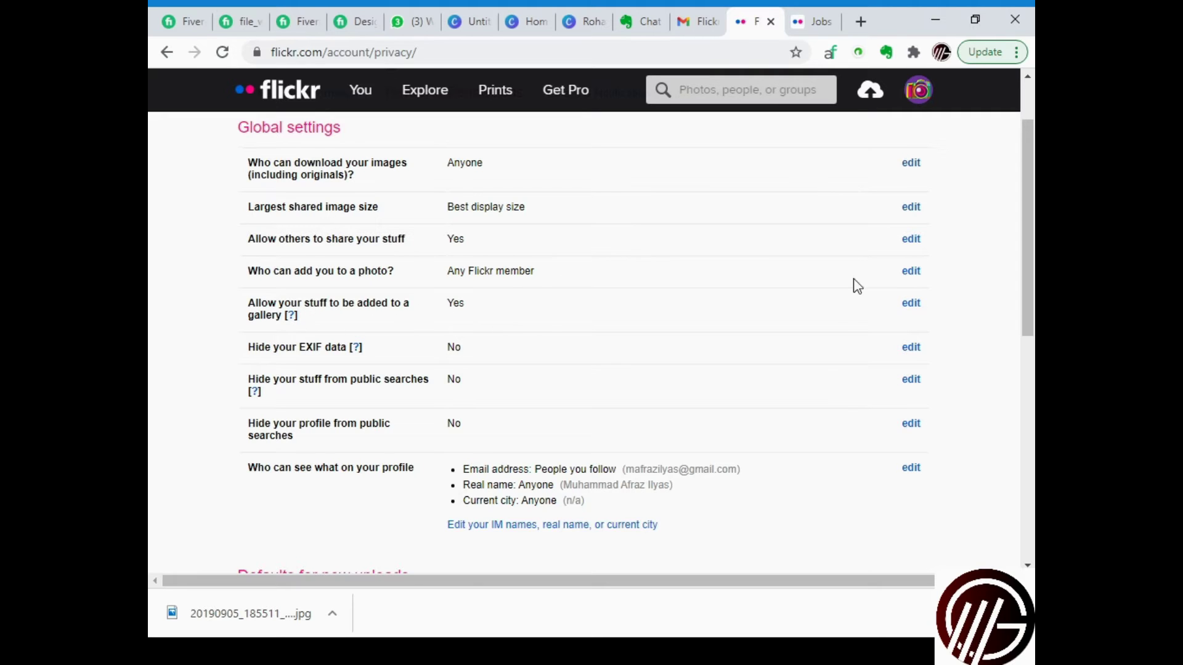
Limit adding you to photos to people you follow, then open the real name/city editor.
left_click(910, 274)
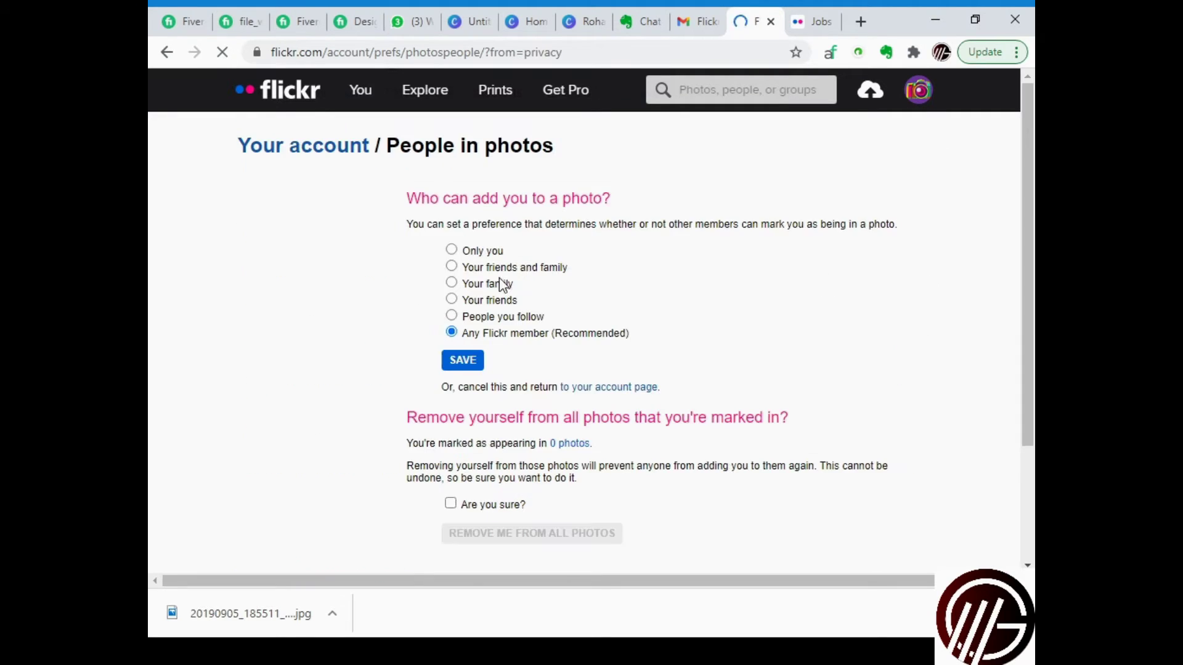
left_click(452, 316)
left_click(462, 366)
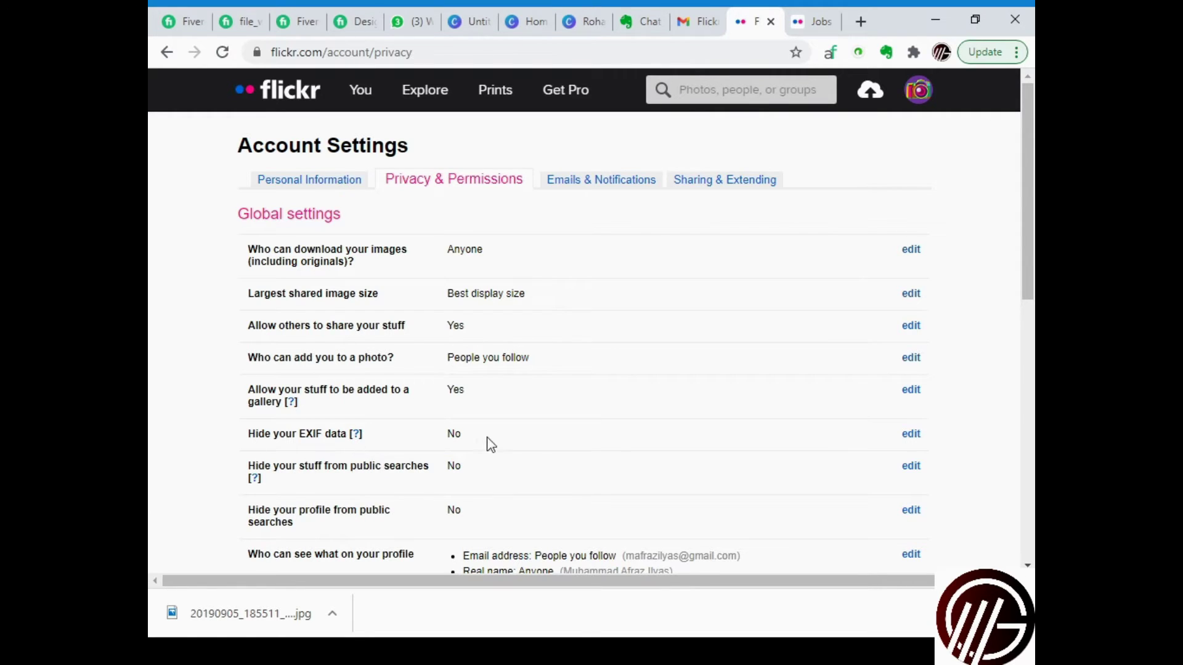
scroll(475, 443, "down", 1)
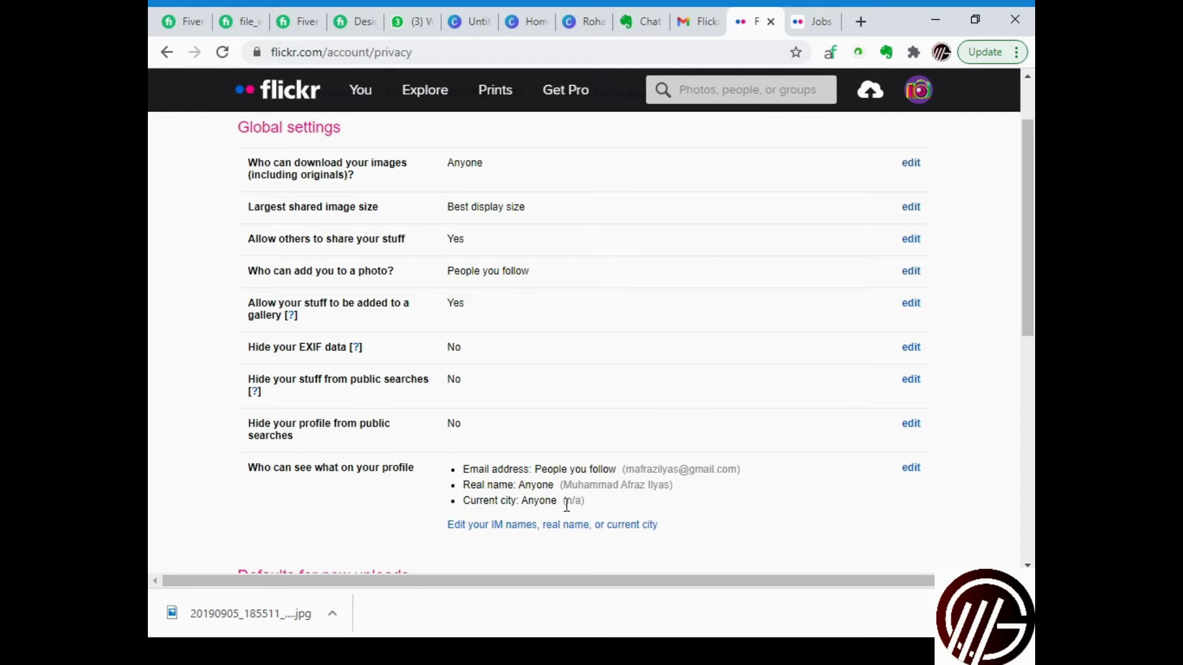
triple_click(505, 535)
left_click(511, 534)
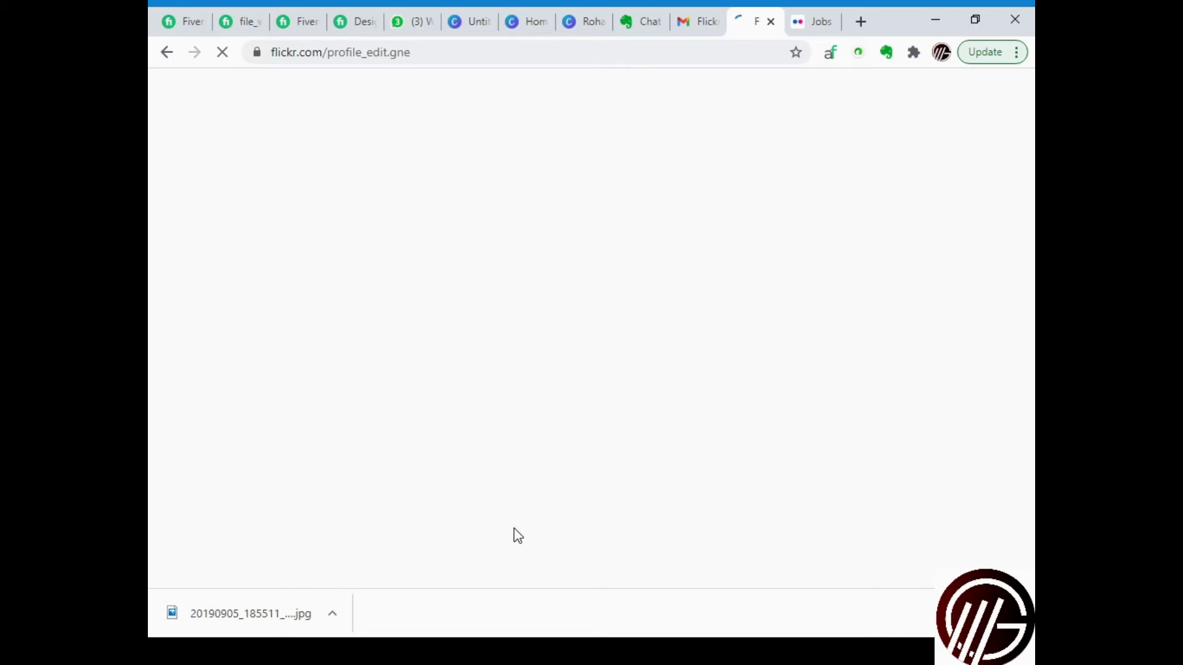
Set gender to Male, relationship status to Taken and time zone to Karachi.
left_click(784, 23)
scroll(607, 418, "down", 4)
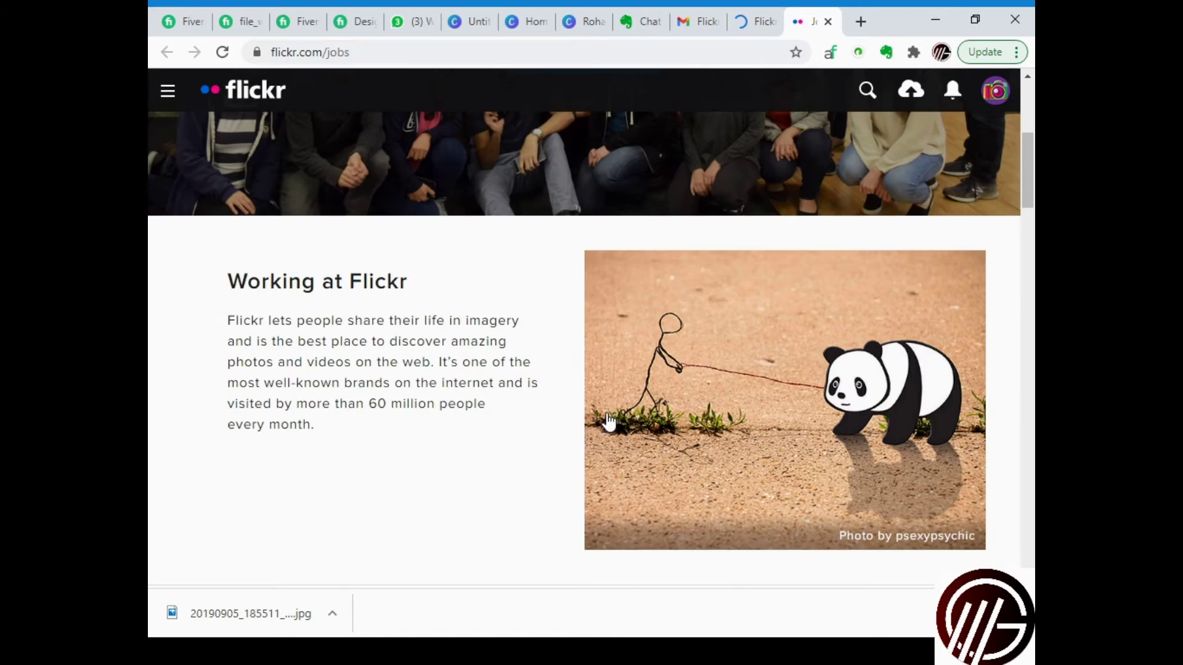
scroll(607, 410, "down", 4)
scroll(602, 408, "down", 4)
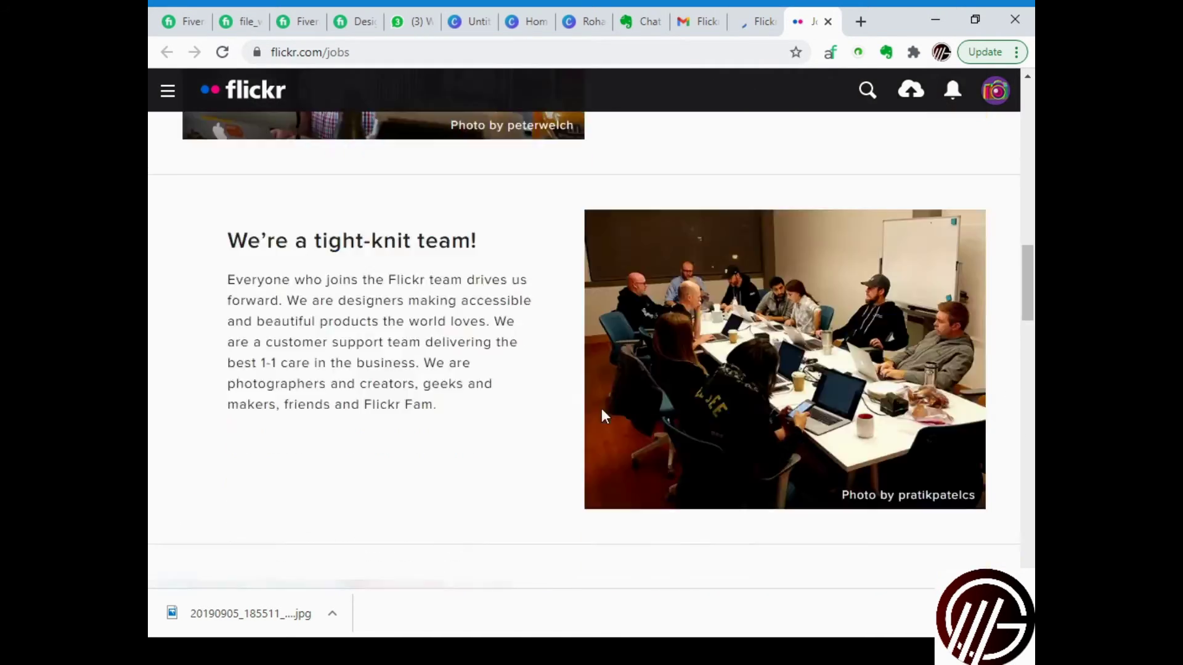
scroll(599, 409, "up", 15)
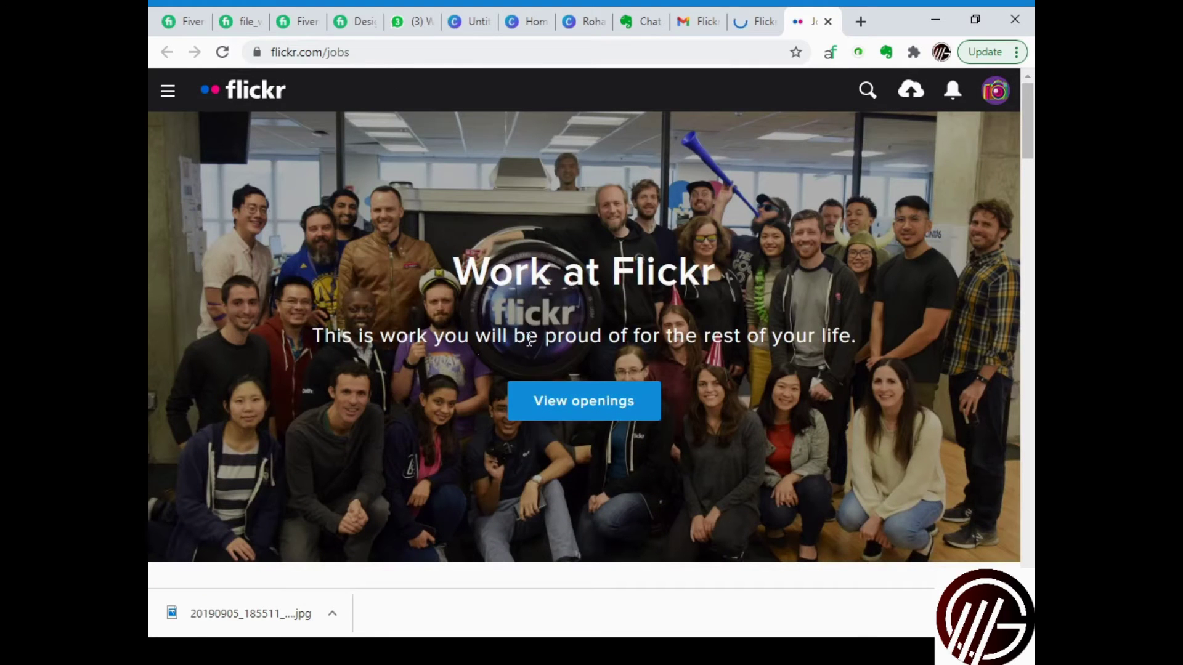
left_click(754, 20)
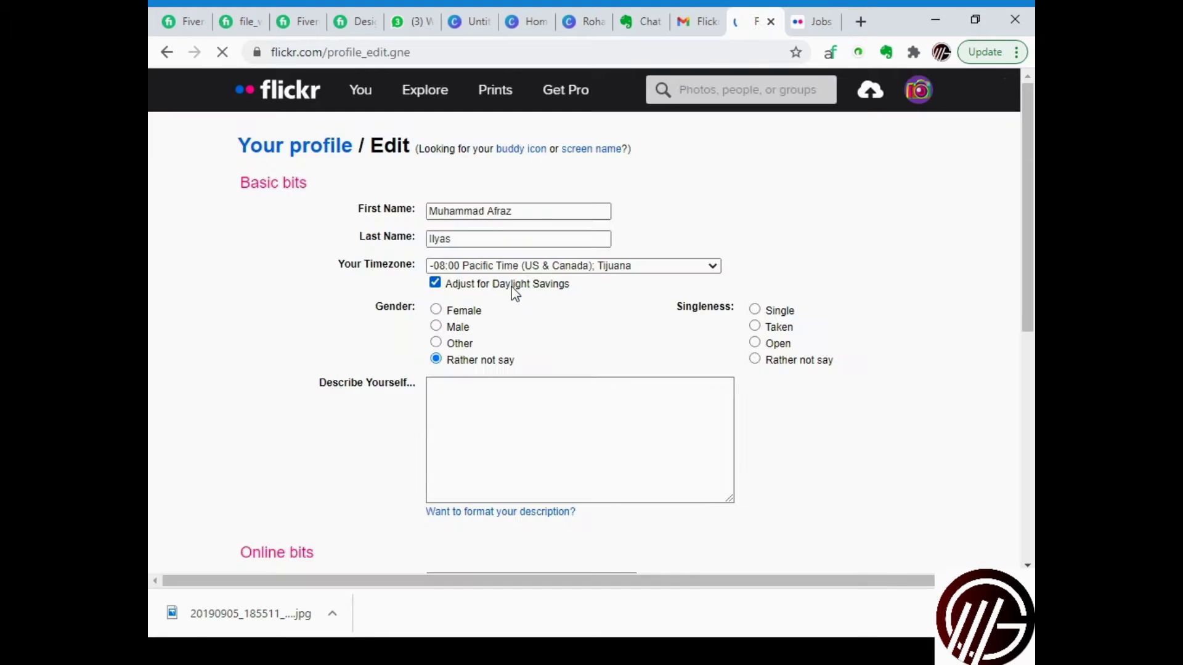
left_click(435, 327)
left_click(754, 327)
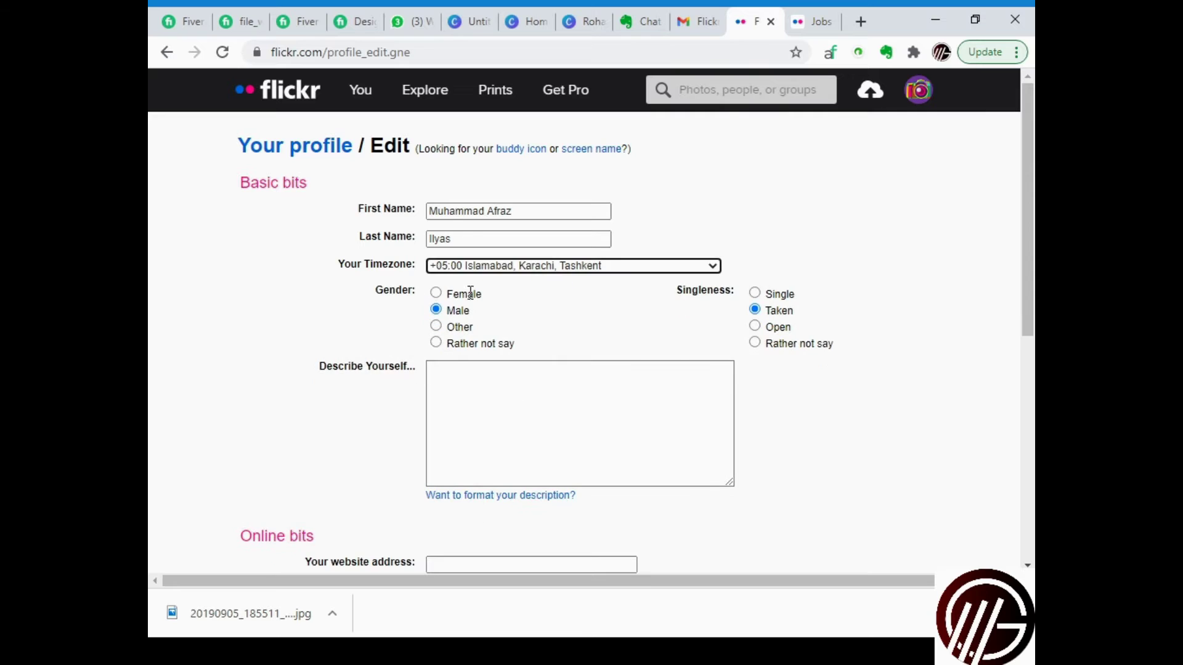
scroll(400, 288, "down", 2)
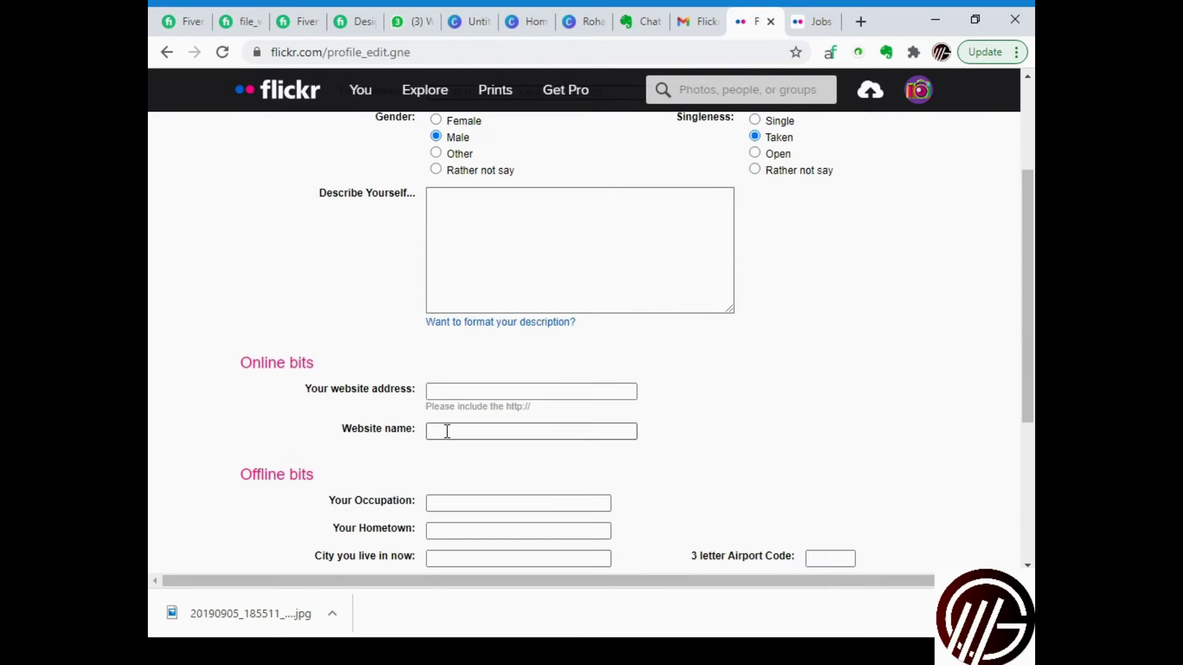
scroll(415, 388, "down", 2)
Enter Graphic Designer as occupation and accept autofilled Sheikhupura, Pakistan location.
left_click(464, 338)
type("Graphic Designer")
left_click(454, 357)
left_click(480, 380)
left_click_drag(570, 219, 368, 221)
key("BackSpace")
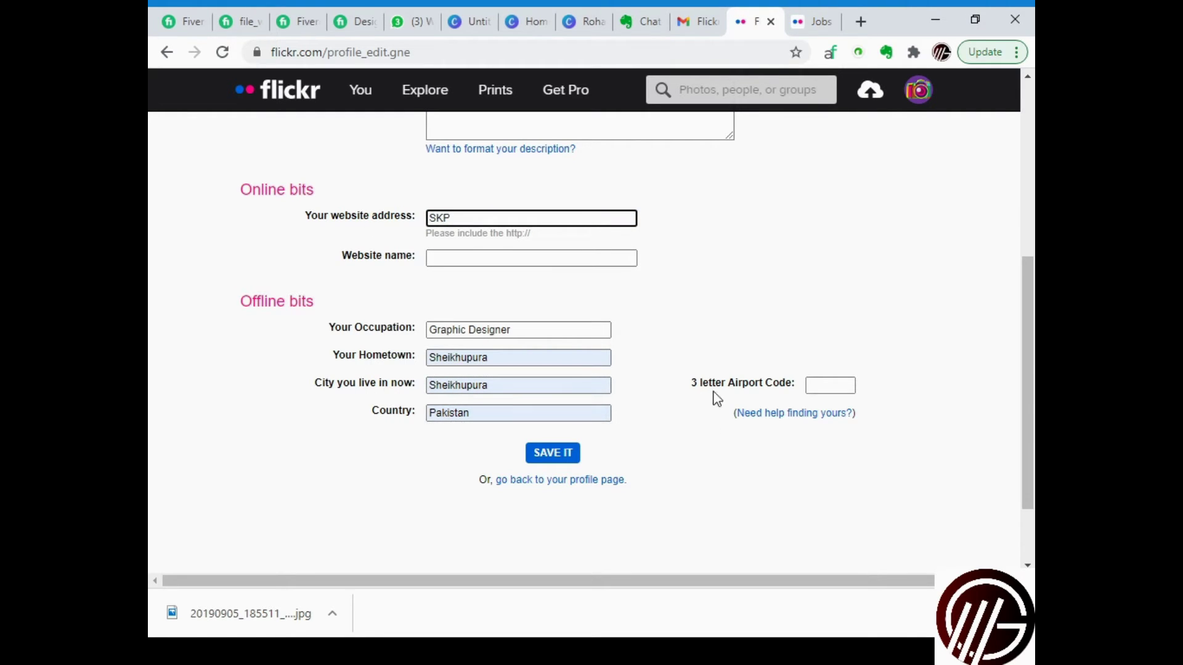
scroll(600, 457, "up", 3)
left_click_drag(462, 478, 394, 445)
key("BackSpace")
type("fb.com/grafixmanners")
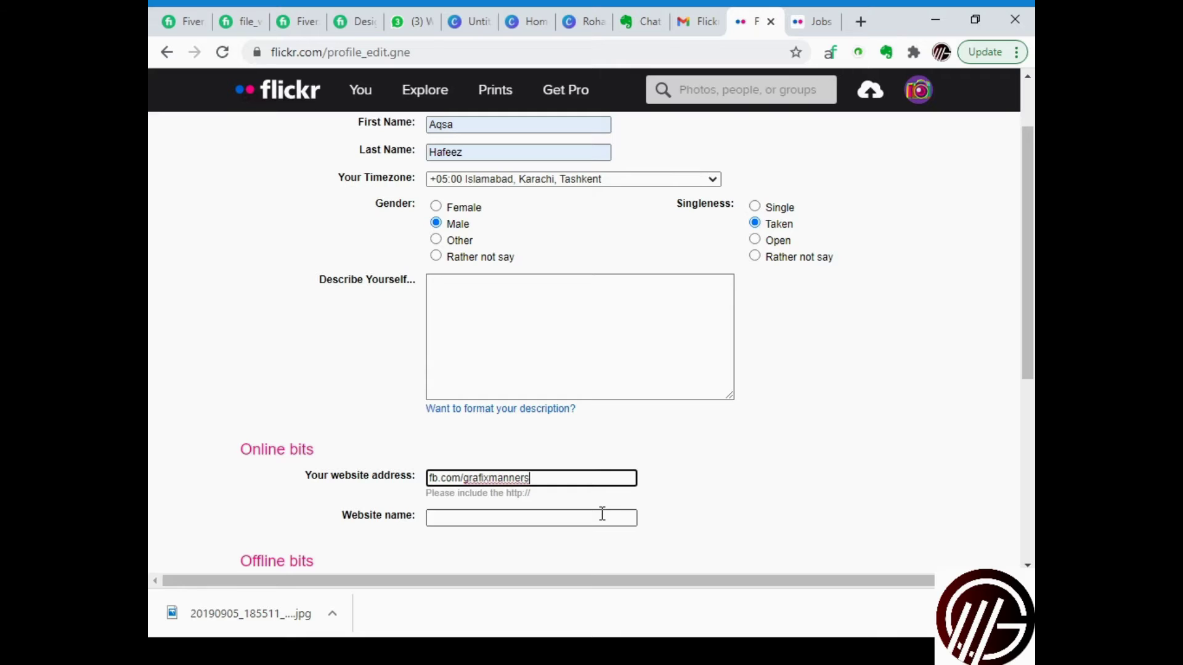
key("Home")
type("http:")
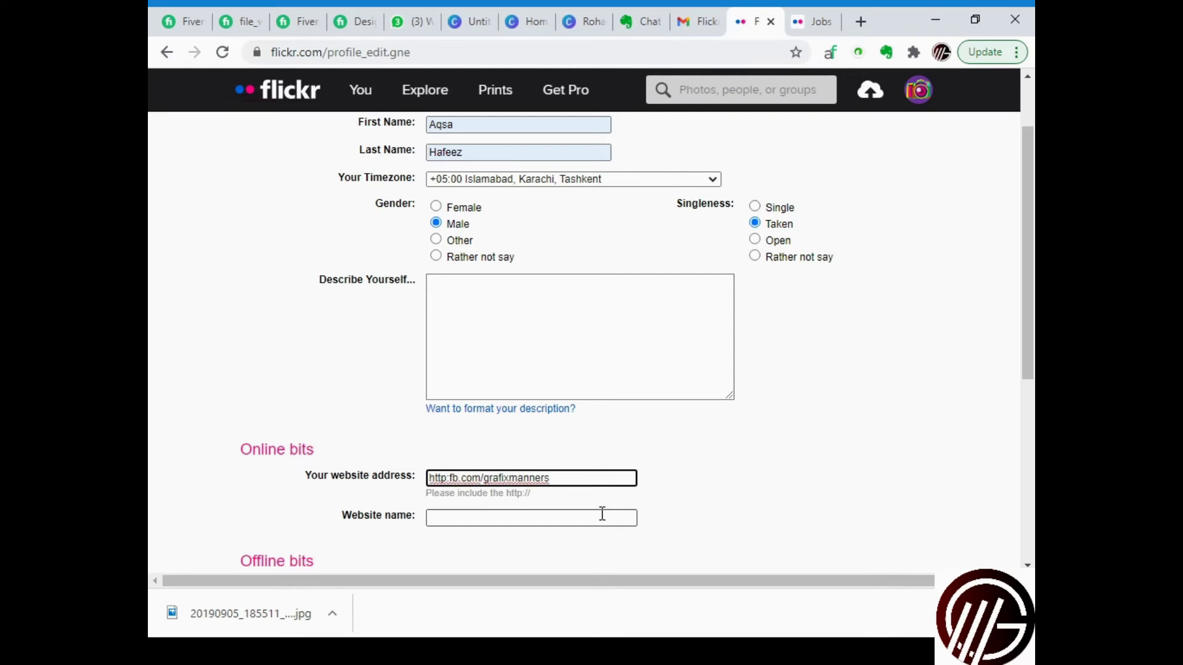
type("//")
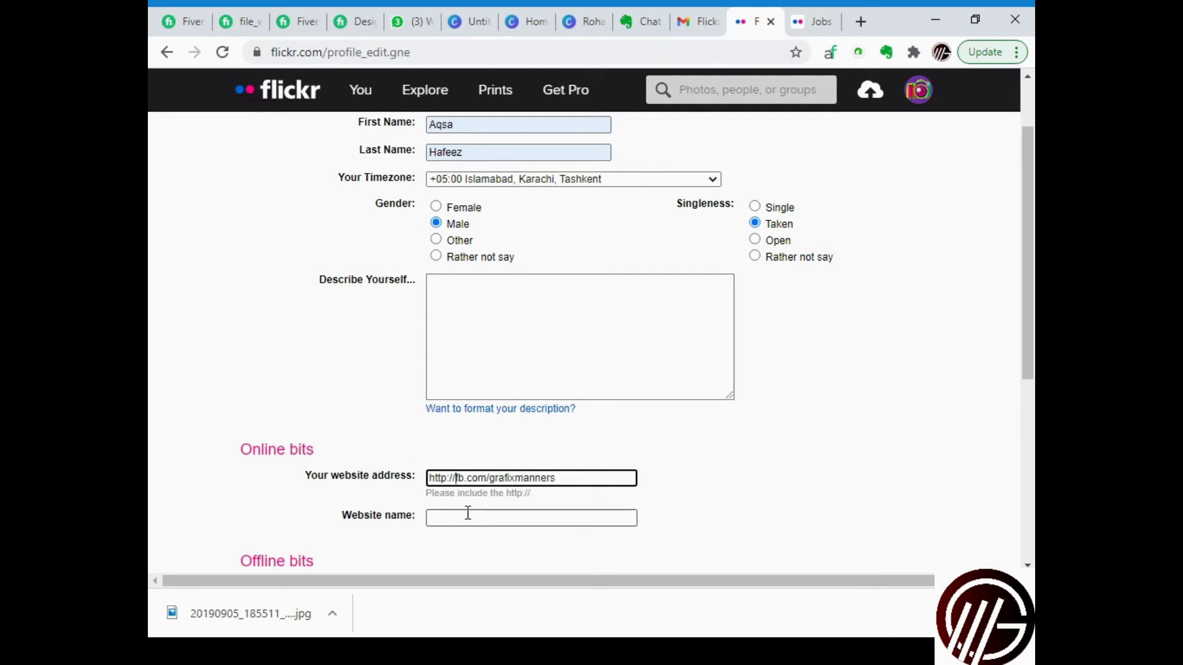
left_click(463, 514)
type("graf")
Clear the website name and retype the first and last name.
key("BackSpace")
key("BackSpace")
key("BackSpace")
scroll(583, 405, "down", 4)
scroll(582, 404, "up", 5)
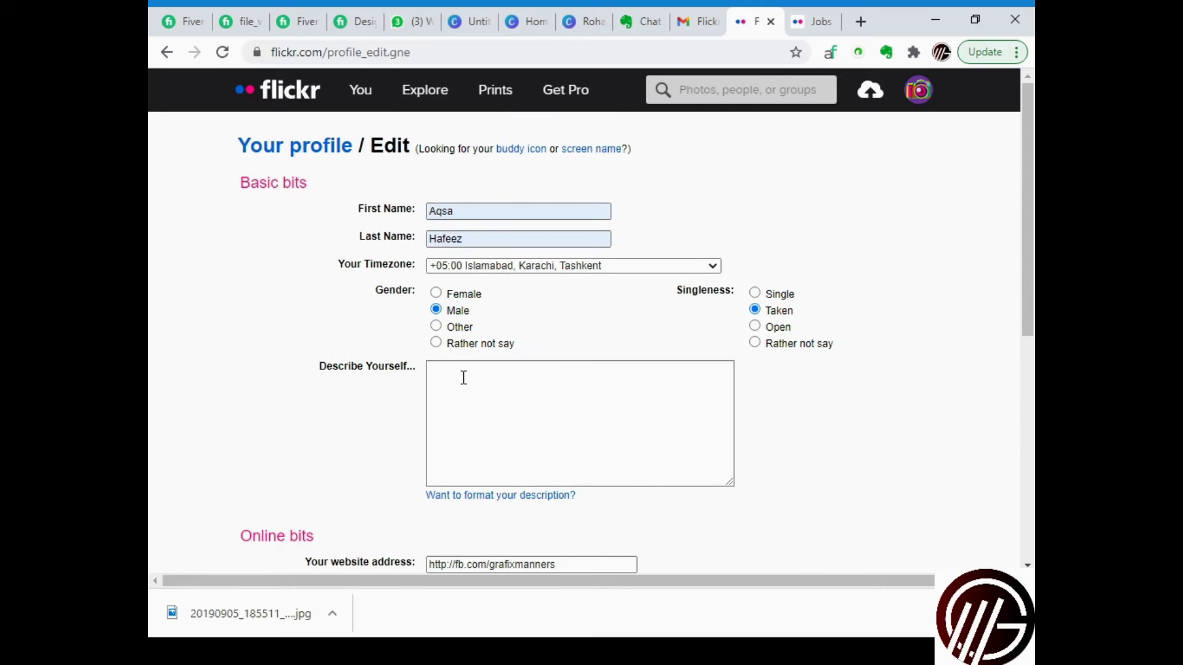
left_click(456, 410)
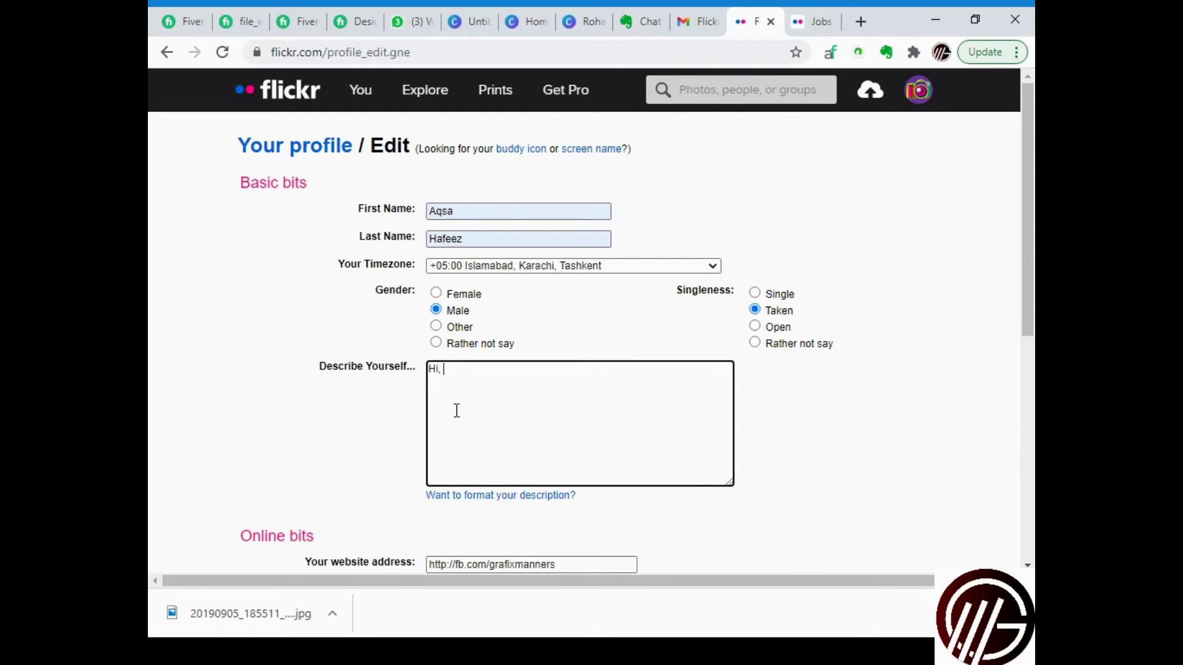
double_click(442, 211)
type("Muhammad Afraz")
key("Tab")
type("Ilya")
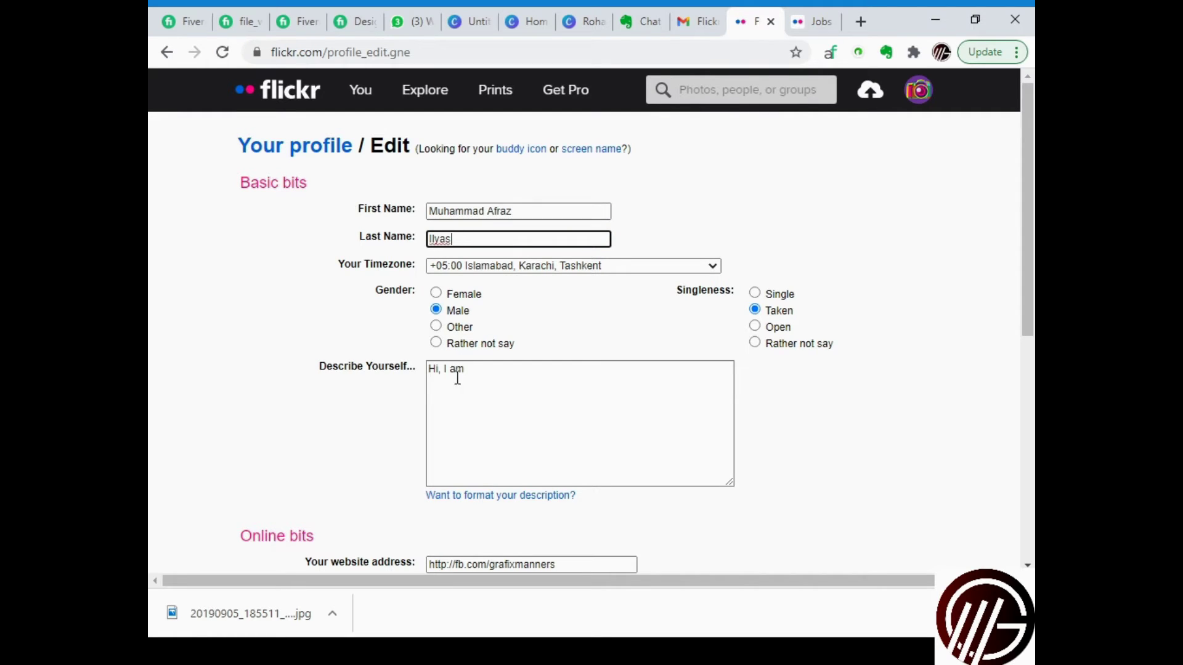
Write a multi-line bio on graphic design and ad campaign services ending with a contact invitation.
left_click(467, 377)
type("Muhammad Afraz I")
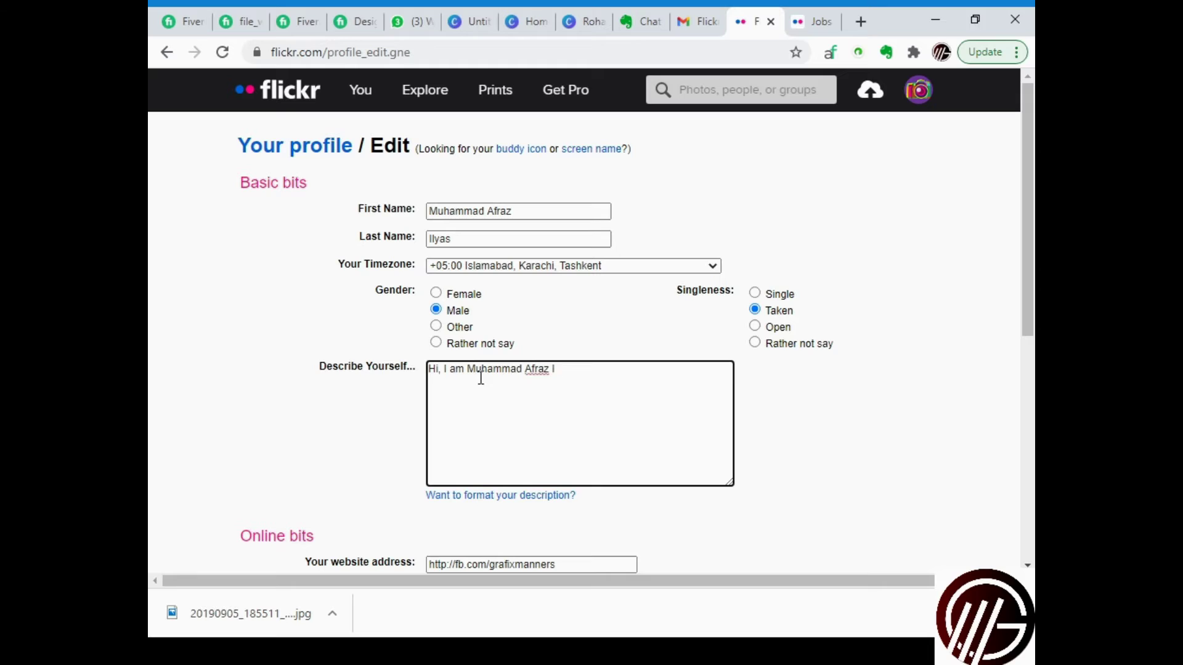
type("lyas from Grafixmanners.")
key("Return")
type("I am graphic designer")
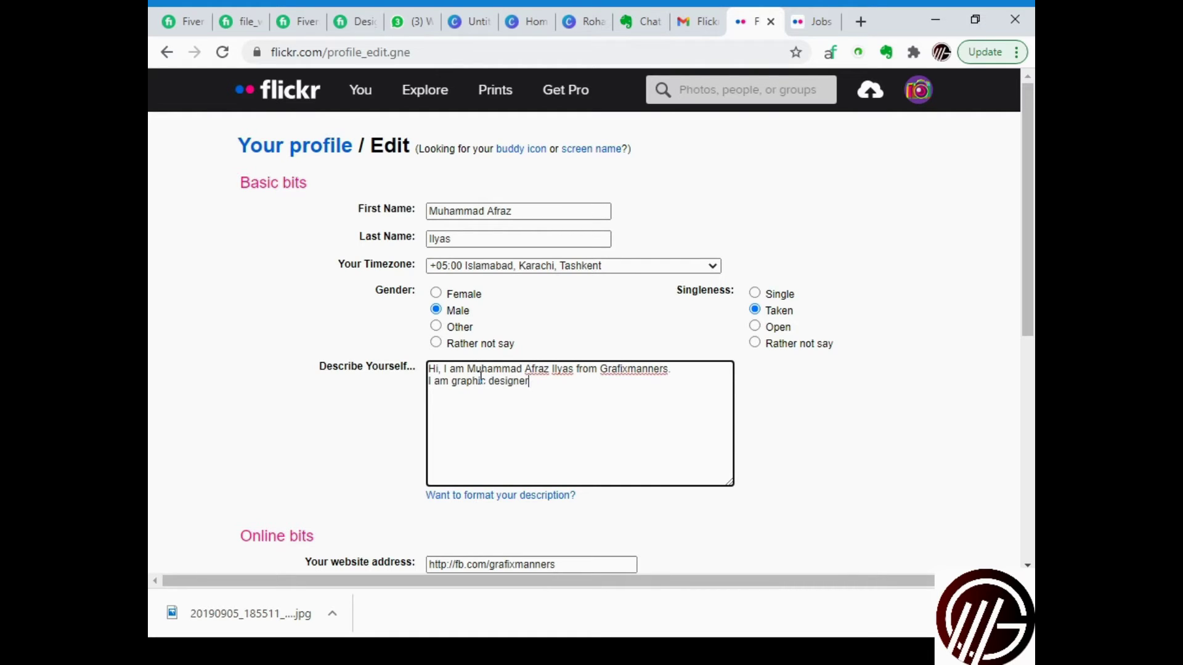
type(" and ads ca")
type("aign runner ")
type("I can market your produc")
type("y making beau")
type("tiful design ads and run ad campaign t th")
type("e right targ")
key("BackSpace")
key("BackSpace")
key("BackSpace")
type("argeted audience re")
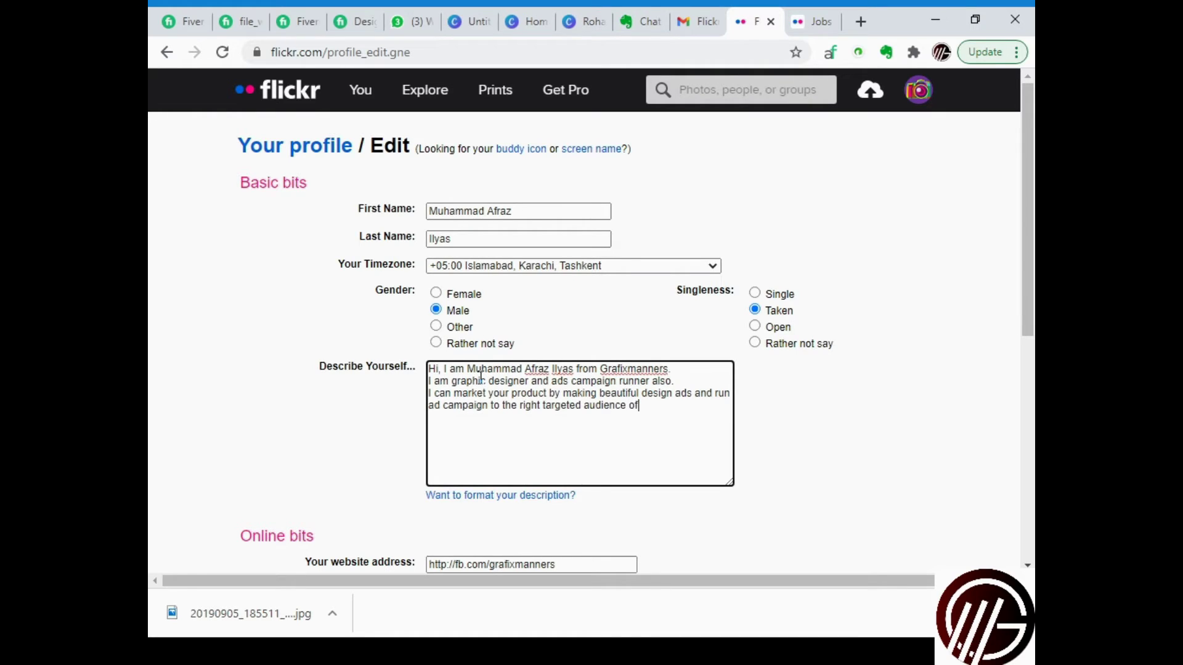
type("lated to your niche. In")
type(" less money br")
type("illiant results. Co")
type("ntact me if you are interested to work with me.")
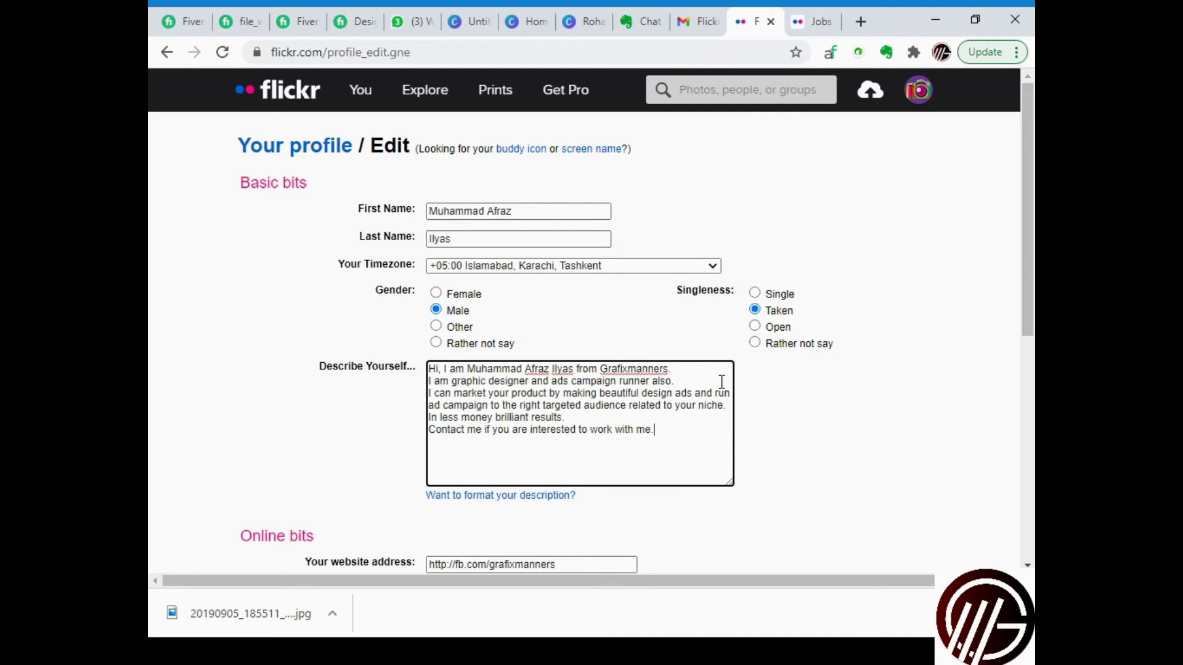
scroll(618, 462, "down", 4)
Save the profile changes and return to the updated About page.
left_click(553, 453)
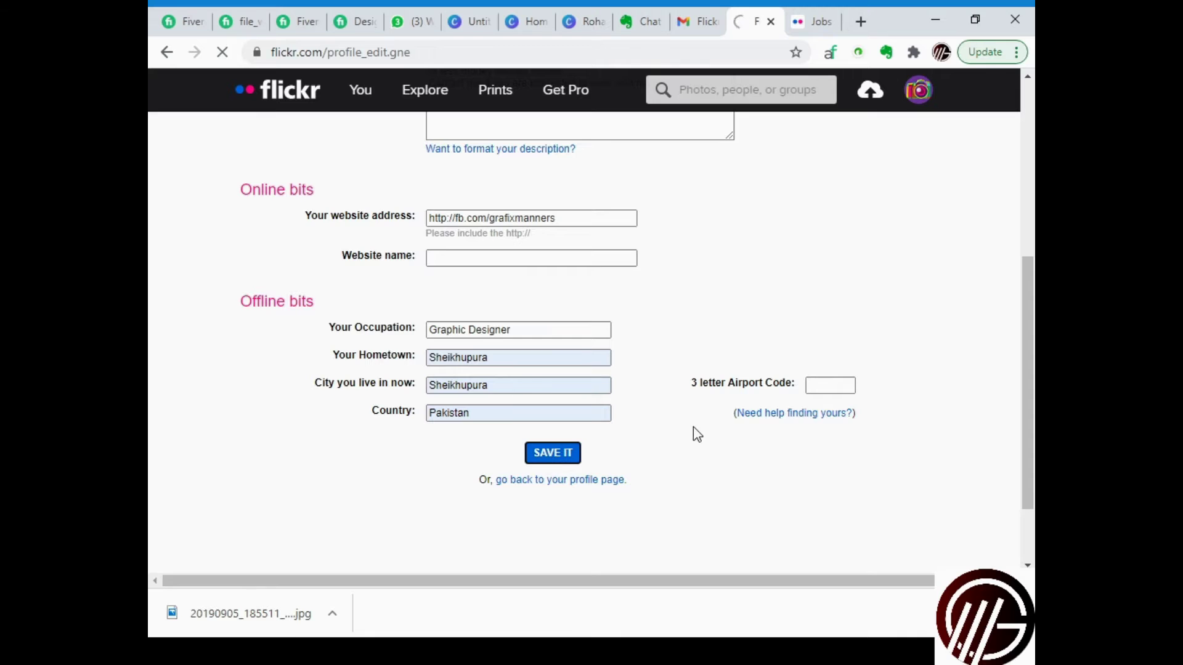
scroll(721, 449, "down", 6)
scroll(648, 340, "up", 2)
scroll(648, 340, "up", 4)
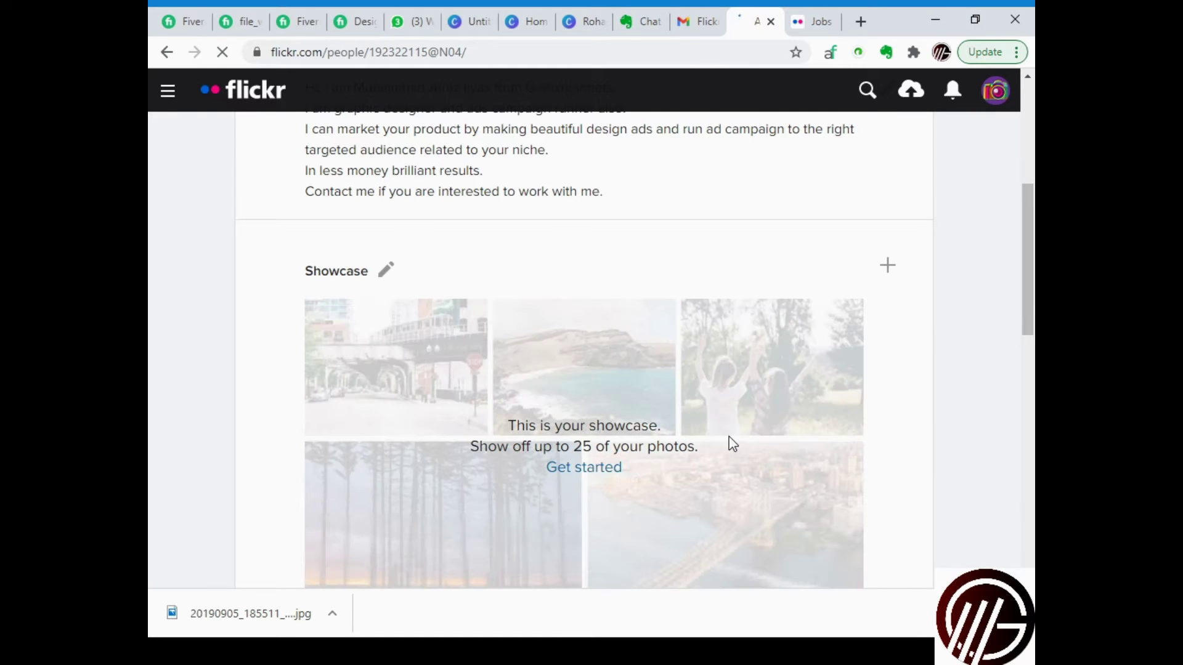
scroll(730, 444, "down", 2)
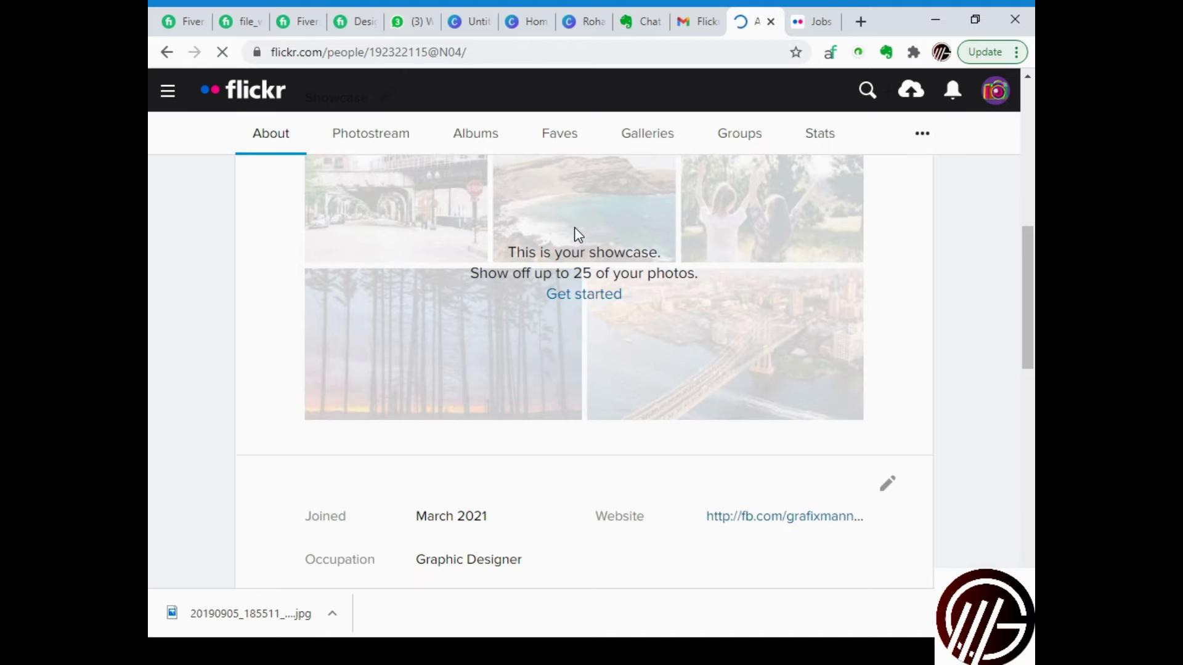
left_click(416, 22)
left_click(751, 21)
scroll(666, 352, "up", 2)
Browse the Showcase photo picker's tabs and close it without adding photos.
left_click(838, 21)
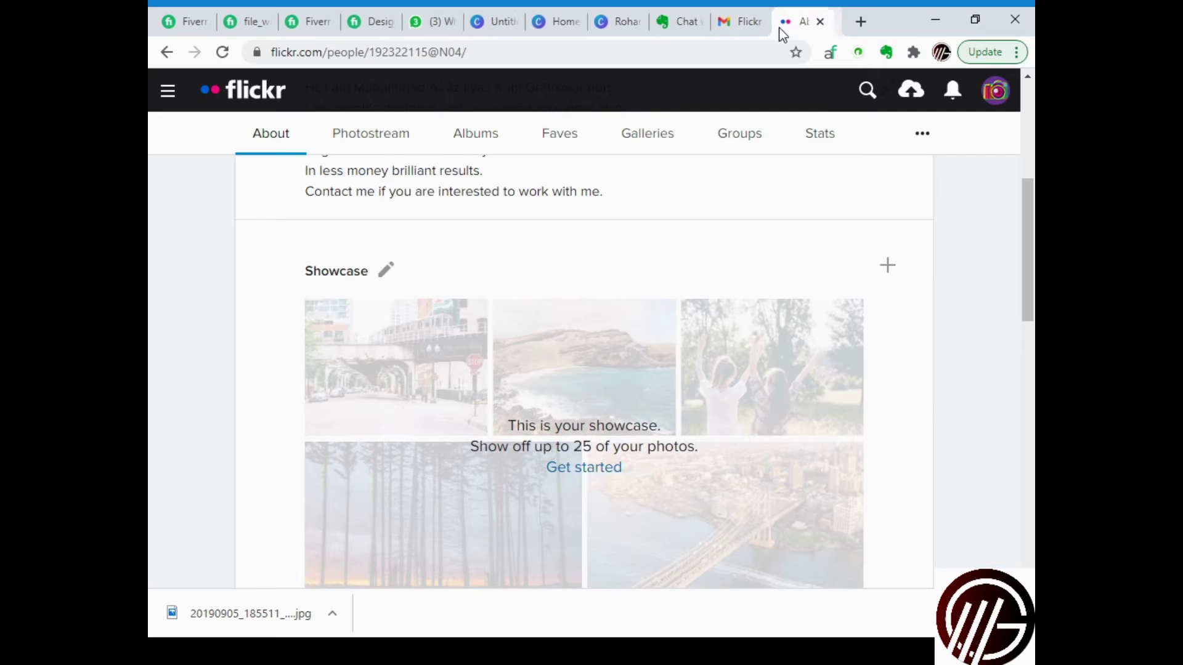
left_click(584, 467)
left_click(964, 550)
scroll(512, 348, "down", 1)
scroll(589, 472, "down", 5)
scroll(555, 408, "up", 4)
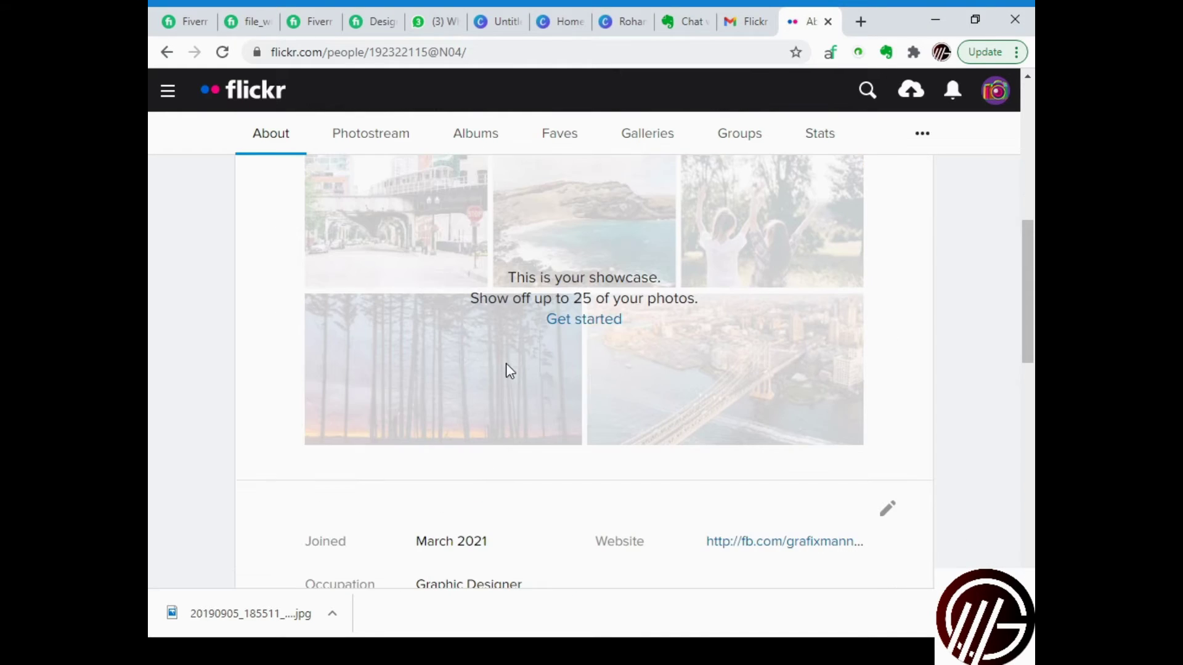
left_click(570, 322)
left_click(421, 122)
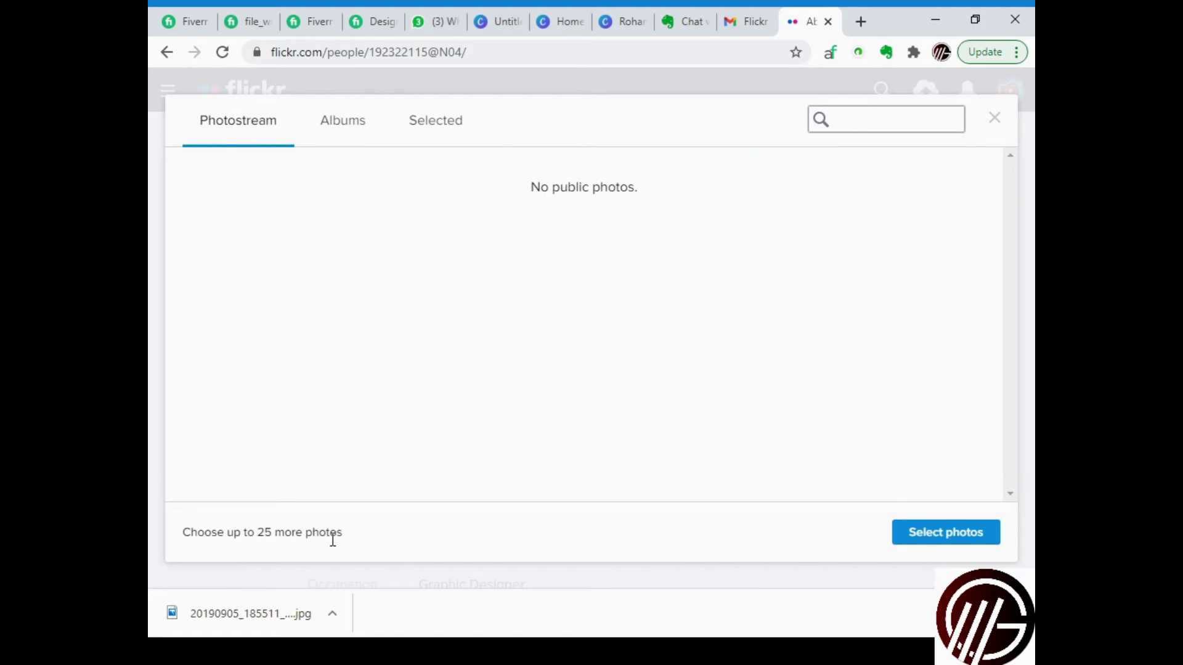
left_click(352, 122)
left_click(996, 118)
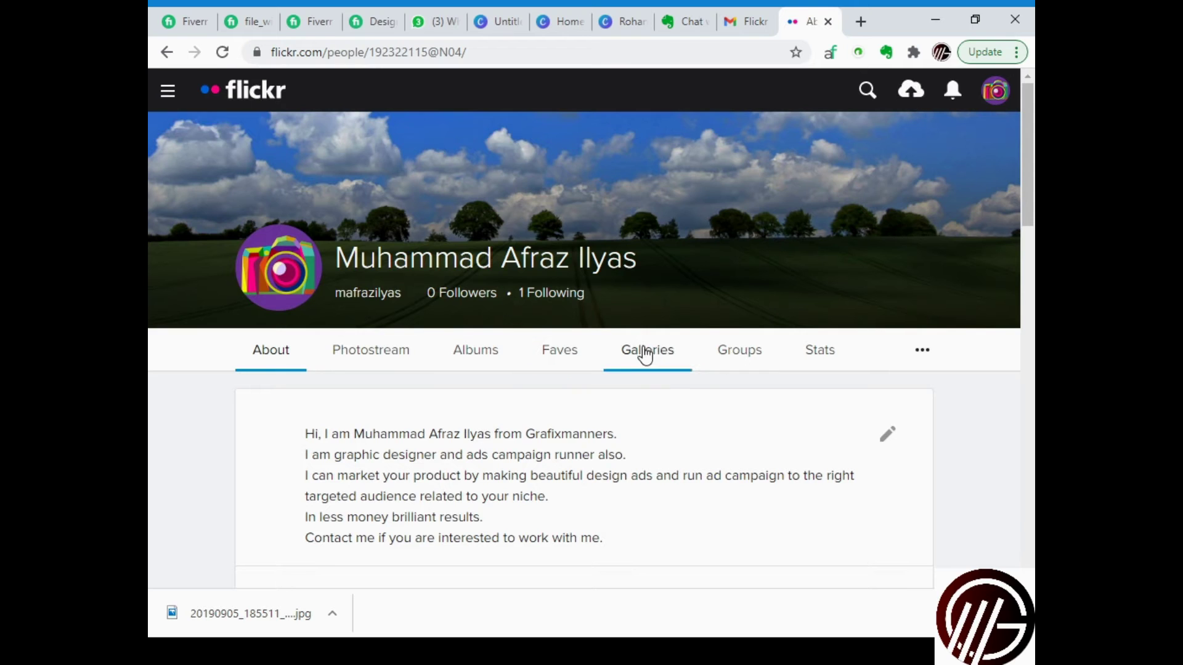
Start a new gallery titled 'YouTube Thumbnails' from the profile's Galleries section.
left_click(645, 358)
scroll(639, 462, "down", 2)
left_click(582, 356)
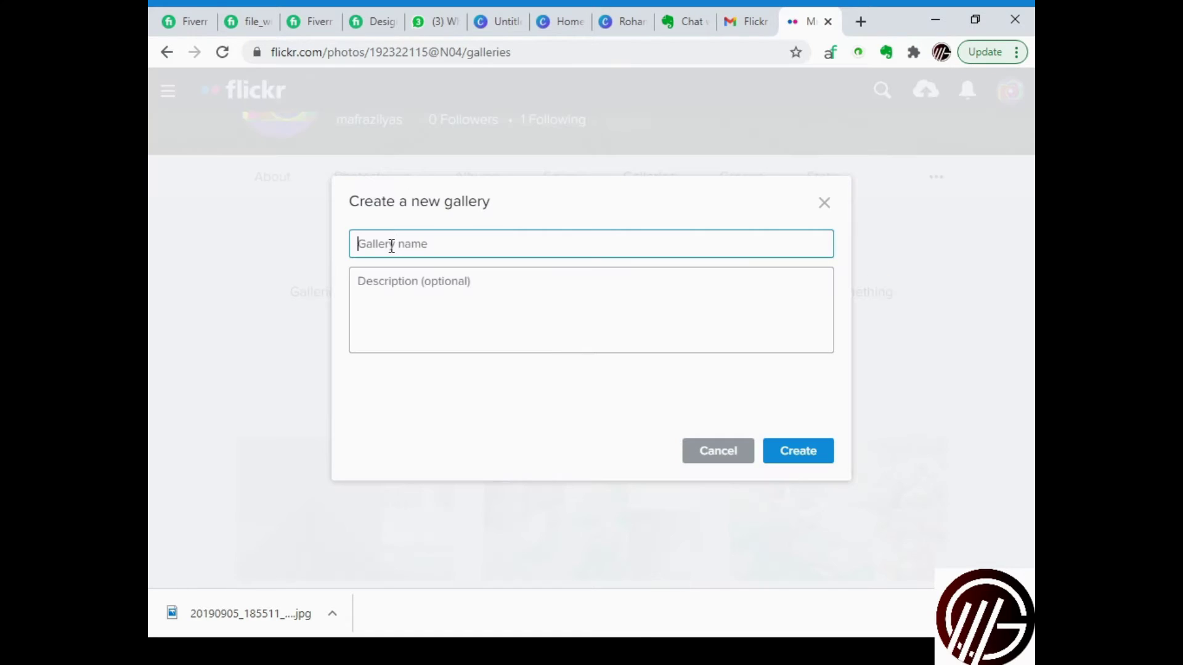
type("YouT")
type("ube Thumbnails")
left_click(411, 284)
type("YouTube Thumbnails")
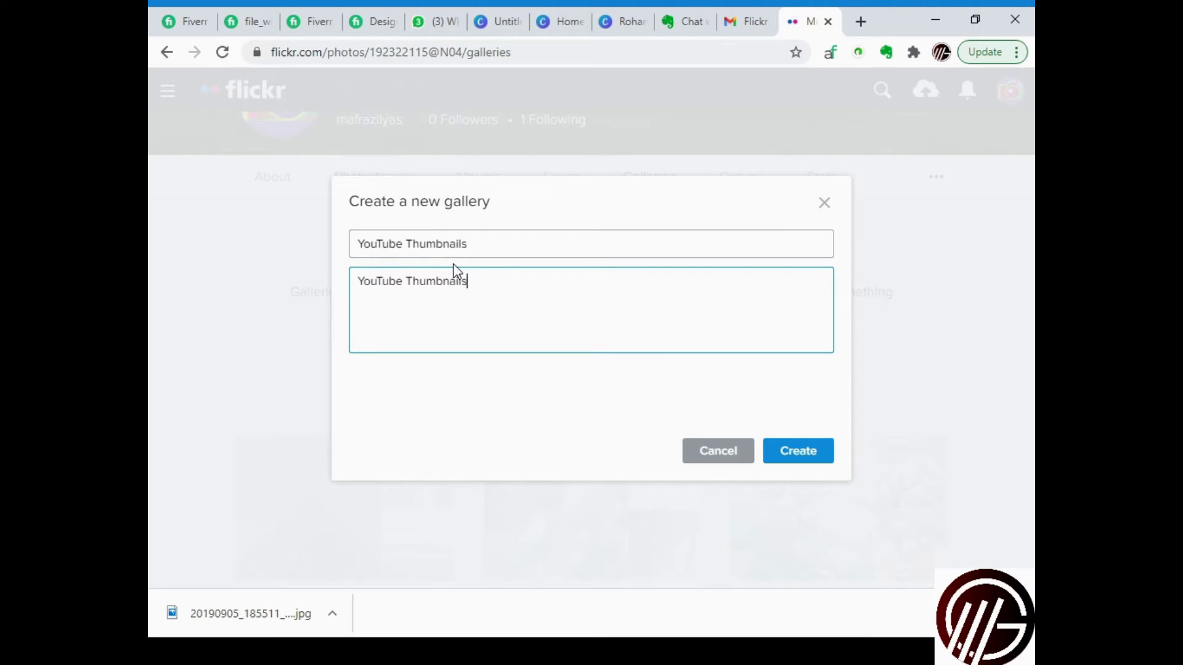
type(" are great to get more views and attract ")
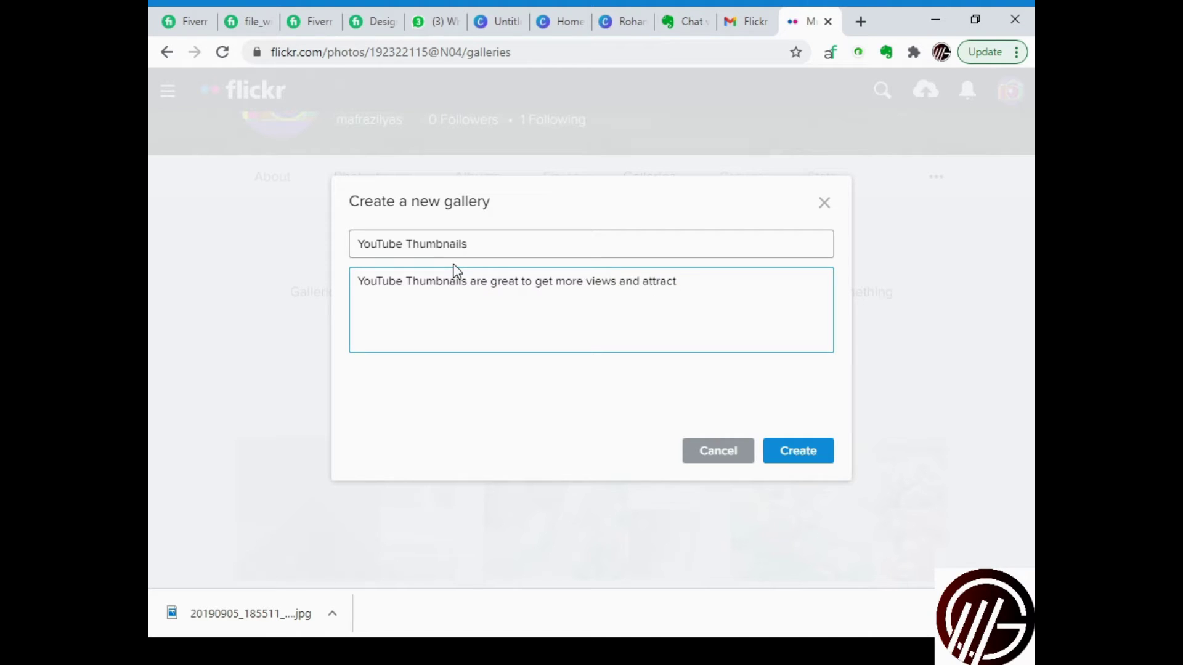
type("visitiors to")
Finish the description about thumbnails attracting views and going viral, and create the gallery.
key("BackSpace")
key("BackSpace")
key("BackSpace")
type("rs to your video ra")
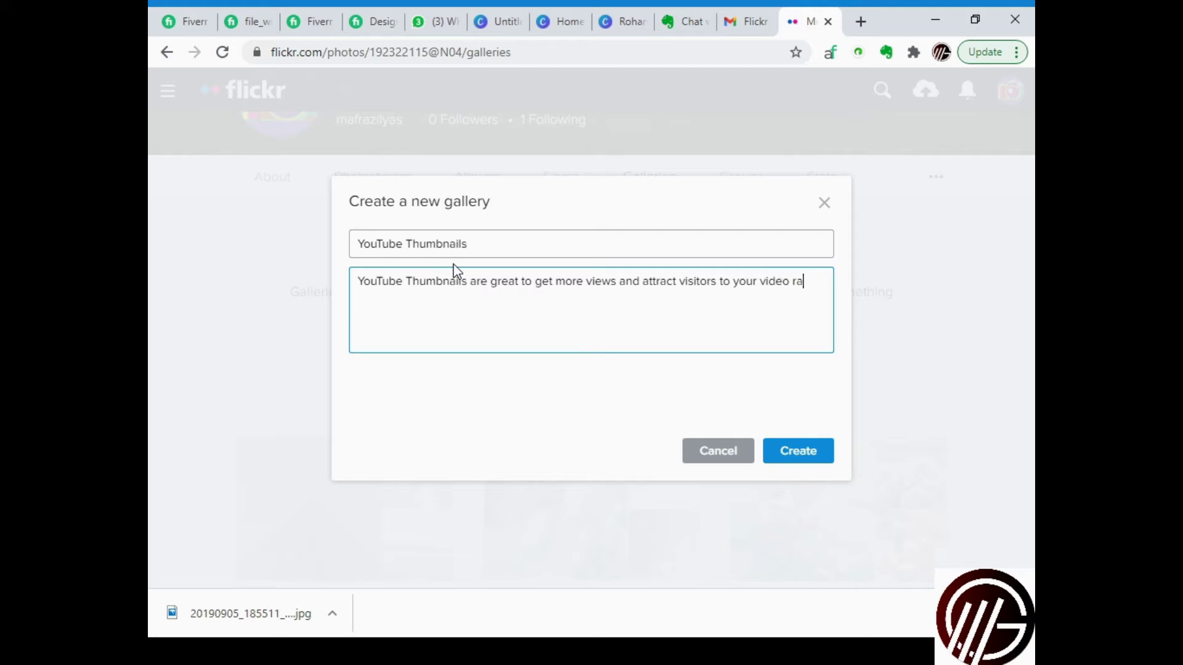
type(" in between your competeti")
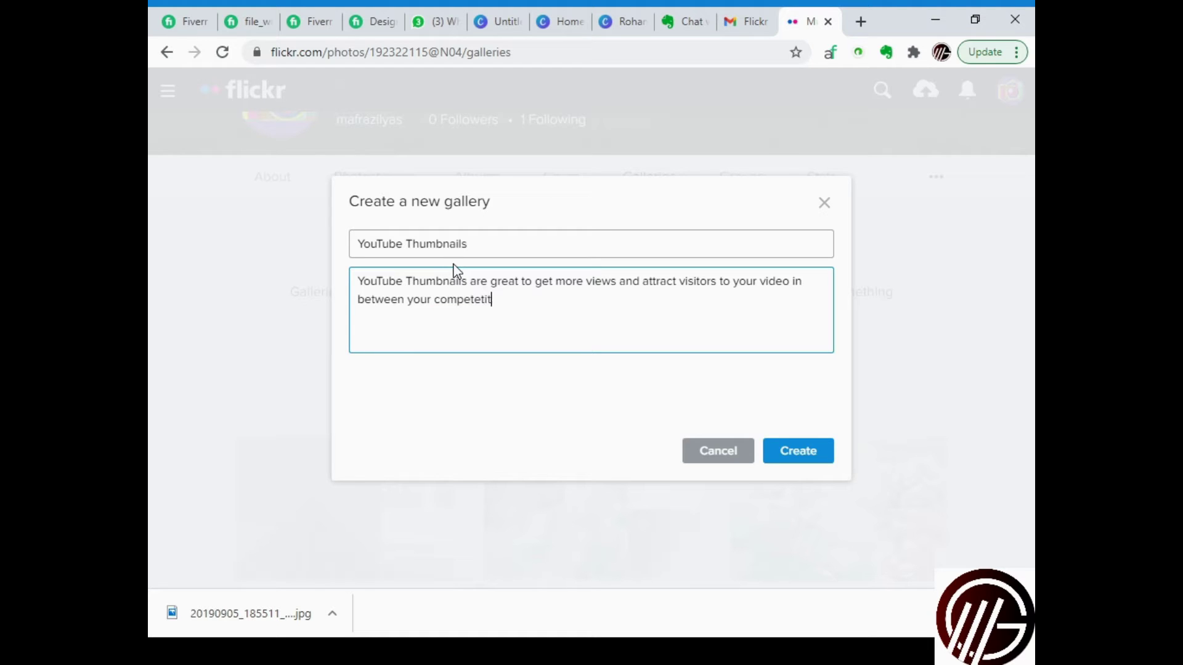
key("BackSpace")
type("itors. So, ")
type("brilliant thumbnail makes your video go ")
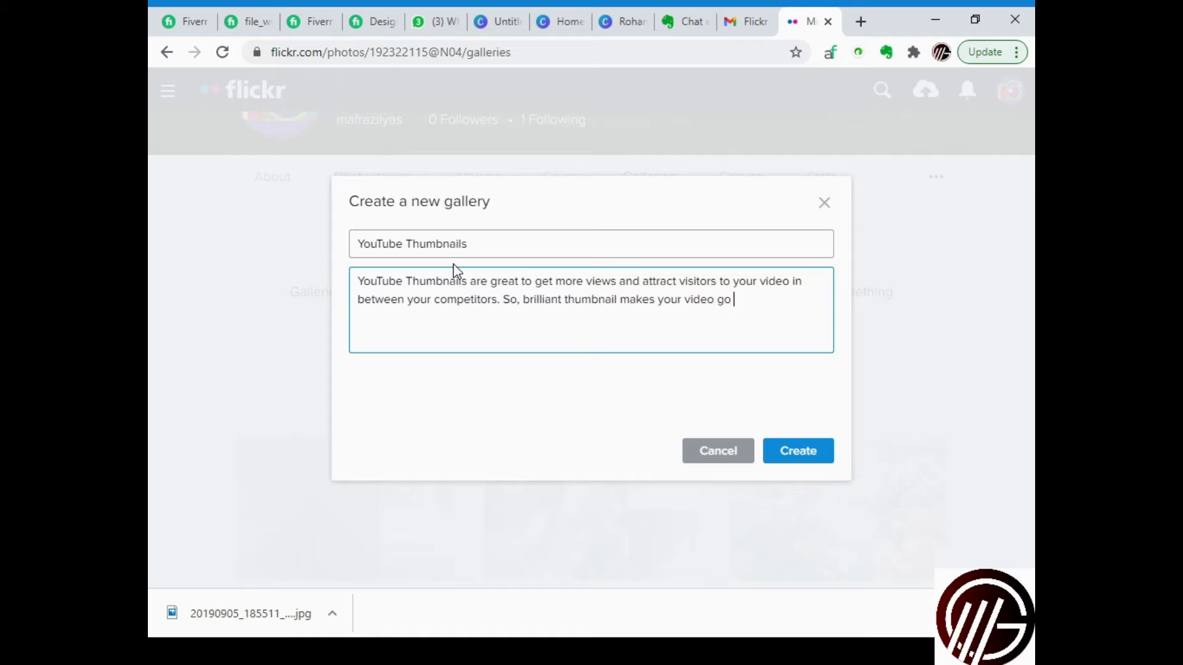
type("viral.")
left_click(799, 453)
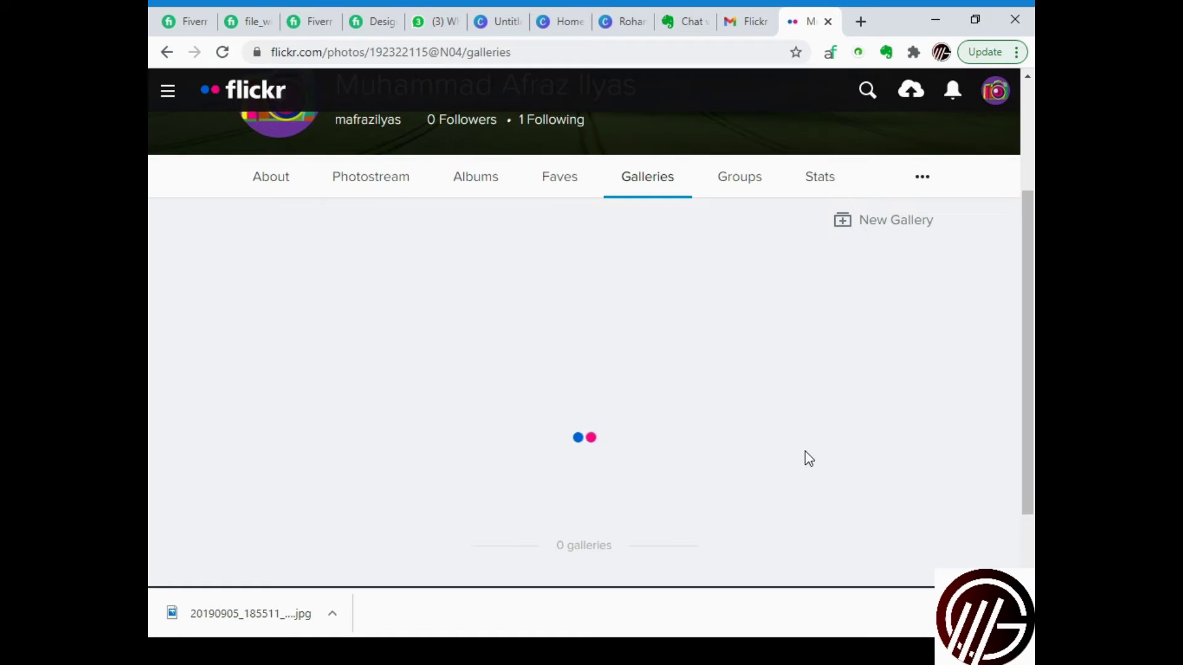
Open the YouTube Thumbnails gallery, find no Faves to add, and go to the upload page.
left_click(358, 327)
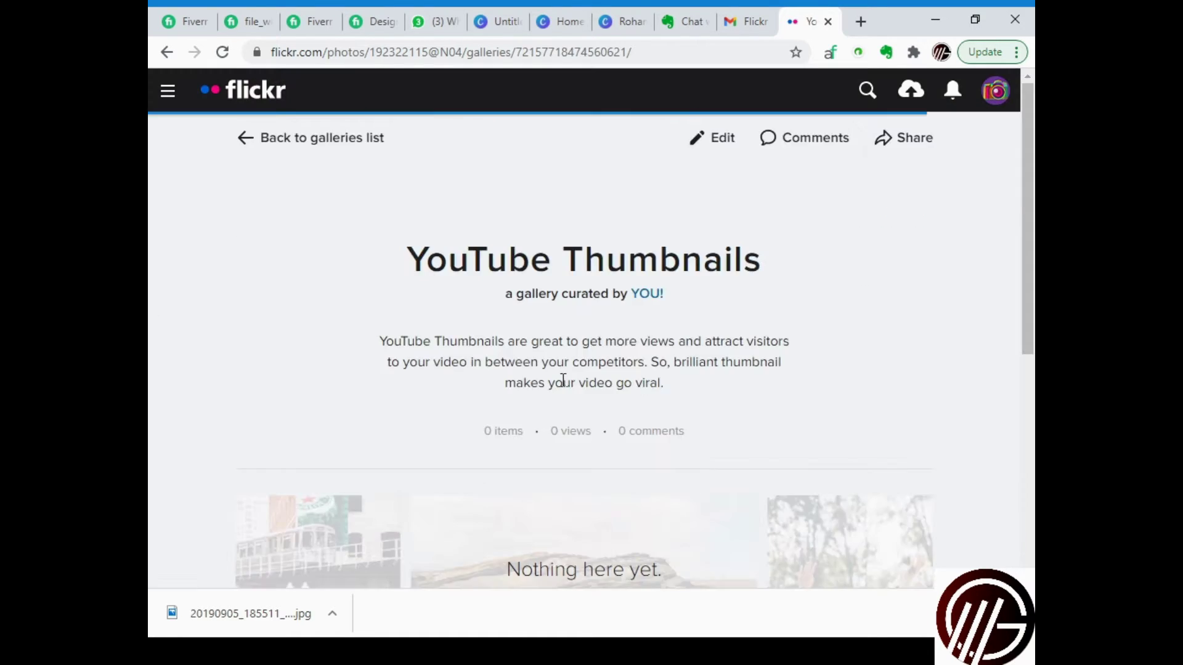
scroll(597, 379, "down", 4)
left_click(583, 330)
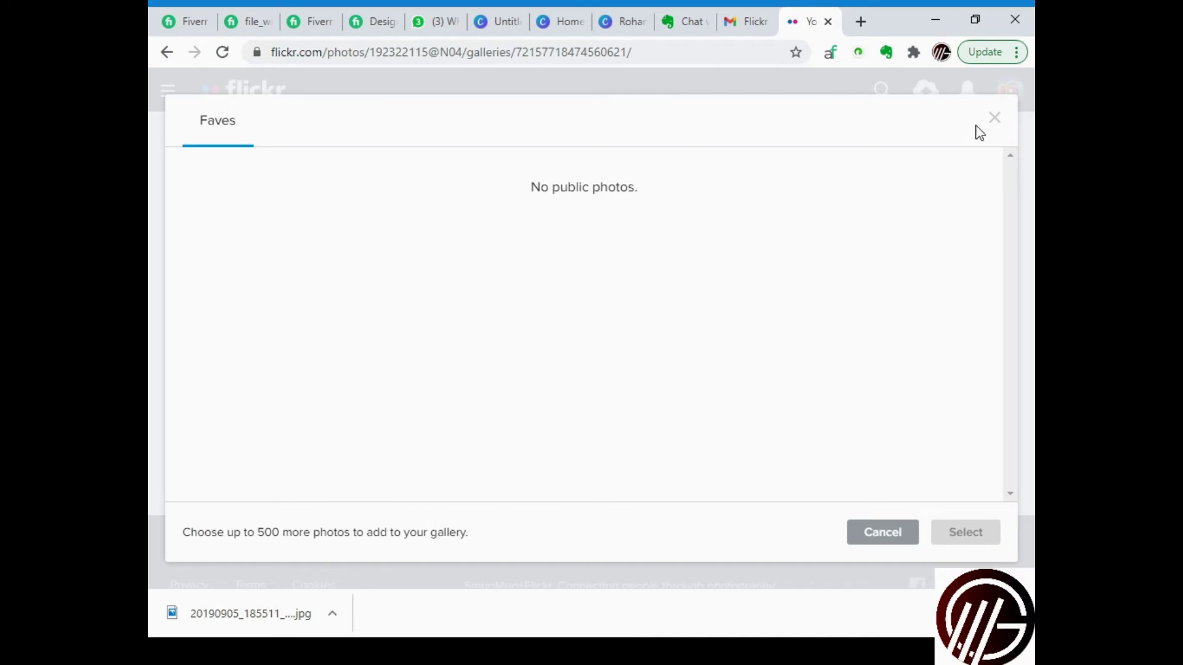
left_click(995, 117)
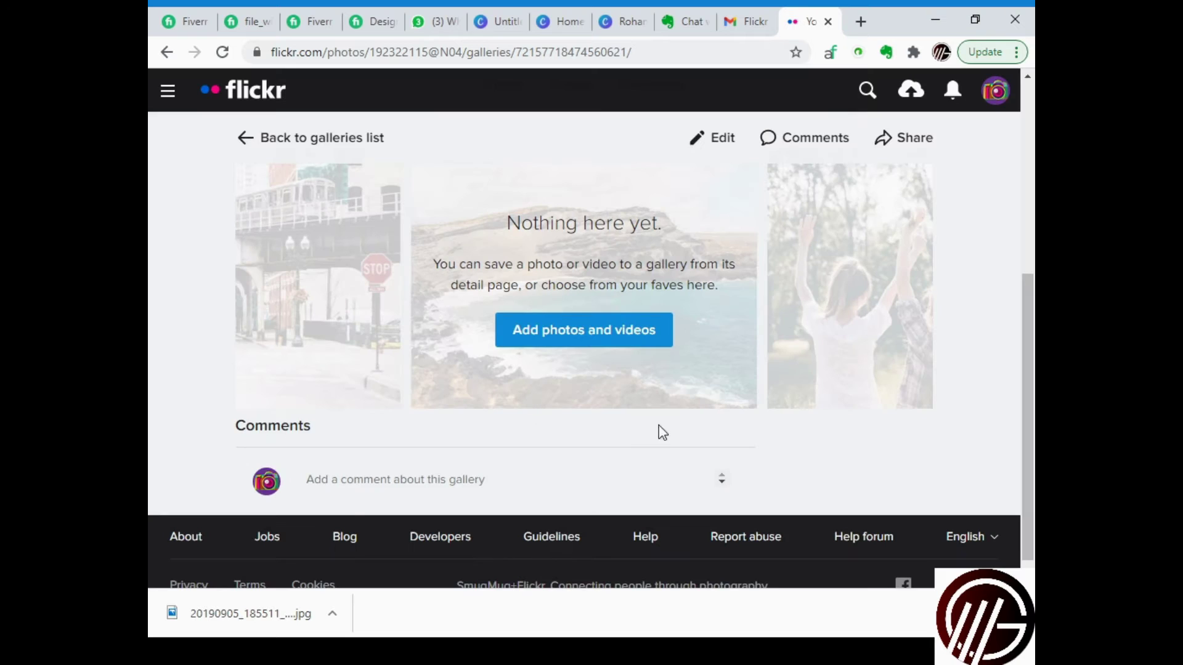
scroll(952, 475, "up", 5)
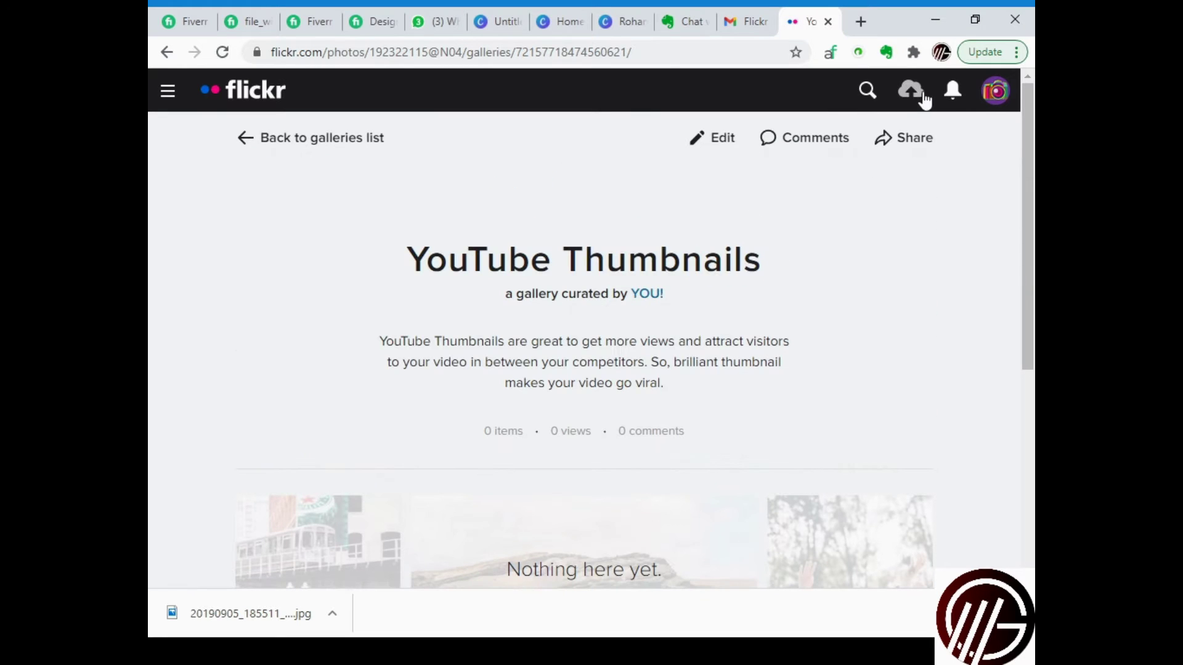
left_click(912, 93)
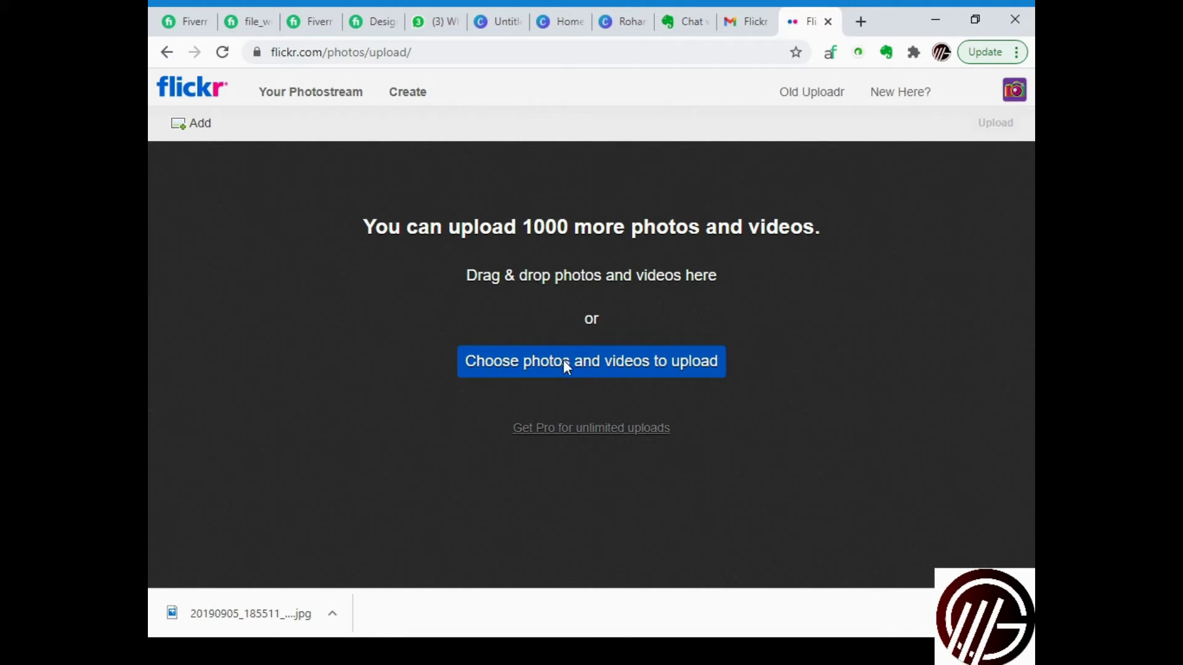
left_click(596, 370)
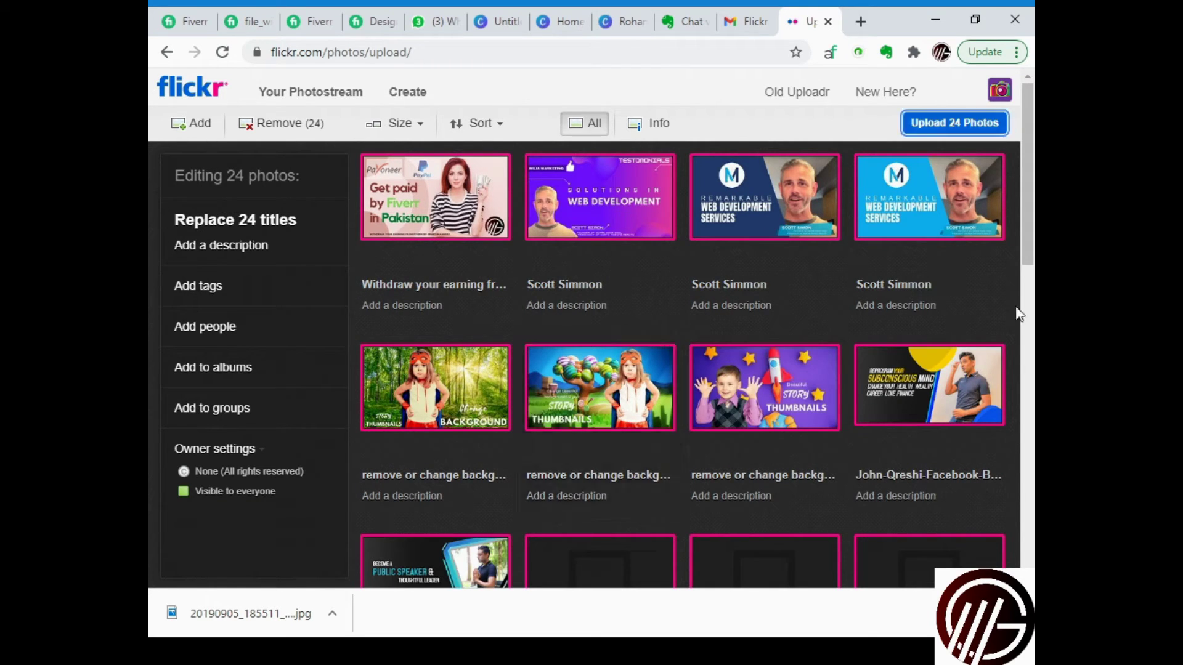
scroll(785, 499, "down", 2)
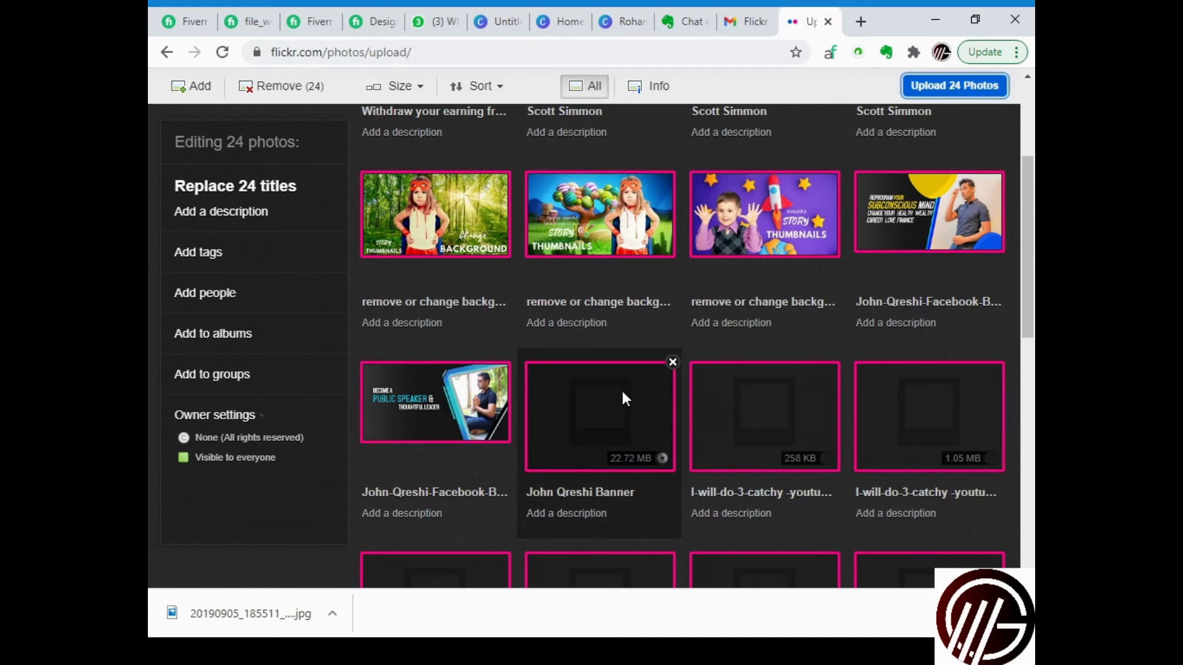
left_click(672, 362)
left_click(554, 345)
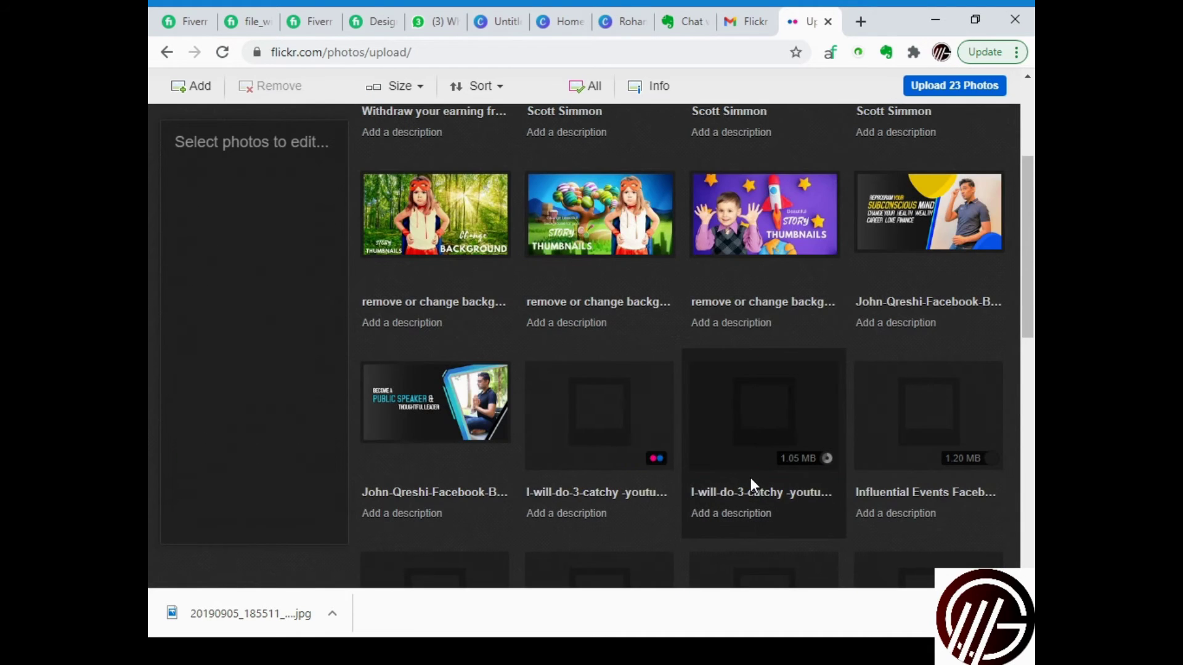
scroll(751, 478, "down", 2)
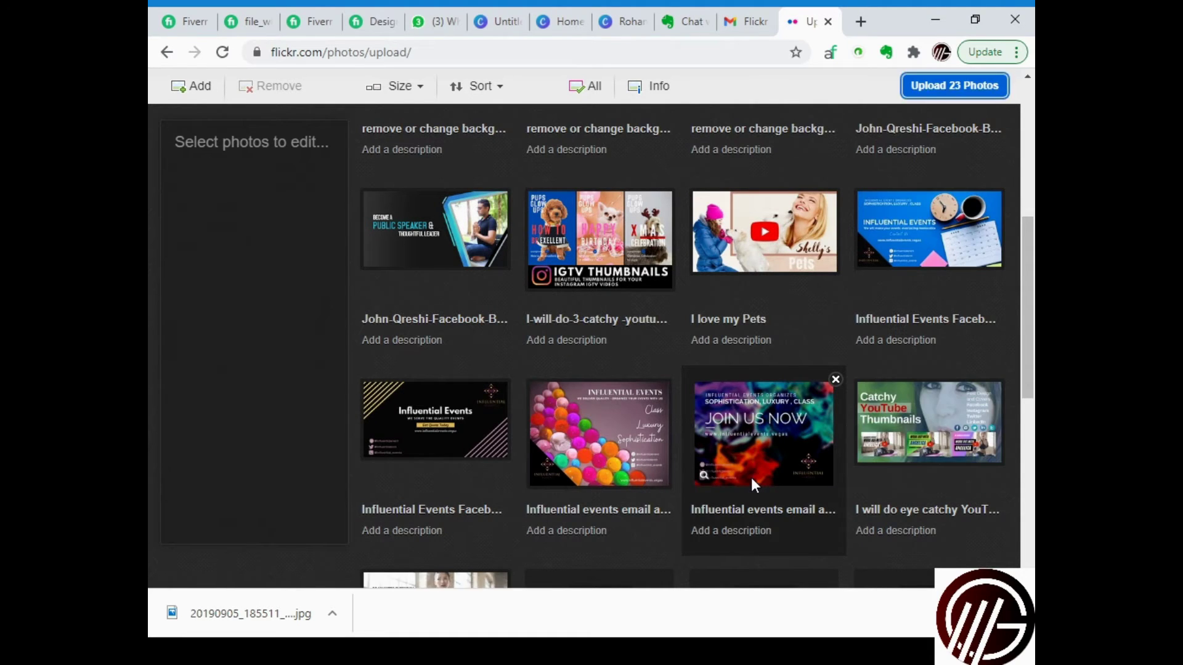
scroll(976, 412, "down", 1)
scroll(757, 386, "down", 3)
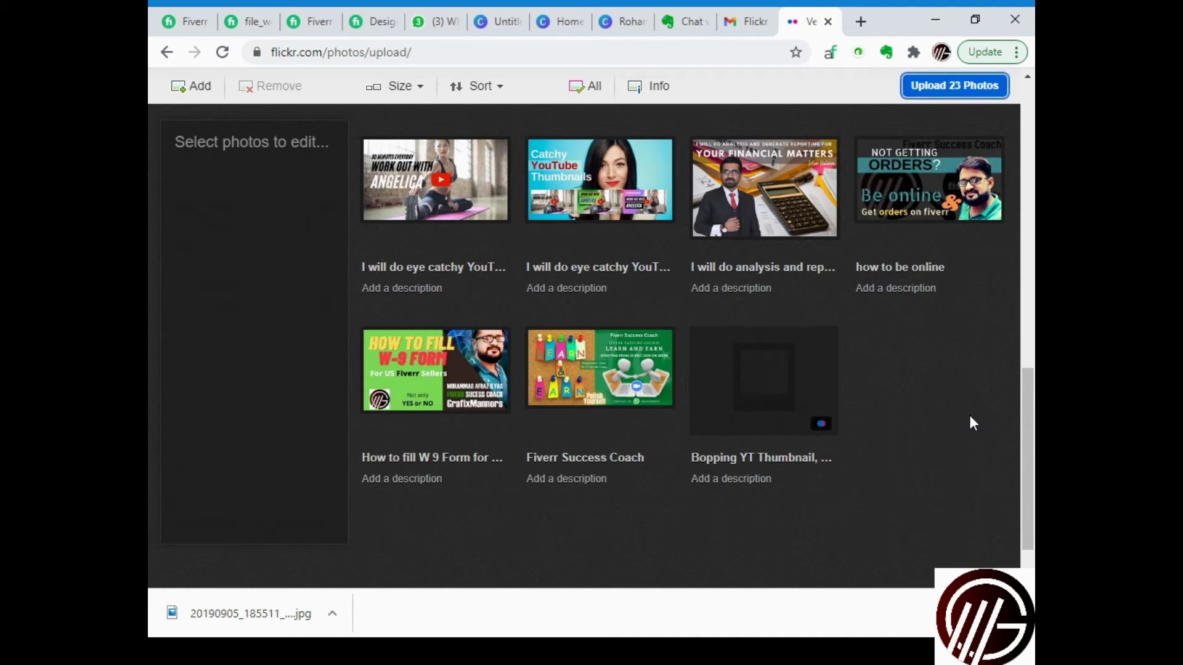
scroll(969, 422, "up", 3)
scroll(510, 422, "up", 7)
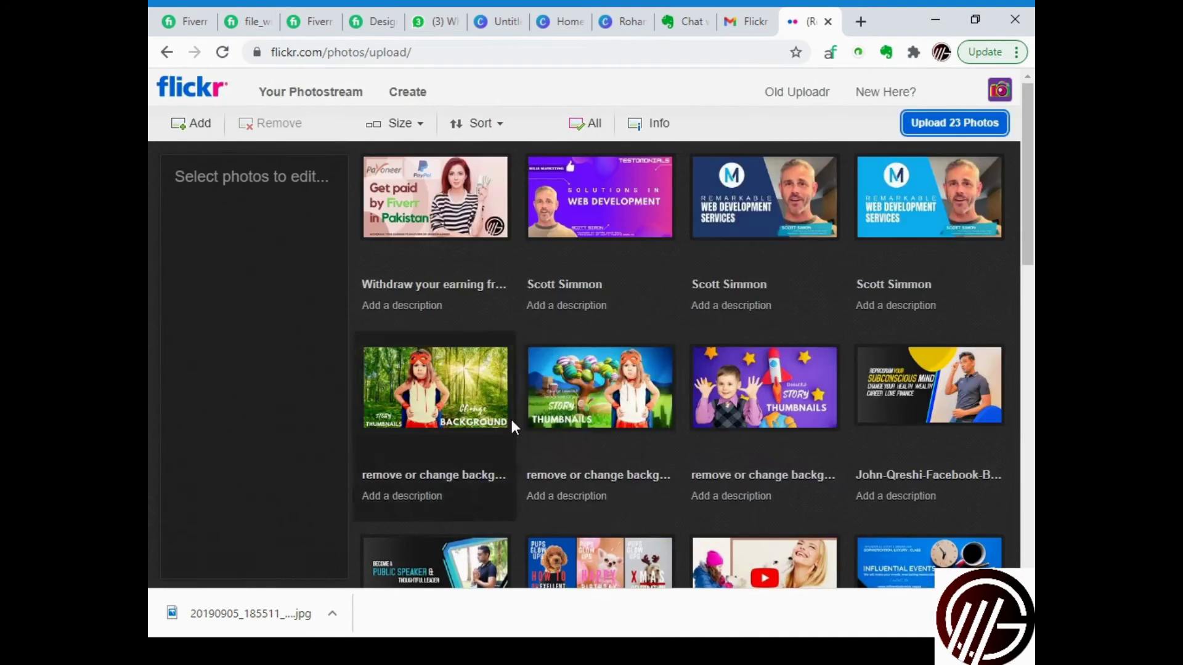
Move 'be safe from anger' to the front; tag it youtube, thumbnails, videoimage, youtubebanner, fiverr, fiverrseller.
left_click_drag(554, 406, 373, 403)
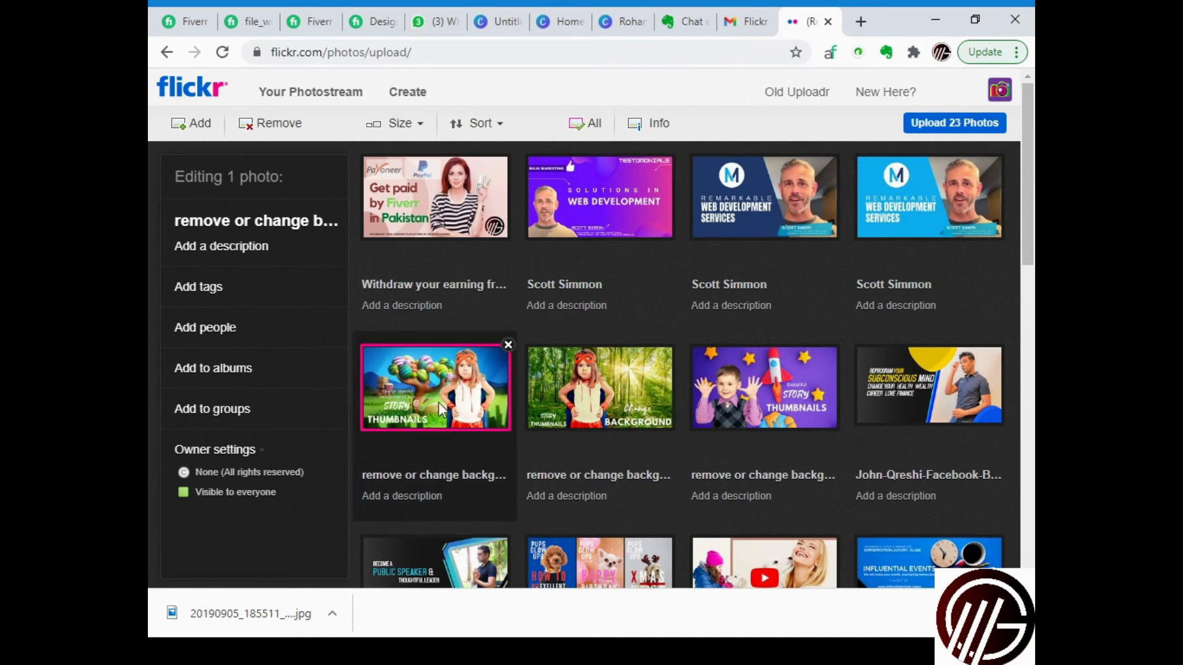
scroll(524, 404, "down", 3)
scroll(724, 458, "down", 4)
left_click_drag(767, 453, 532, 81)
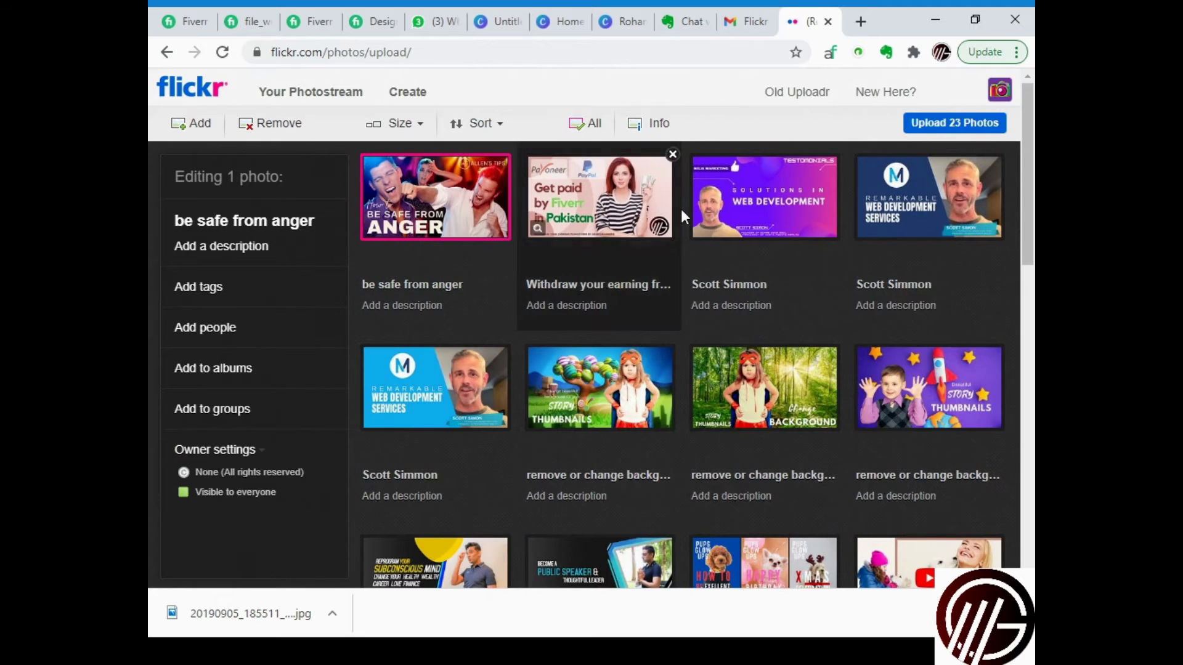
scroll(864, 470, "down", 2)
scroll(573, 386, "down", 4)
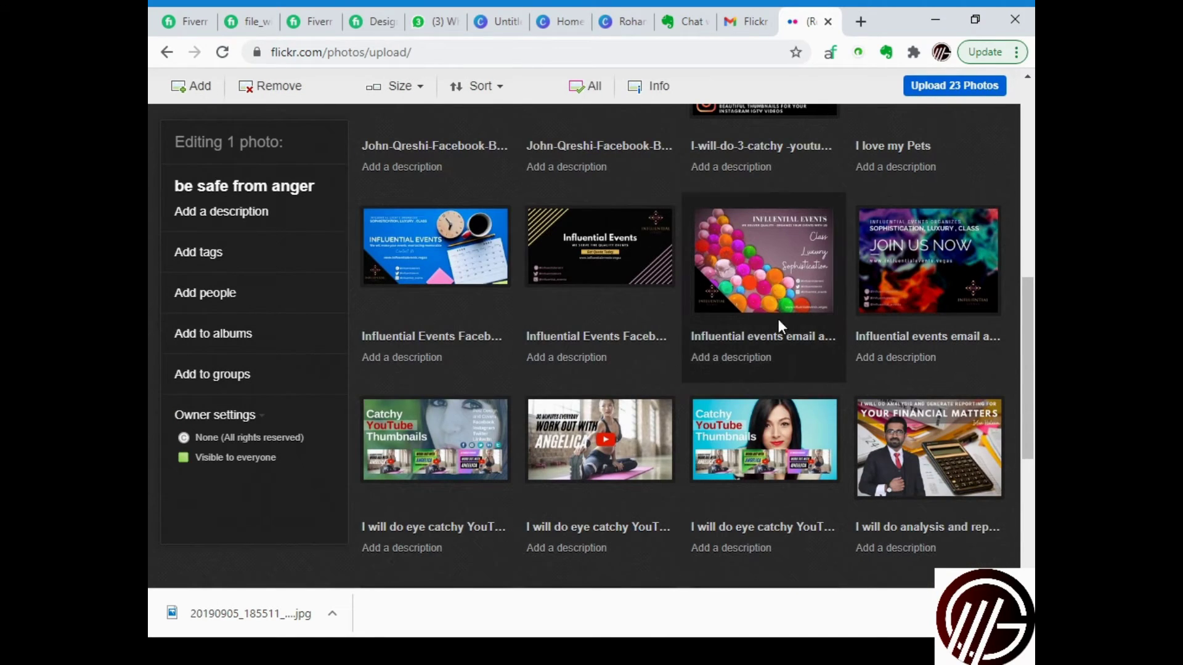
scroll(771, 298, "down", 3)
scroll(1013, 372, "down", 2)
scroll(1013, 372, "up", 10)
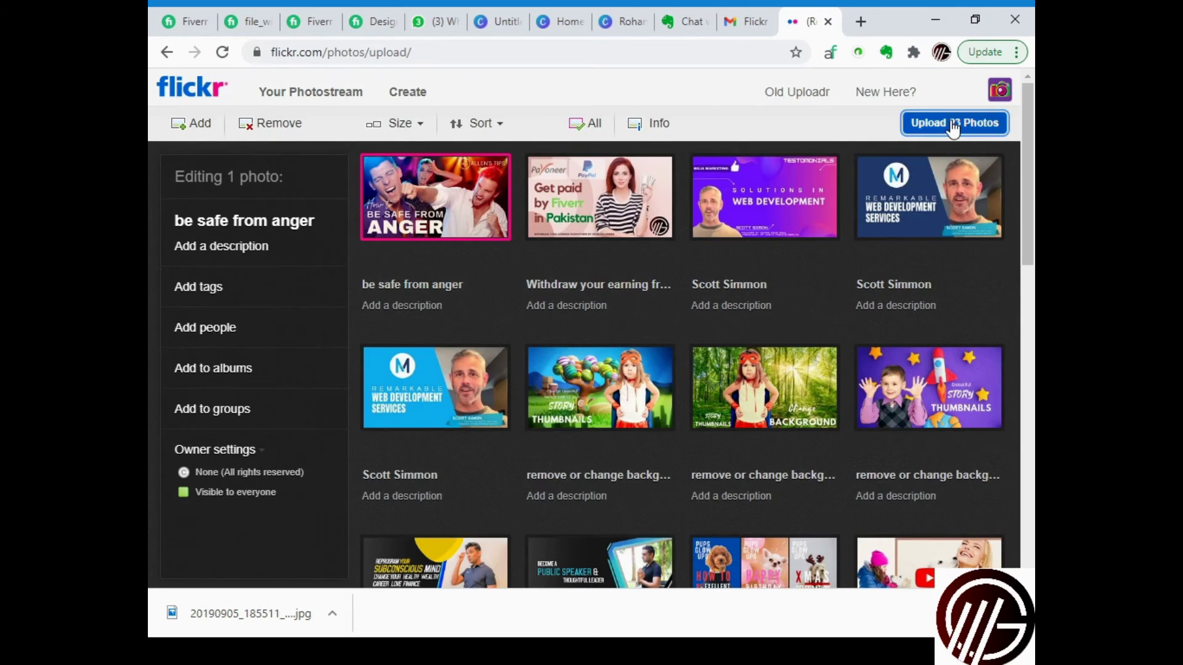
left_click(215, 289)
type("youtube thumbnails")
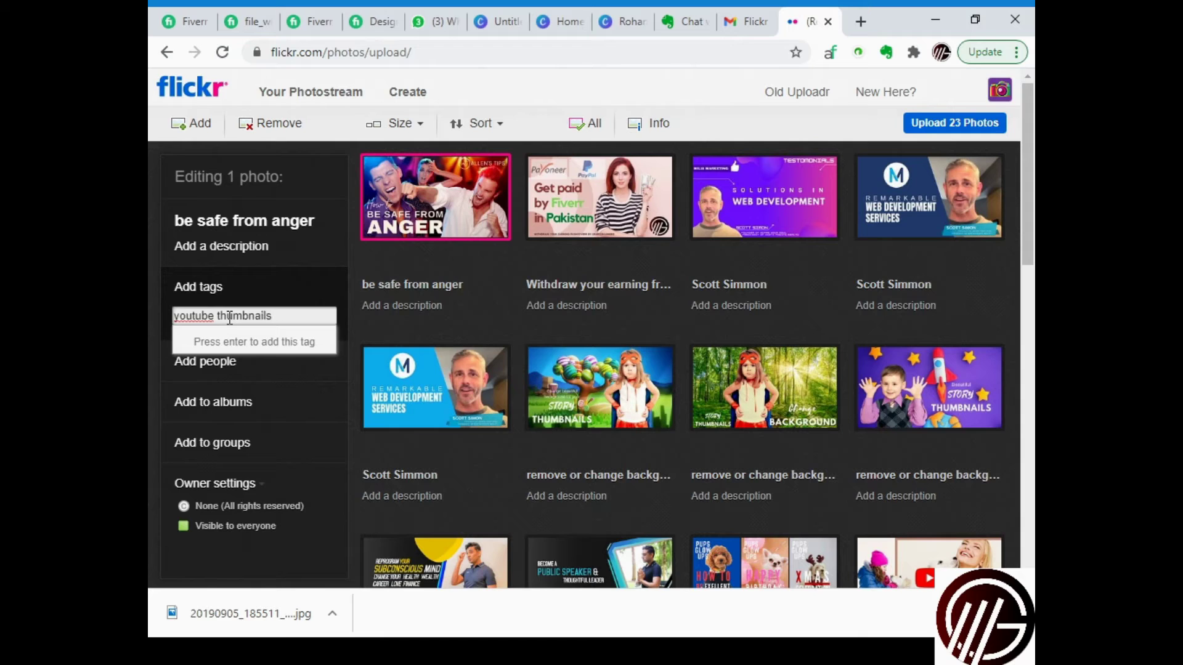
key("Return")
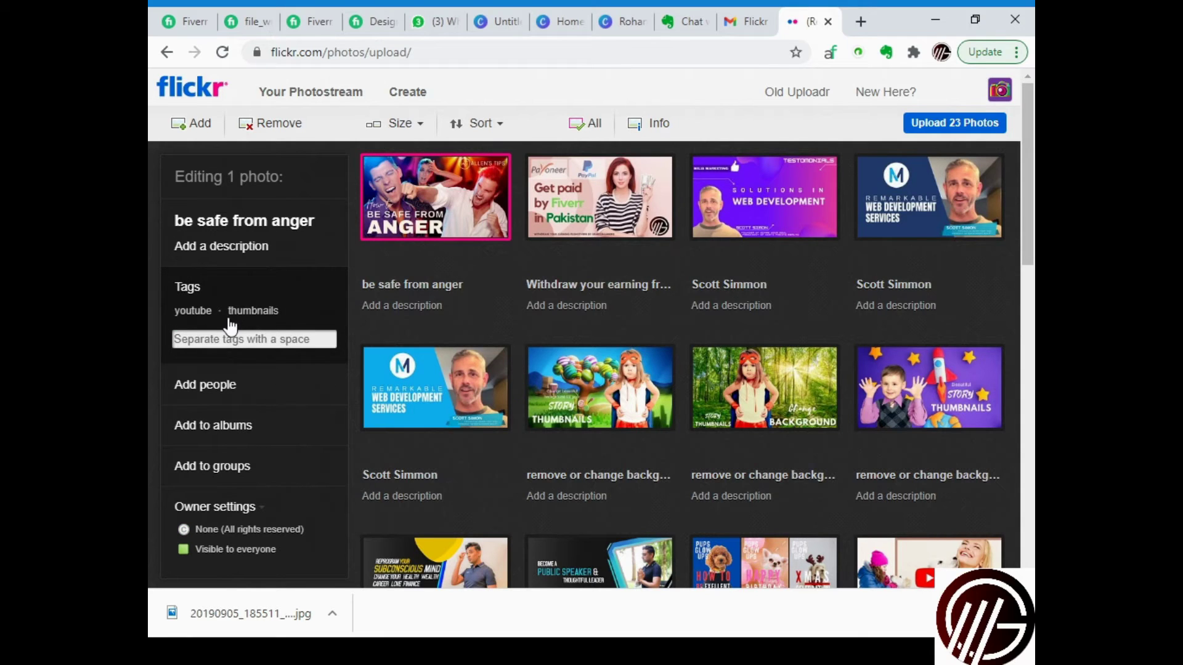
type("youtubethumbnails")
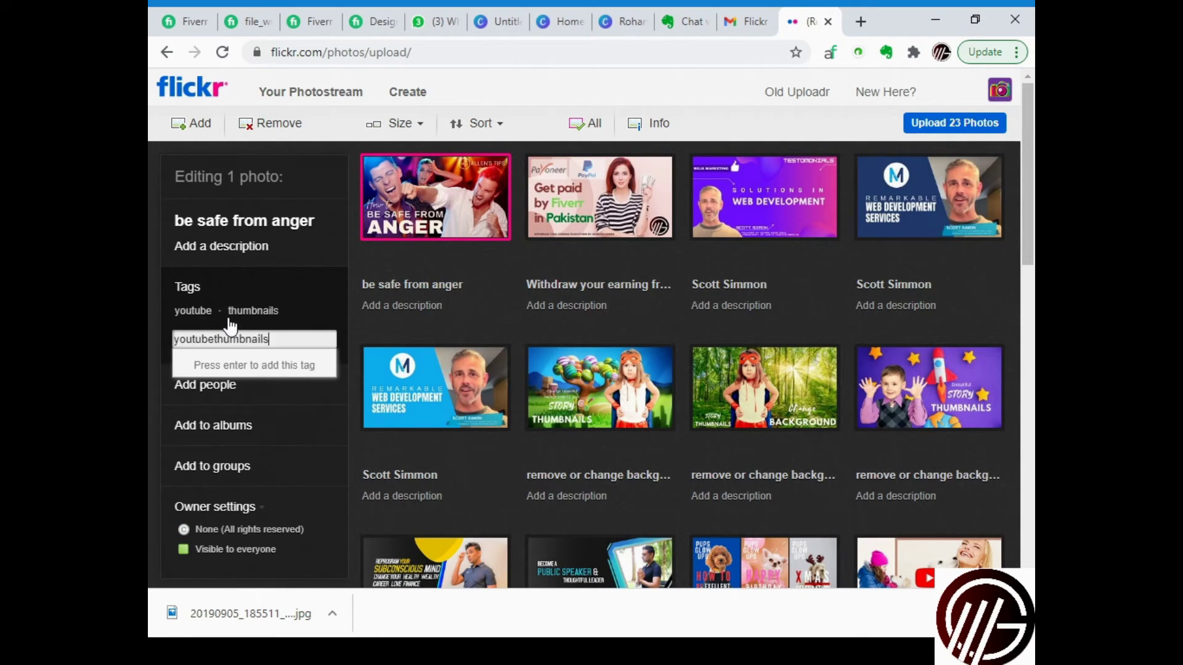
key("Return")
type("videot")
key("Return")
type("vi")
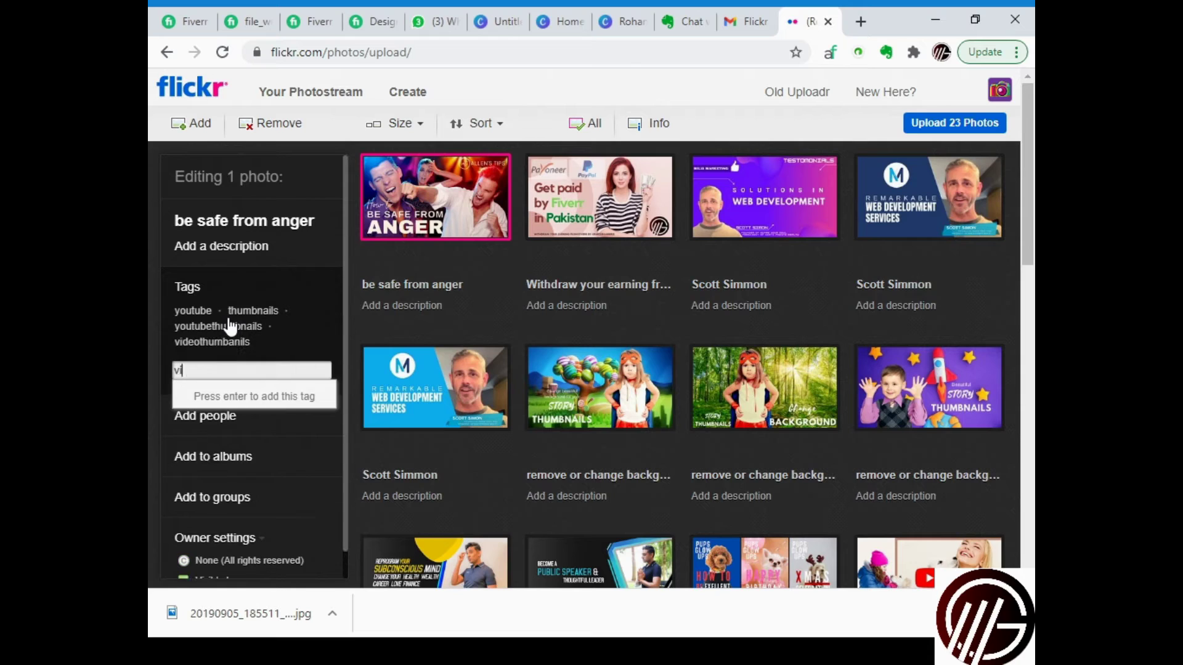
type("ge")
key("Return")
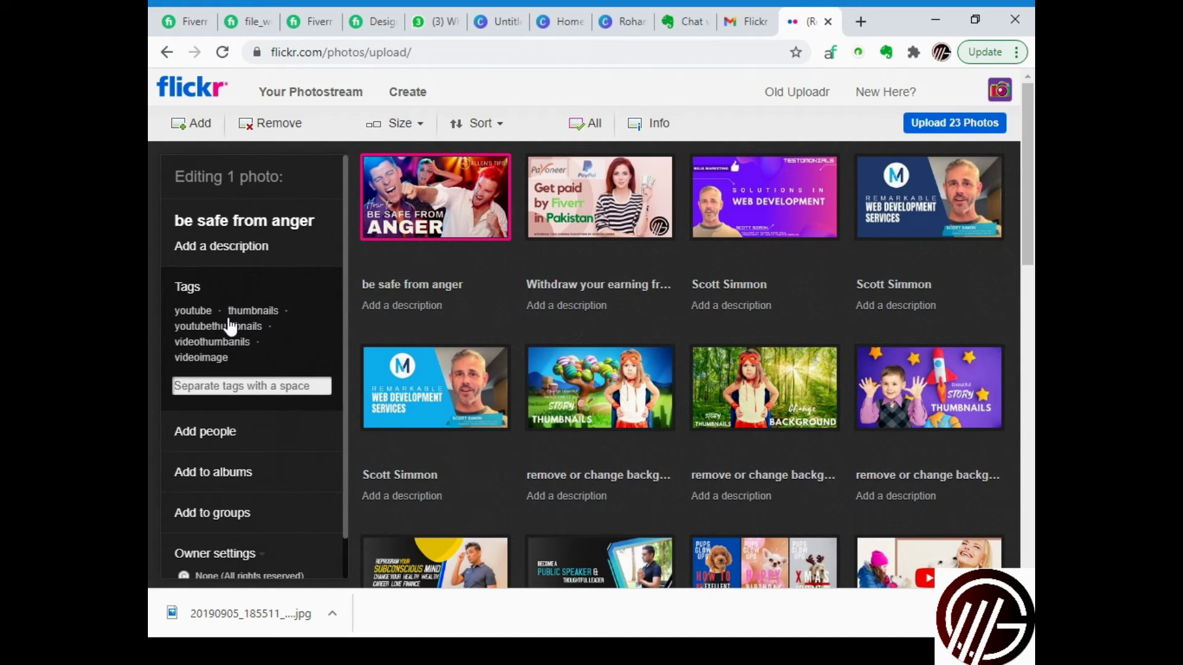
type("youtubebanner")
key("Return")
type("fiv")
key("Return")
type("fiverr")
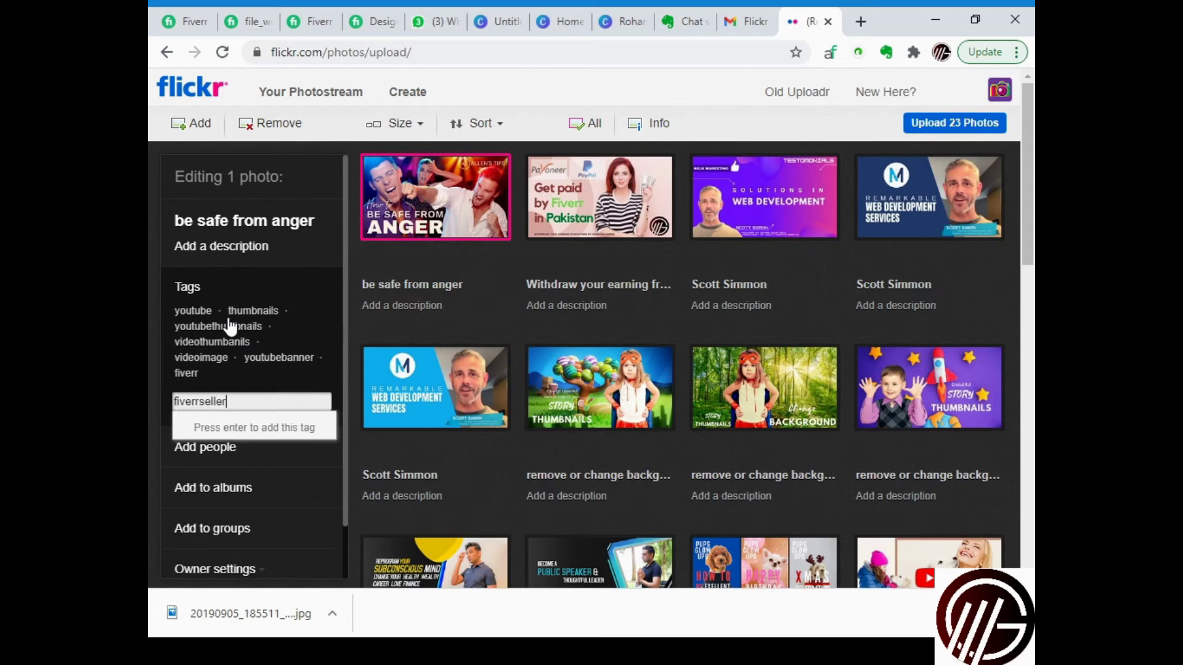
key("Return")
scroll(230, 444, "down", 1)
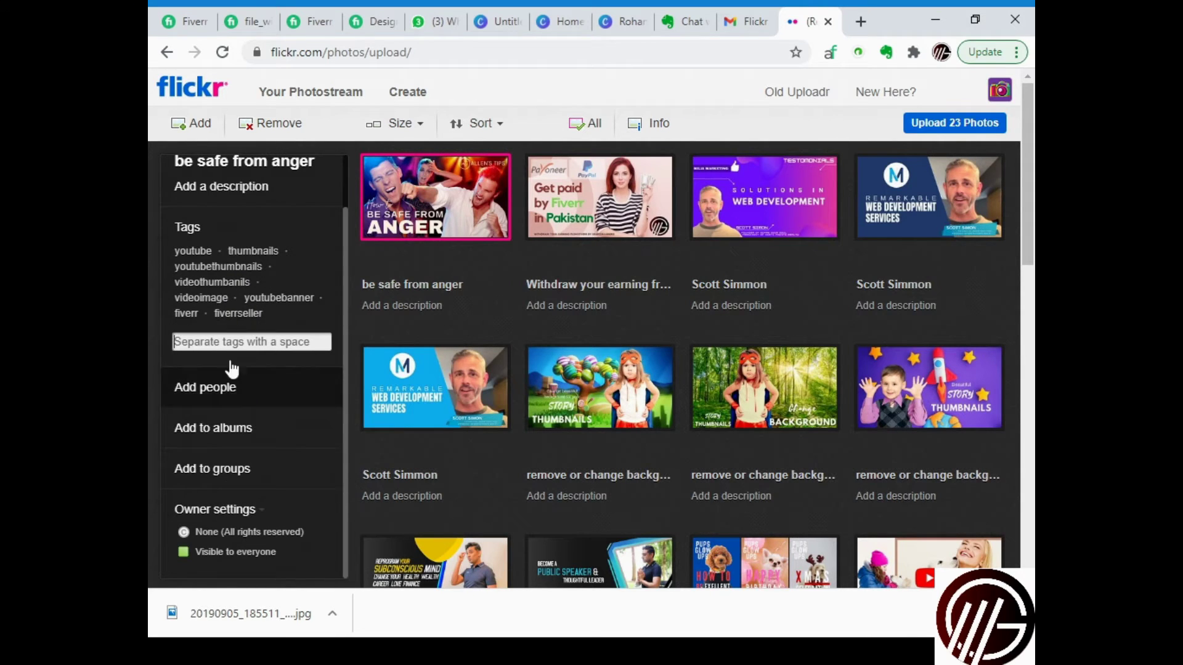
scroll(208, 307, "up", 1)
Write the first photo's 'YouTube thumbnails and banners' description and copy it.
left_click(202, 244)
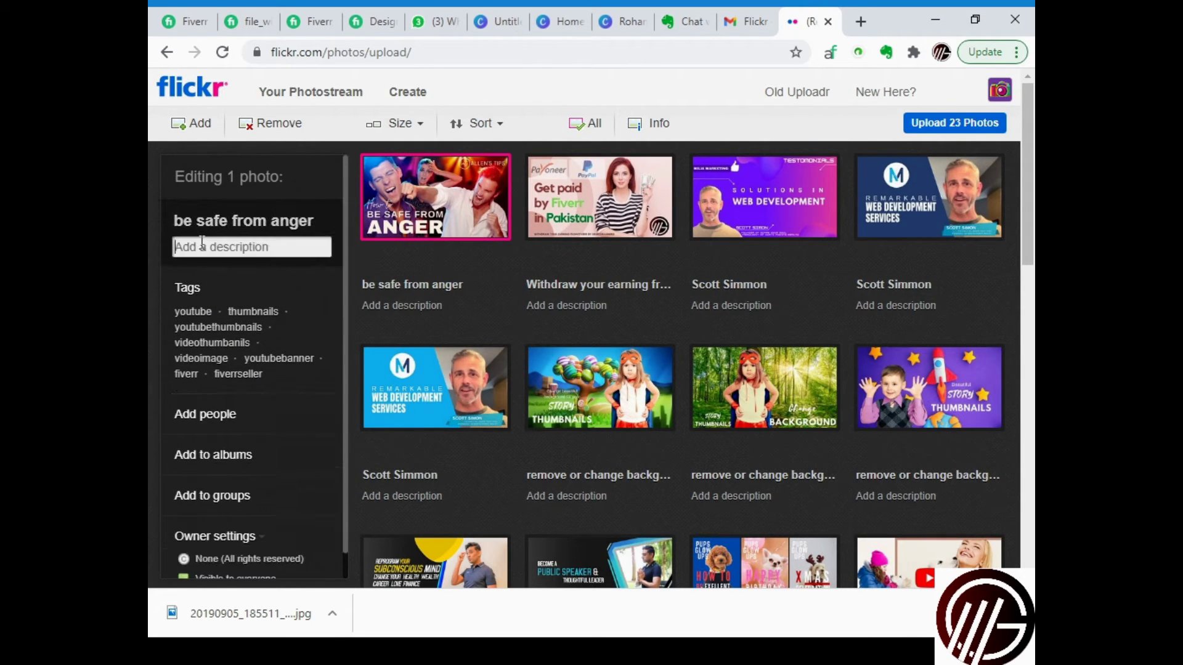
type("YouTube thumbnails and b")
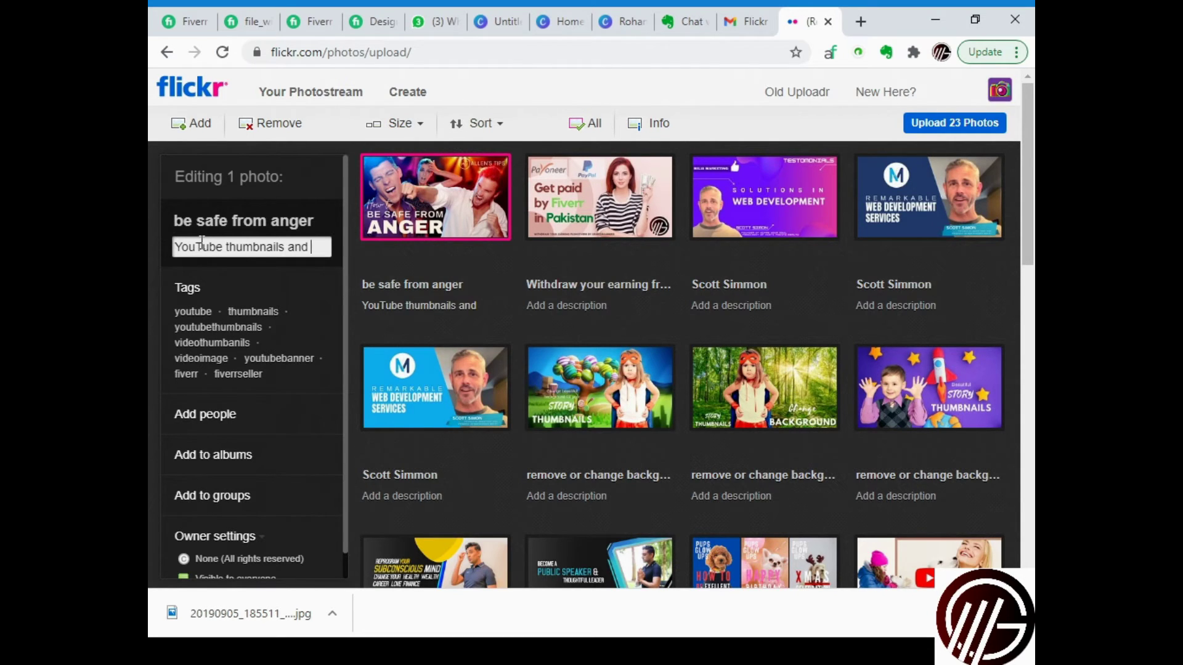
type("anners -")
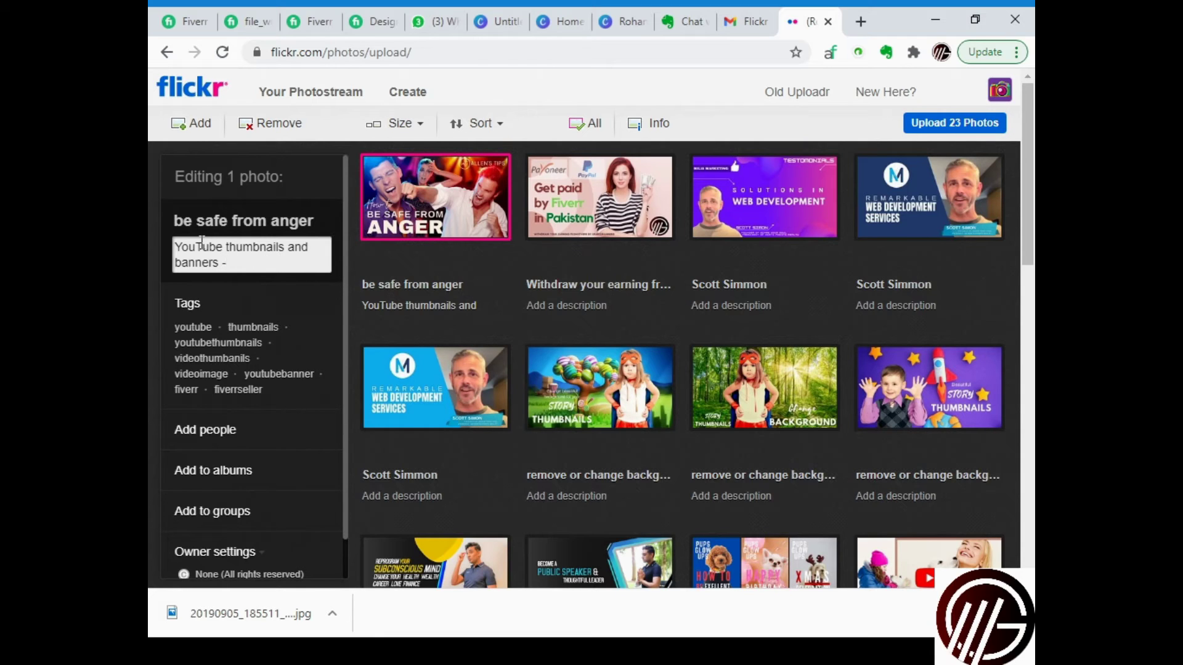
type(" Grow your YouTube ")
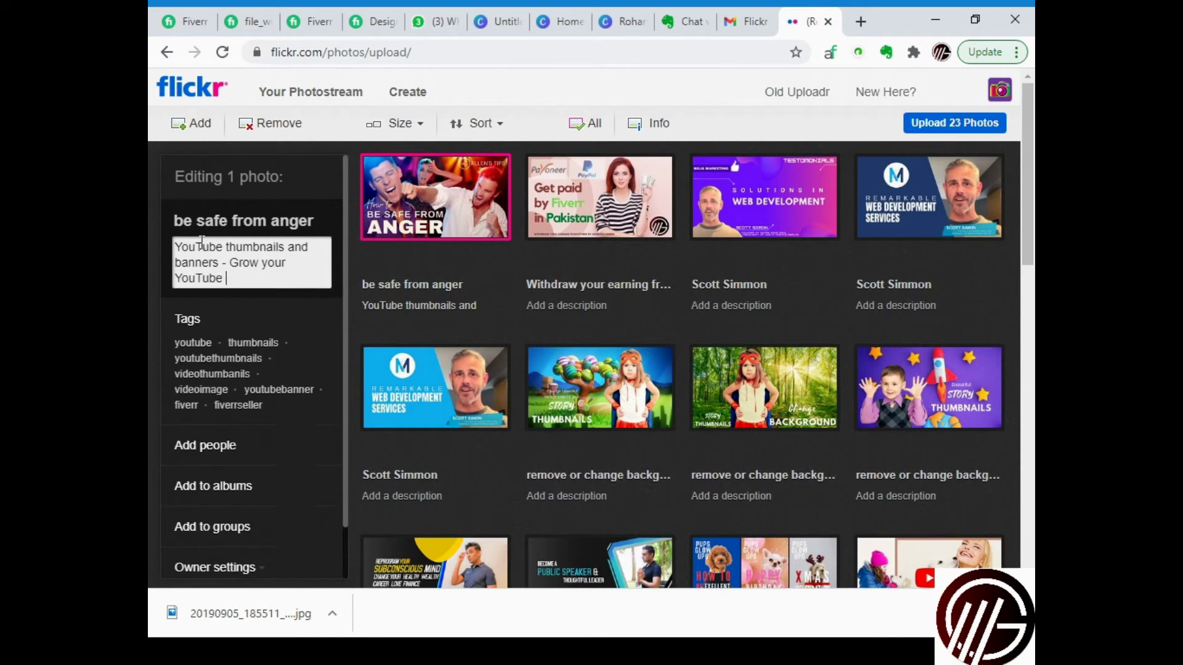
type("Channel")
left_click(356, 260)
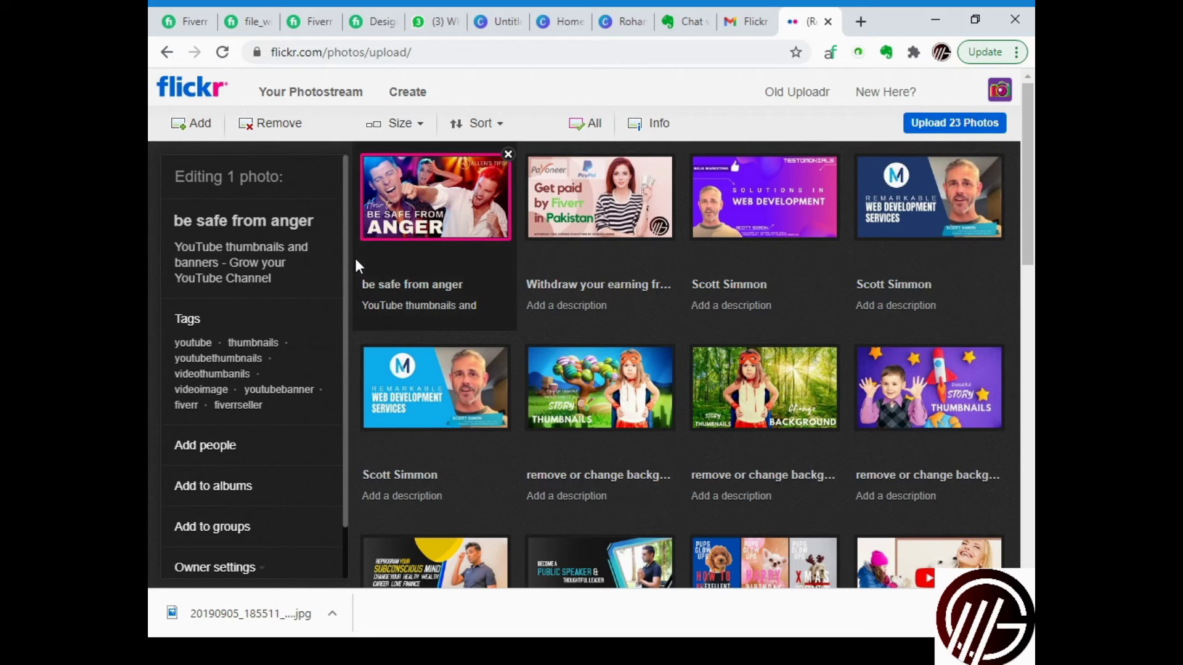
left_click(566, 305)
left_click(419, 305)
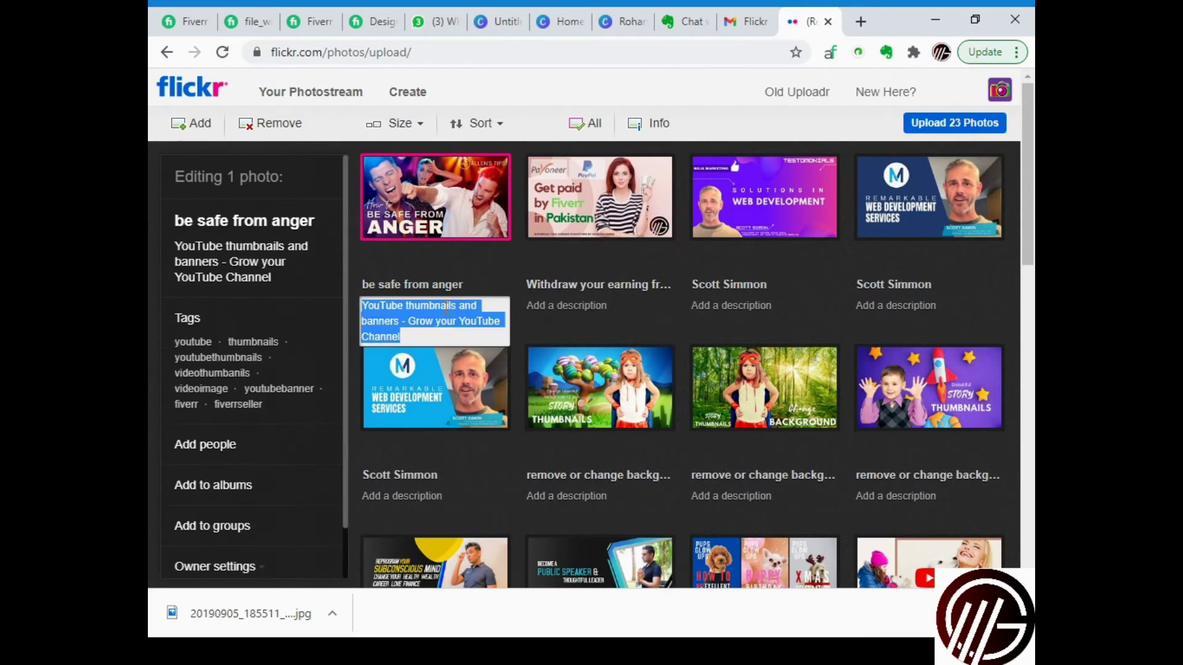
Paste the shared description into the grid photos one by one.
left_click(566, 306)
type("YouTube thumbnails and banners - Grow your YouTube Channel")
left_click(730, 305)
type("YouTube thumbnails and banners - Grow your YouTube Channel")
left_click(872, 312)
key("ctrl+v")
left_click(896, 495)
left_click(730, 496)
left_click(567, 496)
scroll(421, 508, "down", 2)
scroll(451, 435, "down", 2)
left_click(402, 375)
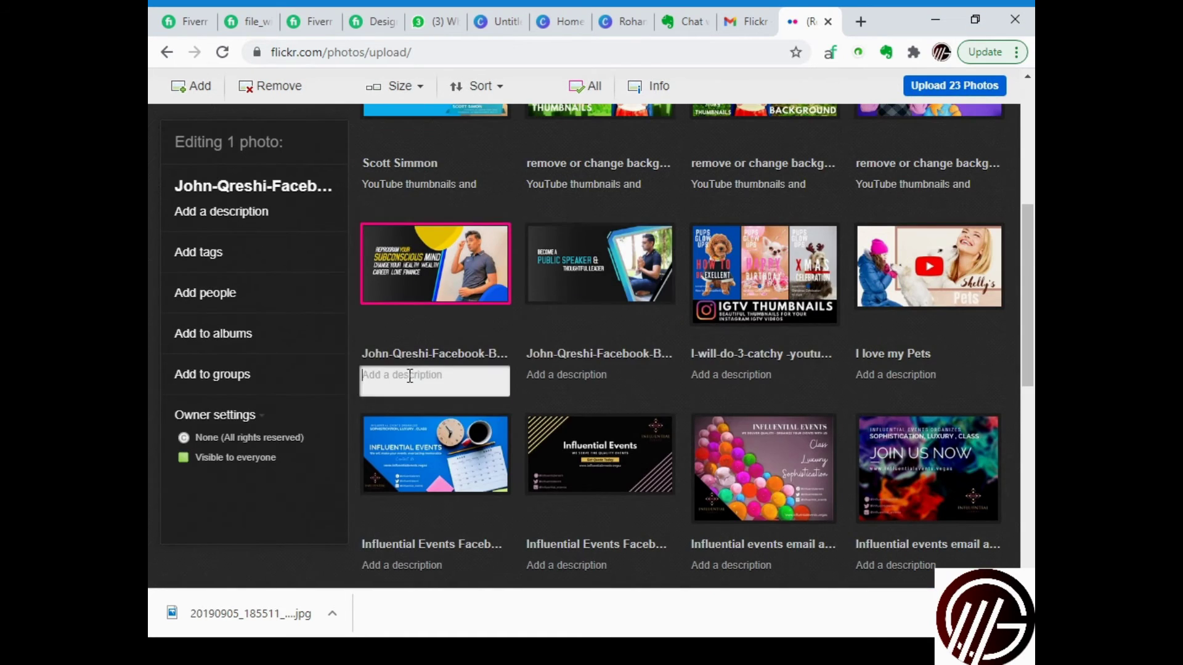
type("YouTube thumbnails and banners - Grow your YouTube Channel")
left_click(567, 374)
left_click(731, 374)
left_click(896, 375)
type("YouTube thumbnails and banners - Grow your YouTube Channel")
left_click(570, 351)
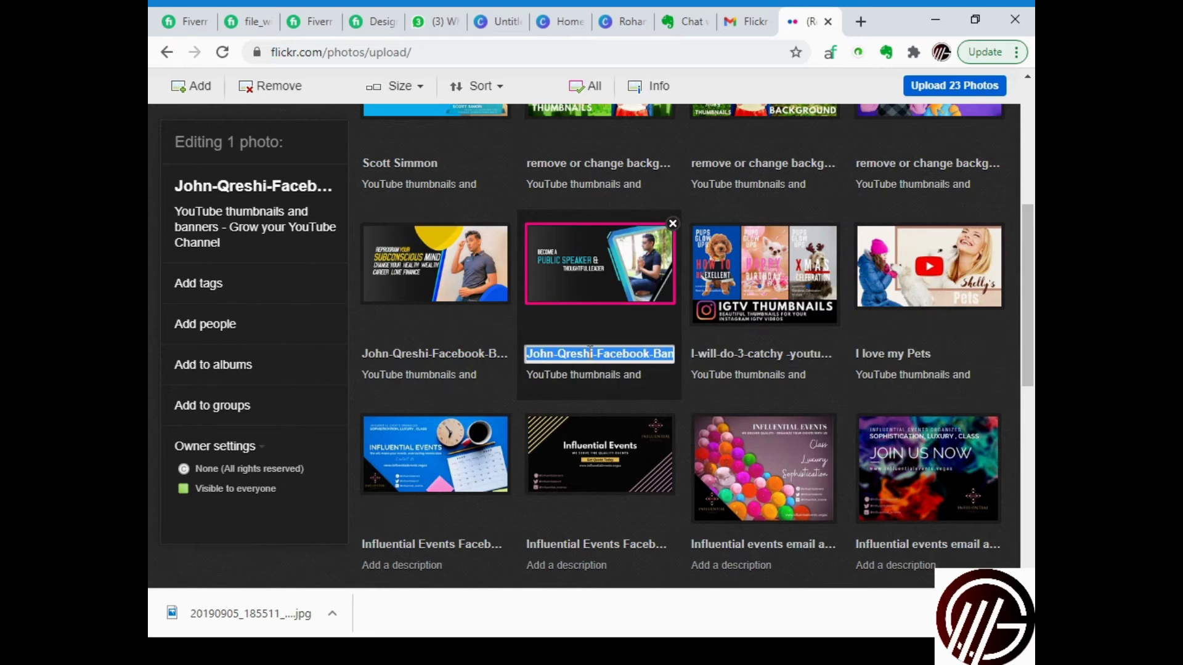
left_click(582, 374)
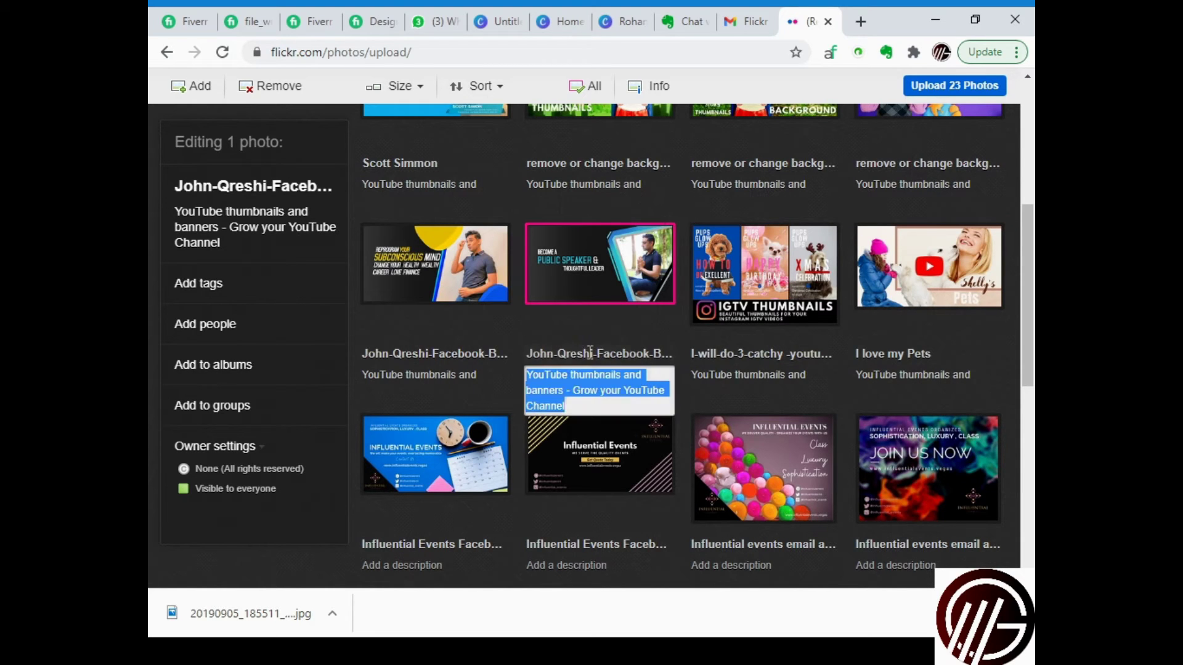
left_click(435, 353)
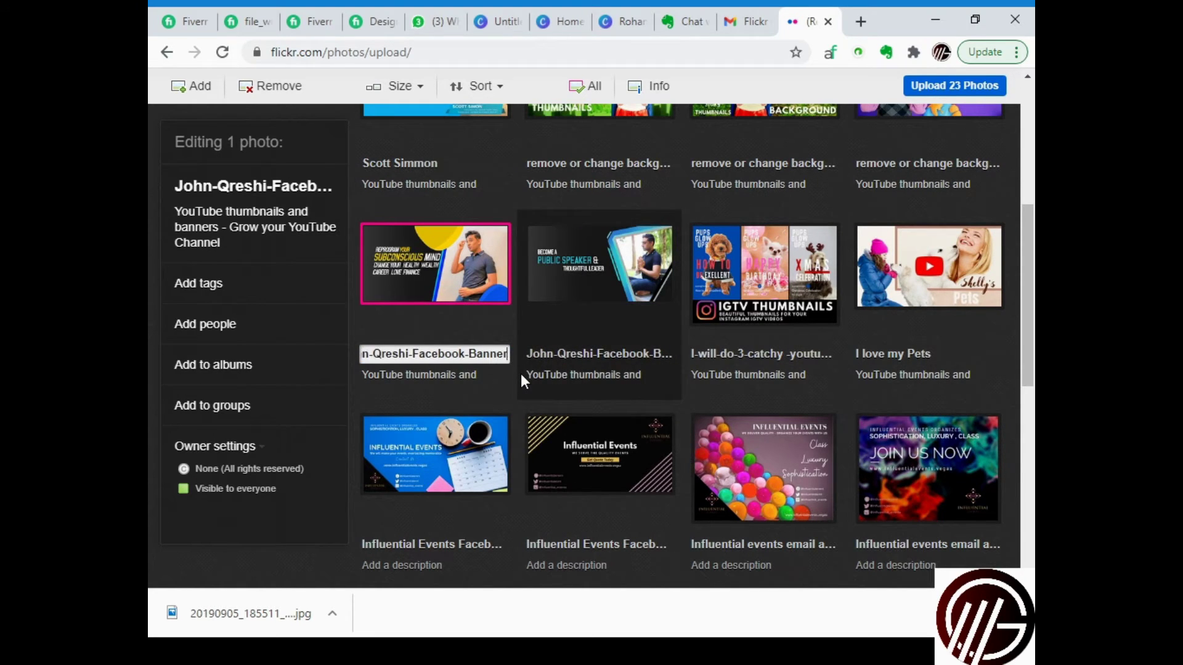
key("Tab")
scroll(663, 367, "down", 2)
key("Tab")
key("Tab")
type("YouTube thumbnails and banners - Grow your YouTube Channel")
Paste the shared description into each remaining photo in sequence.
key("Tab")
key("Tab")
type("YouTube thumbnails and banners - Grow your YouTube Channel")
key("Tab")
key("Tab")
key("ctrl+v")
key("Tab")
key("Tab")
type("YouTube thumbnails and banners - Grow your YouTube Channel")
scroll(417, 319, "down", 3)
key("Tab")
key("Tab")
key("ctrl+v")
key("Tab")
key("Tab")
key("ctrl+v")
key("Tab")
key("Tab")
type("YouTube thumbnails and banners - Grow your YouTube Channel")
key("Tab")
key("Tab")
type("YouTube thumbnails and banners - Grow your YouTube Channel")
key("Tab")
key("Tab")
type("YouTube thumbnails and banners - Grow your YouTube Channel")
key("Tab")
key("Tab")
type("YouTube thumbnails and banners - Grow your YouTube Channel")
key("Tab")
key("Tab")
type("YouTube thumbnails and banners - Grow your YouTube Channel")
scroll(950, 427, "up", 10)
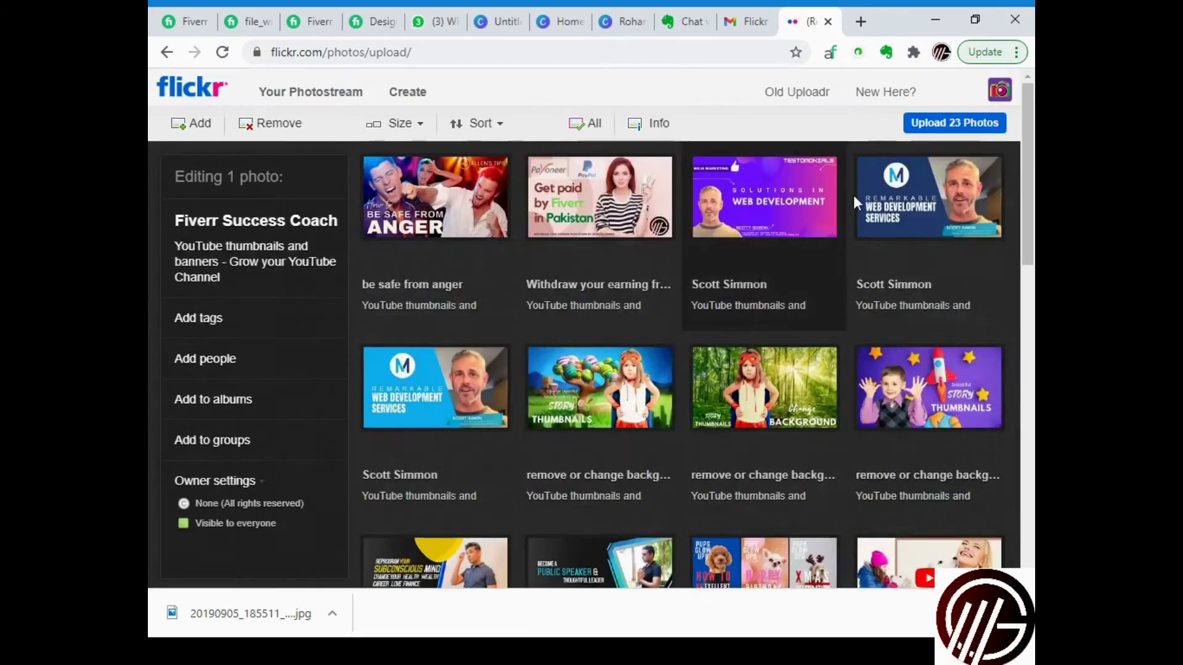
Return to editing instead of publishing the 23 photos, and select the 'be safe from anger' photo's tags.
left_click(941, 128)
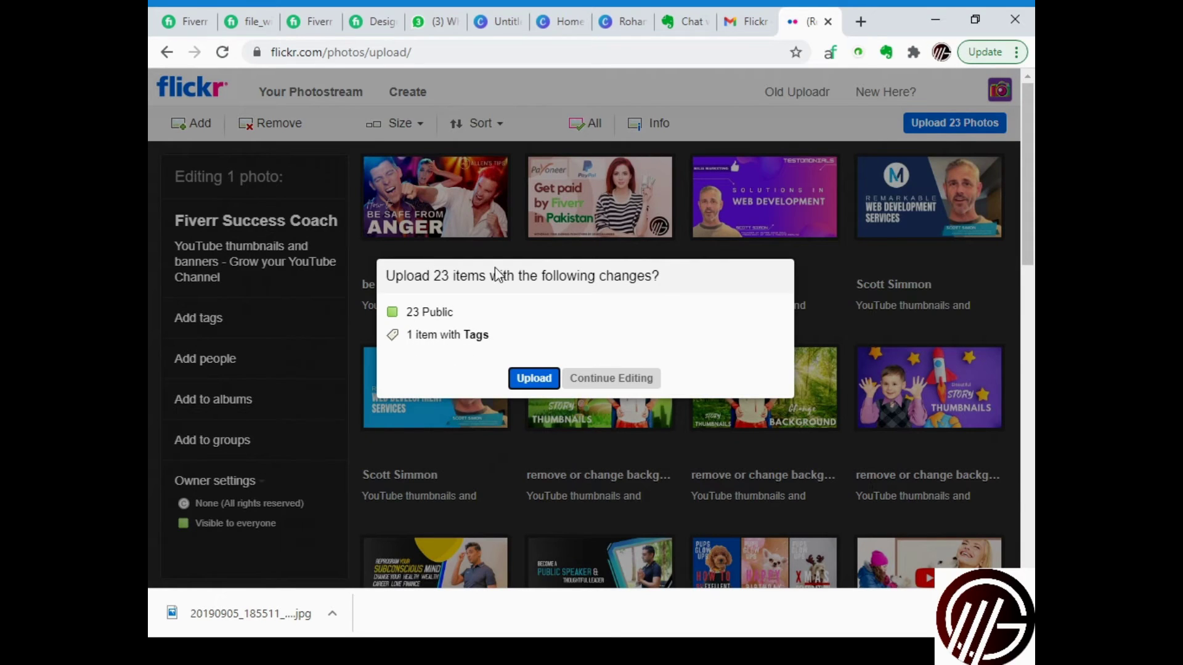
left_click(607, 380)
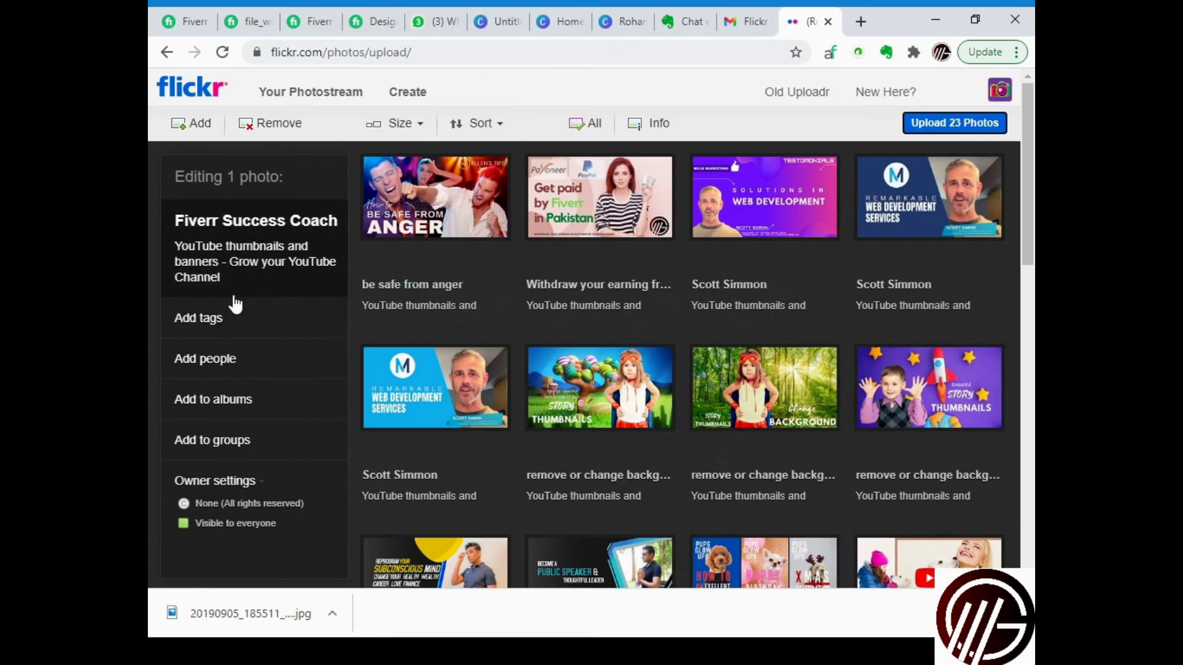
left_click(434, 208)
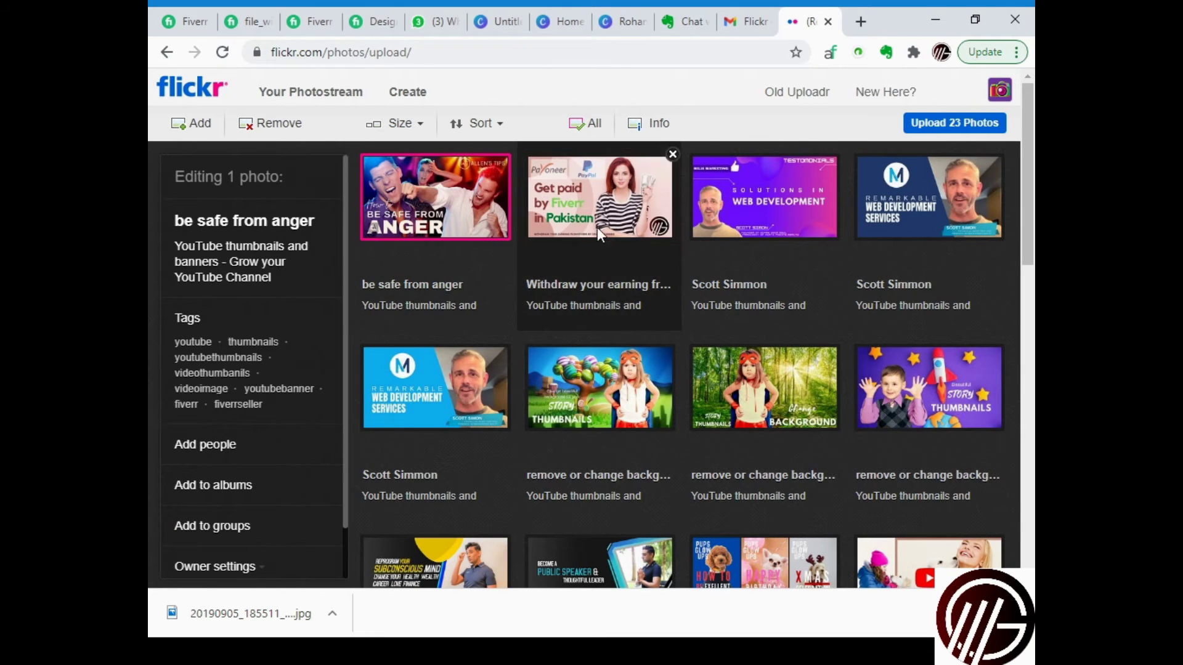
left_click(192, 342)
left_click_drag(176, 343, 278, 411)
Tag 'Get paid by Fiverr' with youtube, thumbnail, youtubebanner, youtubeart, getviews, fiverrseller, youtubers.
left_click(532, 236)
left_click(197, 315)
type("youtubethumbnailsyoutubethumbnailsvideothumbnailsvideoimageyoutubebannerfiverrfiverrseller")
left_click_drag(175, 246, 337, 265)
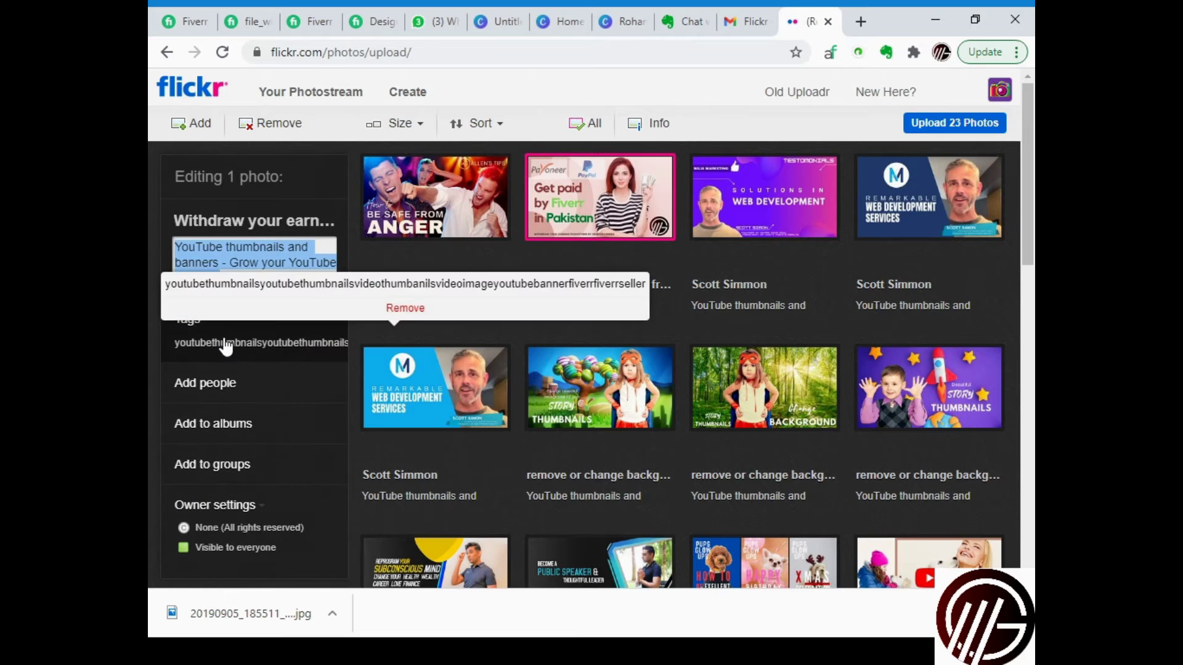
left_click(225, 345)
key("ctrl+a")
left_click(234, 353)
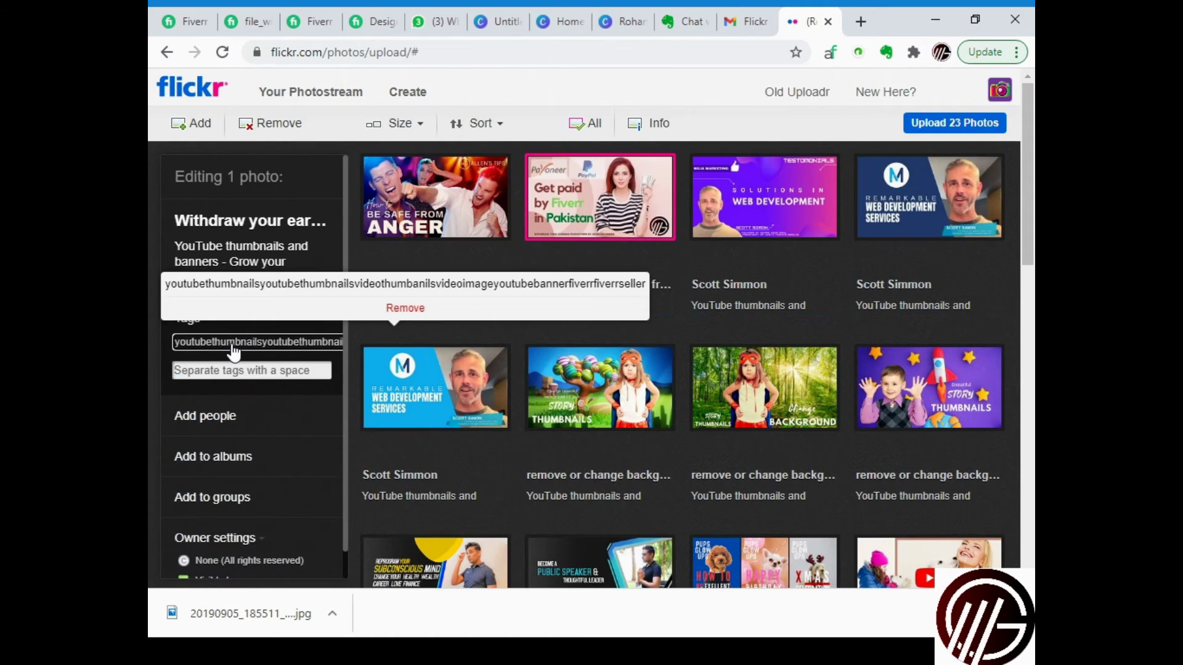
key("BackSpace")
type("youtube thumbnail video thumb")
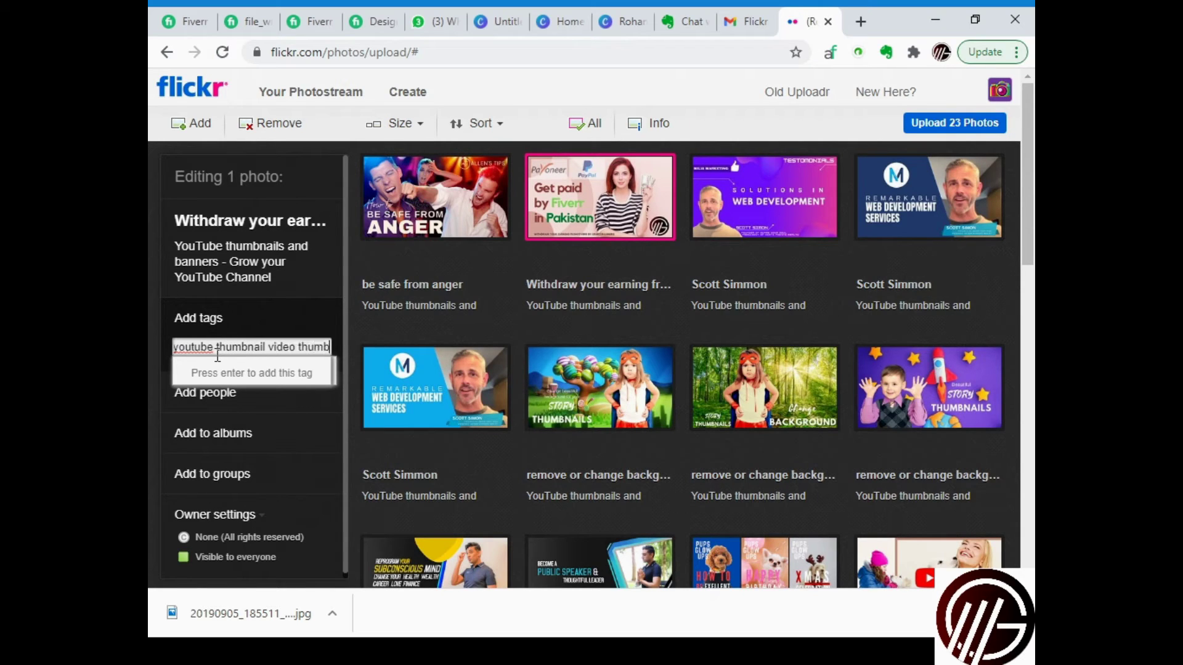
key("BackSpace")
type("thumbnail")
type(" youtubebanner youtubeart video")
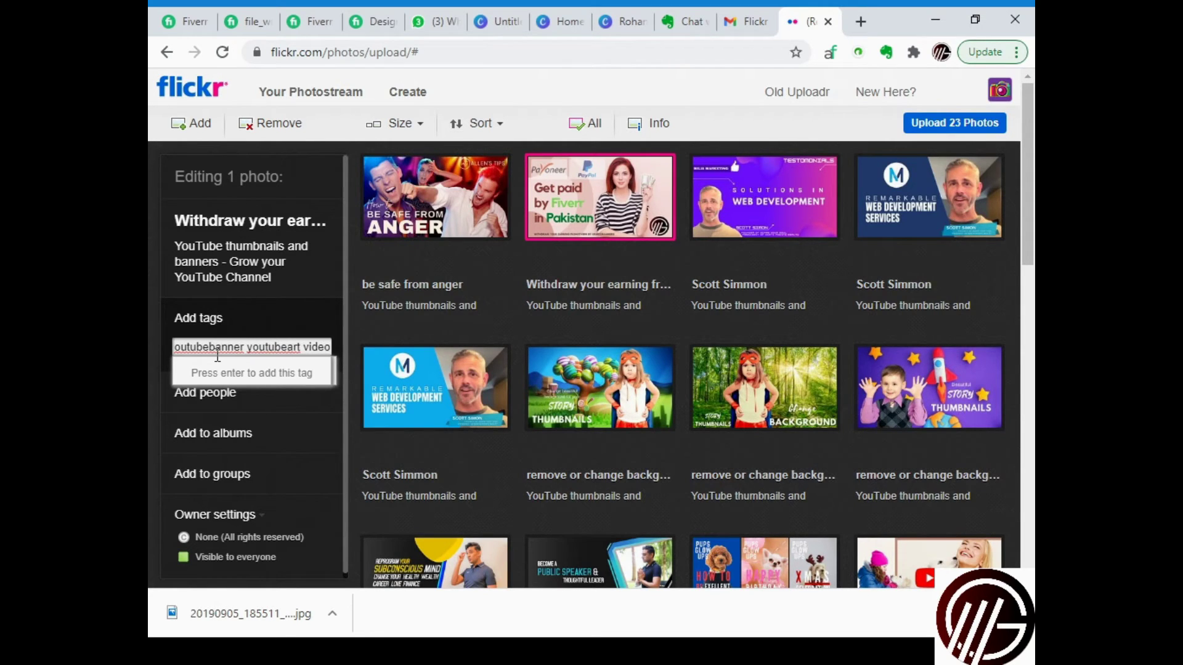
key("BackSpace")
key("BackSpace")
key("BackSpace")
type("getviews")
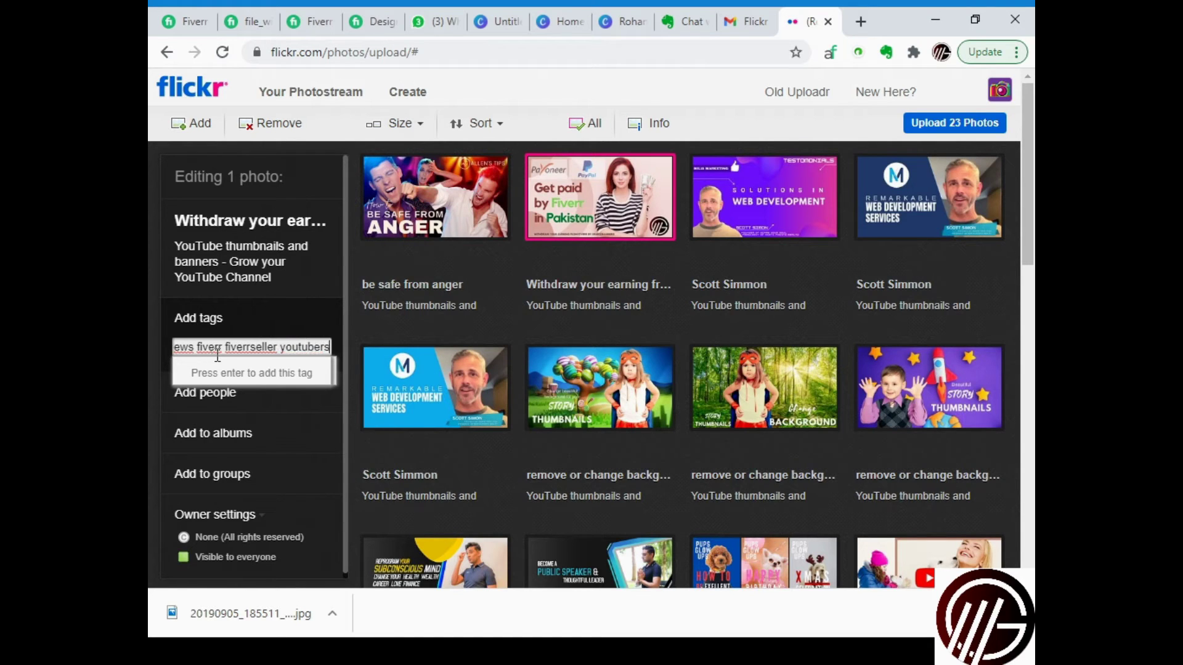
key("Return")
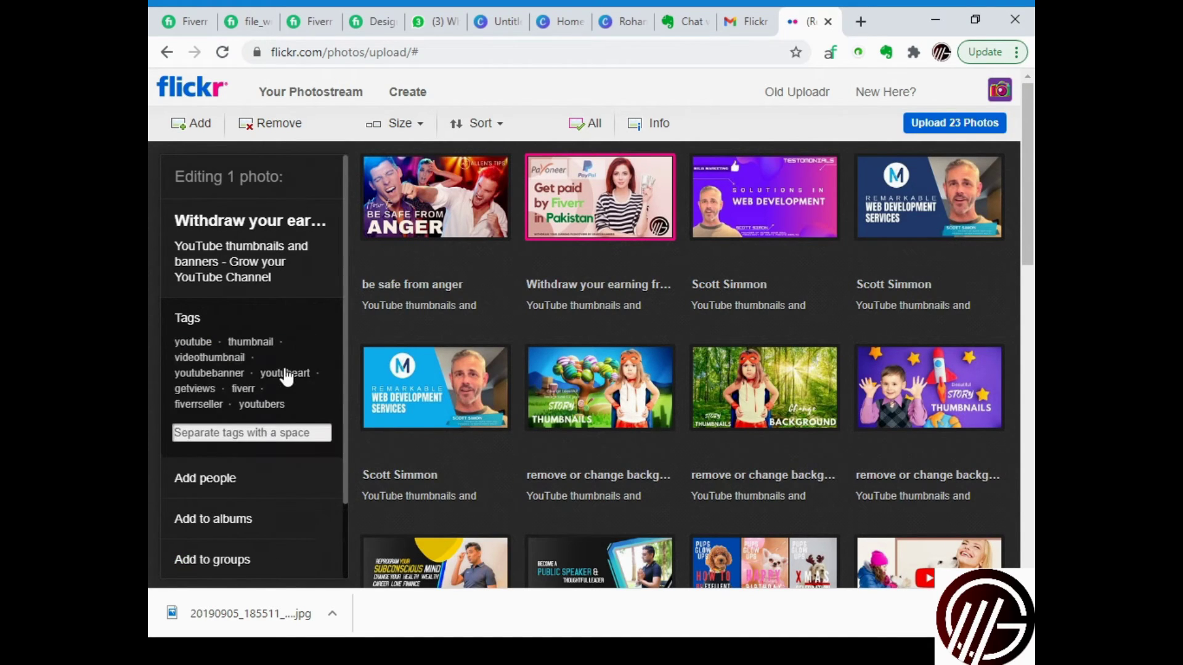
Paste the copied tag list onto the next two photos in the upload grid.
left_click(766, 196)
left_click(199, 317)
key("ctrl+v")
key("Return")
left_click(929, 198)
left_click(259, 324)
key("ctrl+v")
key("Return")
Apply the pasted tag list to the first two photos of the next row.
left_click(434, 389)
left_click(245, 324)
key("ctrl+v")
key("Return")
left_click(599, 388)
left_click(199, 316)
key("ctrl+v")
key("Return")
left_click(766, 389)
Paste the same tag list onto the last two photos of that row.
left_click(232, 324)
key("ctrl+v")
key("Return")
left_click(928, 388)
left_click(232, 323)
key("ctrl+v")
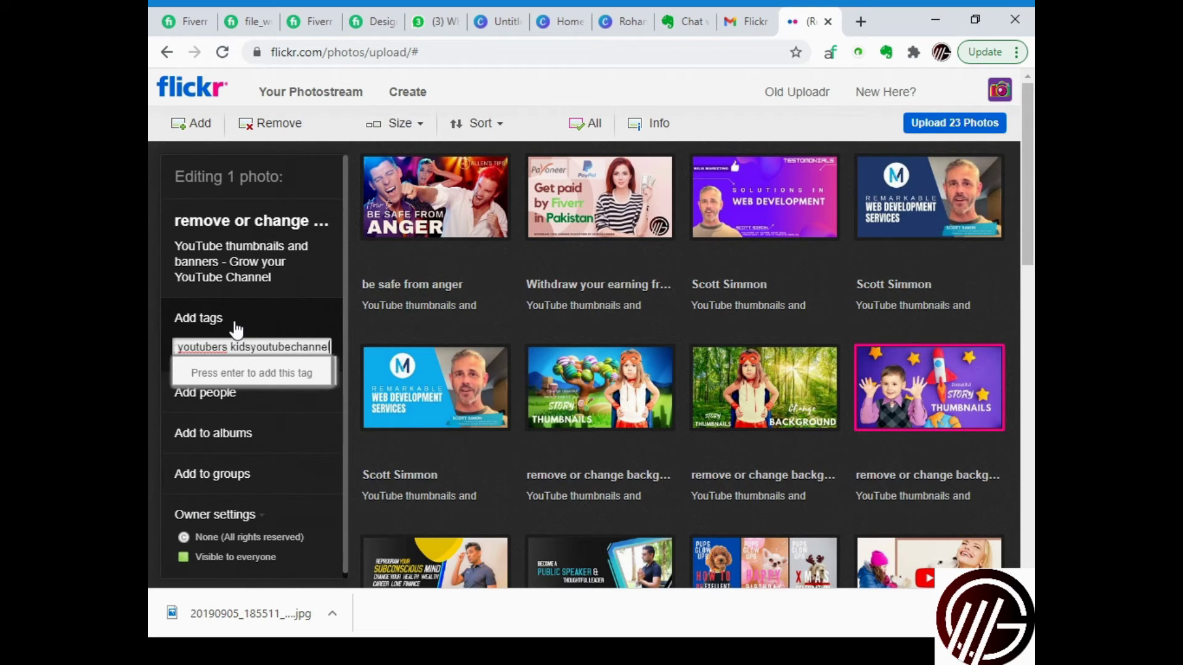
key("Return")
type("kidsvideosthumbnai")
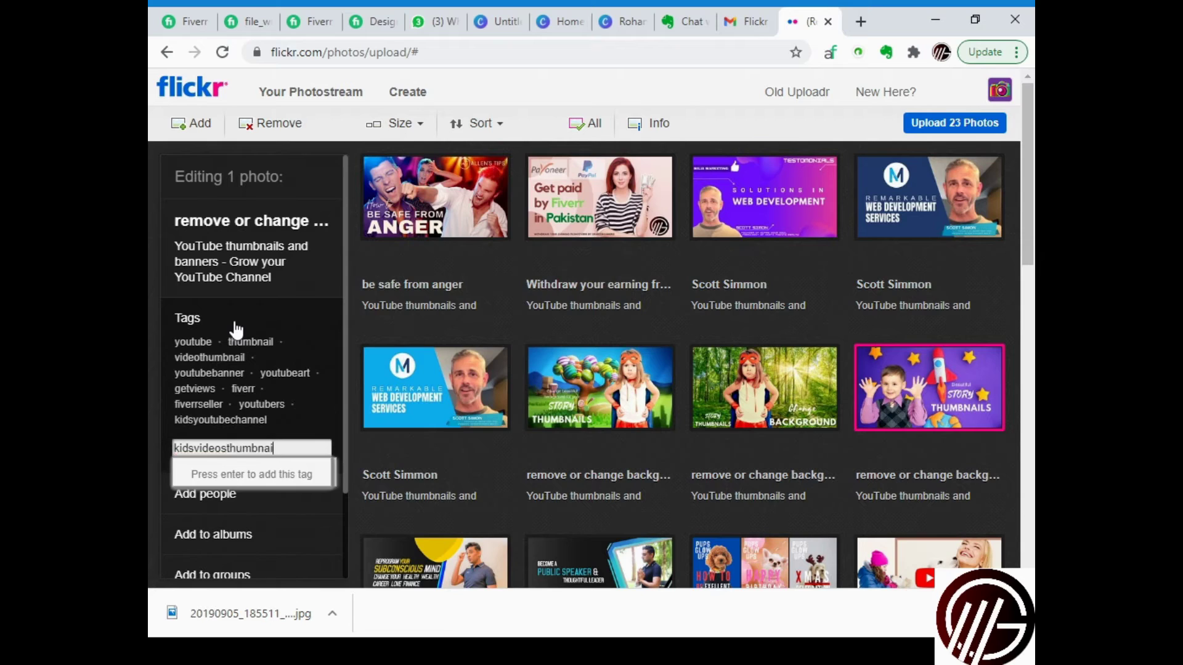
Add kids tags: kidsvideos, kidsvideothumbnail and kidsvidechannel, dropping the misspelled kidsvideosthumbnai.
key("Return")
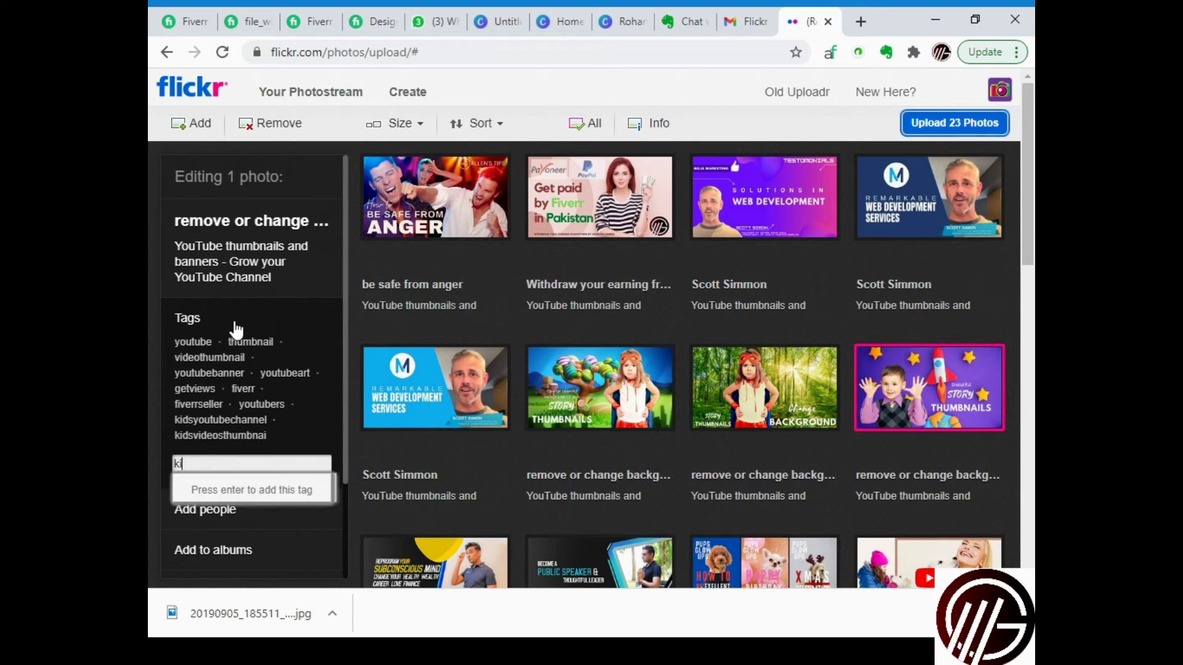
left_click(226, 435)
left_click(212, 447)
type("kidsvideos")
key("Return")
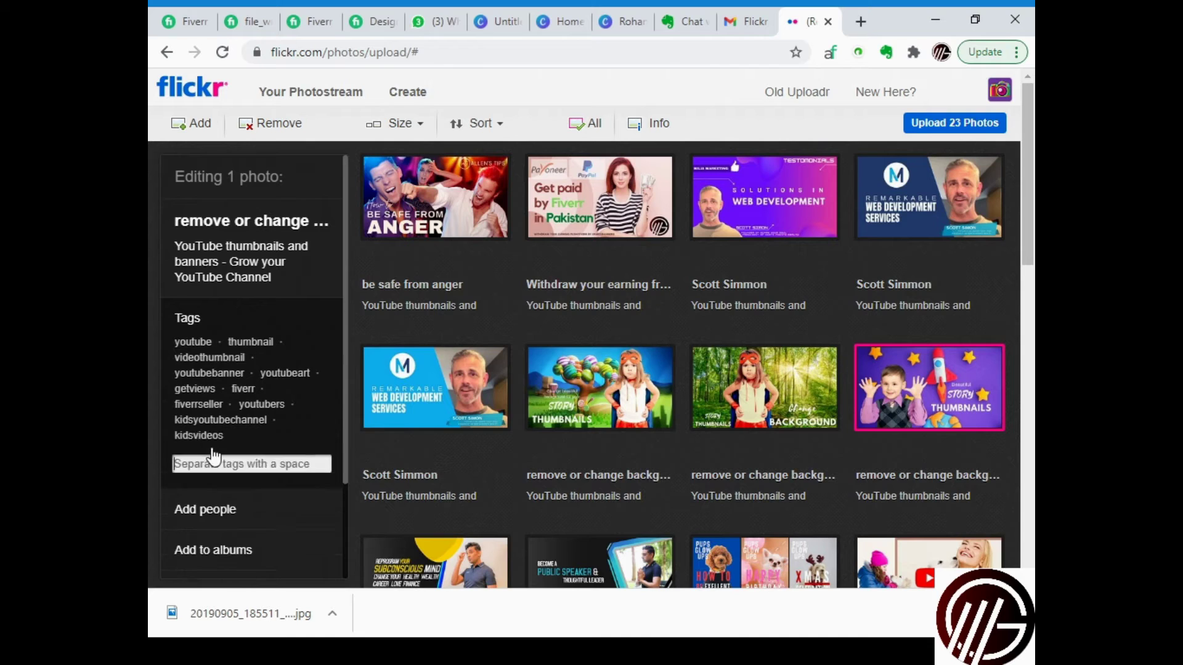
type("kids")
type("nail")
key("Return")
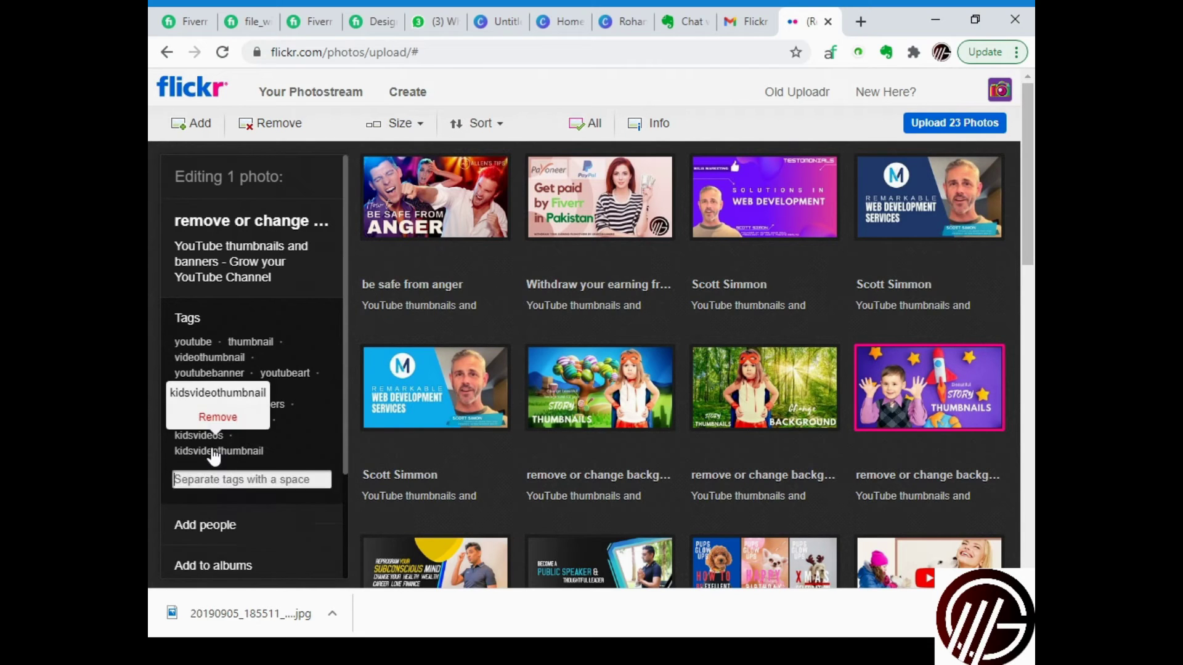
type("kids")
type("l")
key("Return")
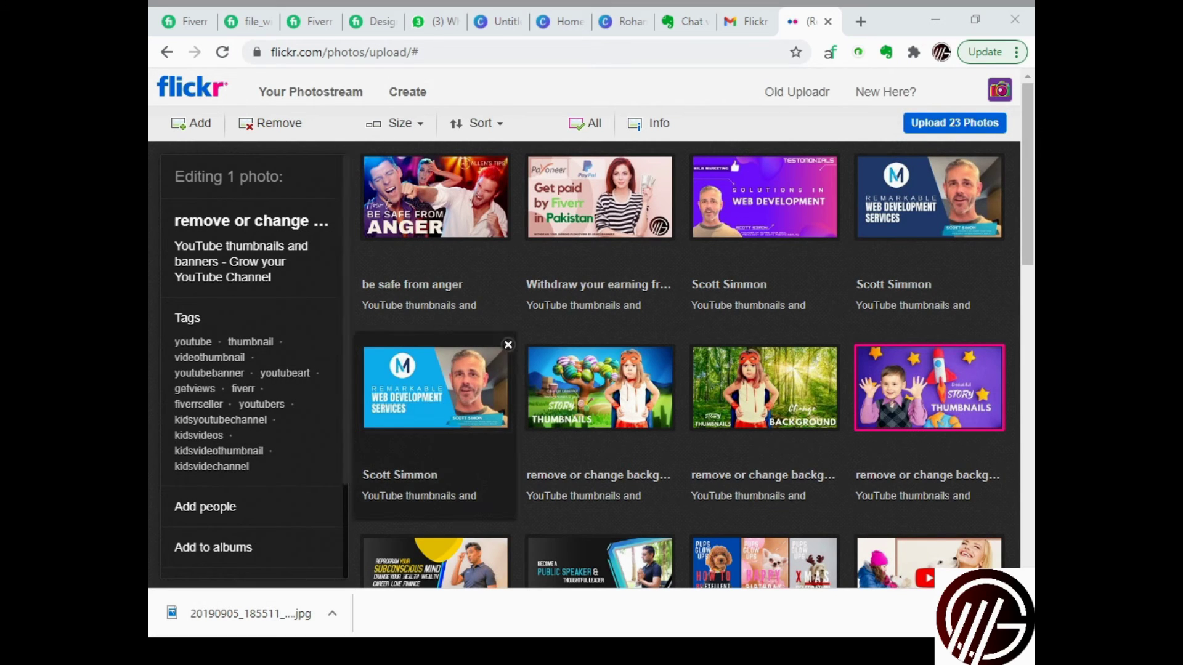
Copy the four kids tags, then remove kidsvidechannel, kidsvideos, kidsvideothumbnail and kidsyoutubechannel.
left_click(170, 418)
left_click_drag(173, 426, 361, 473)
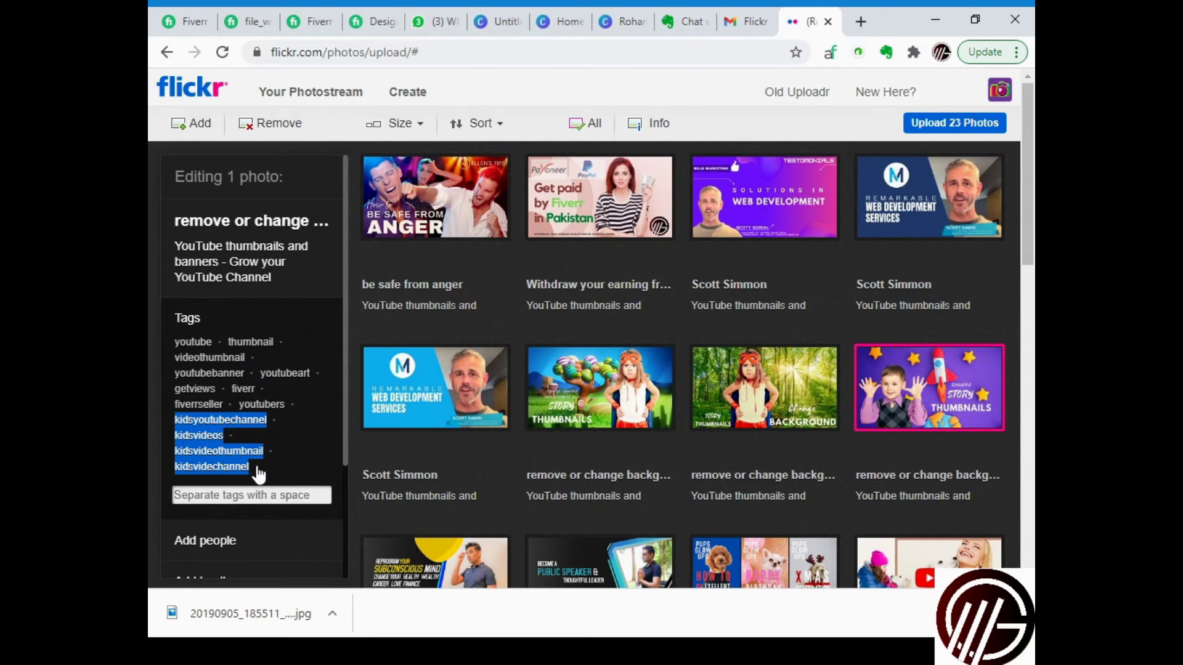
key("alt+Tab")
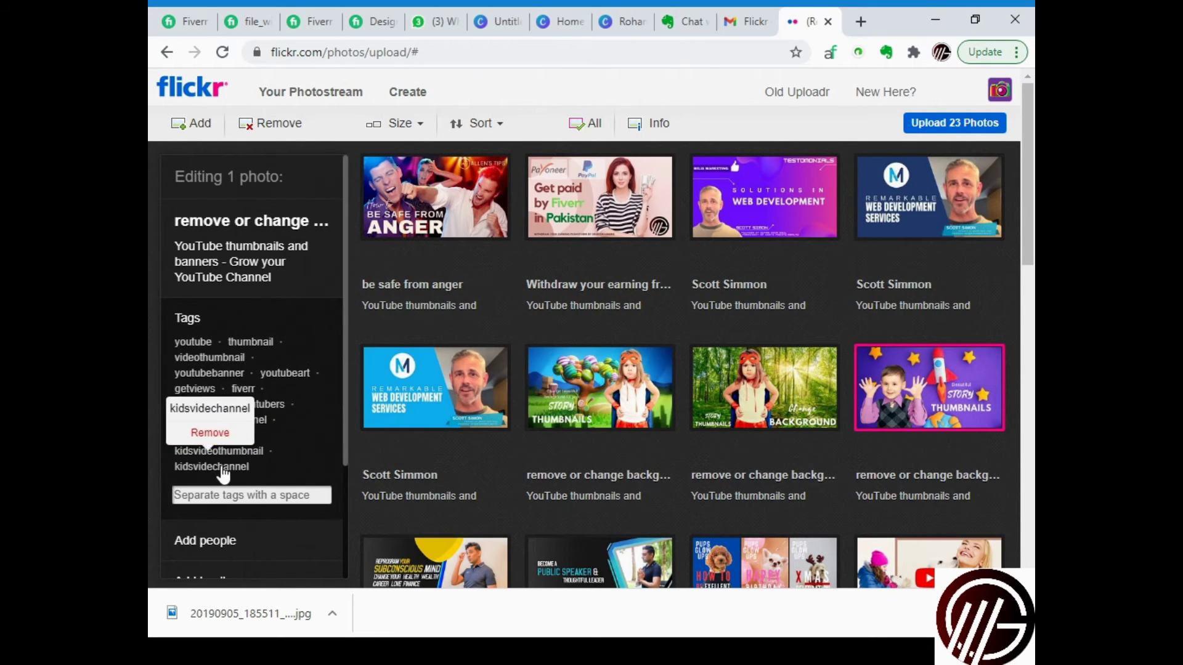
left_click(204, 431)
left_click(212, 405)
mouse_move(221, 421)
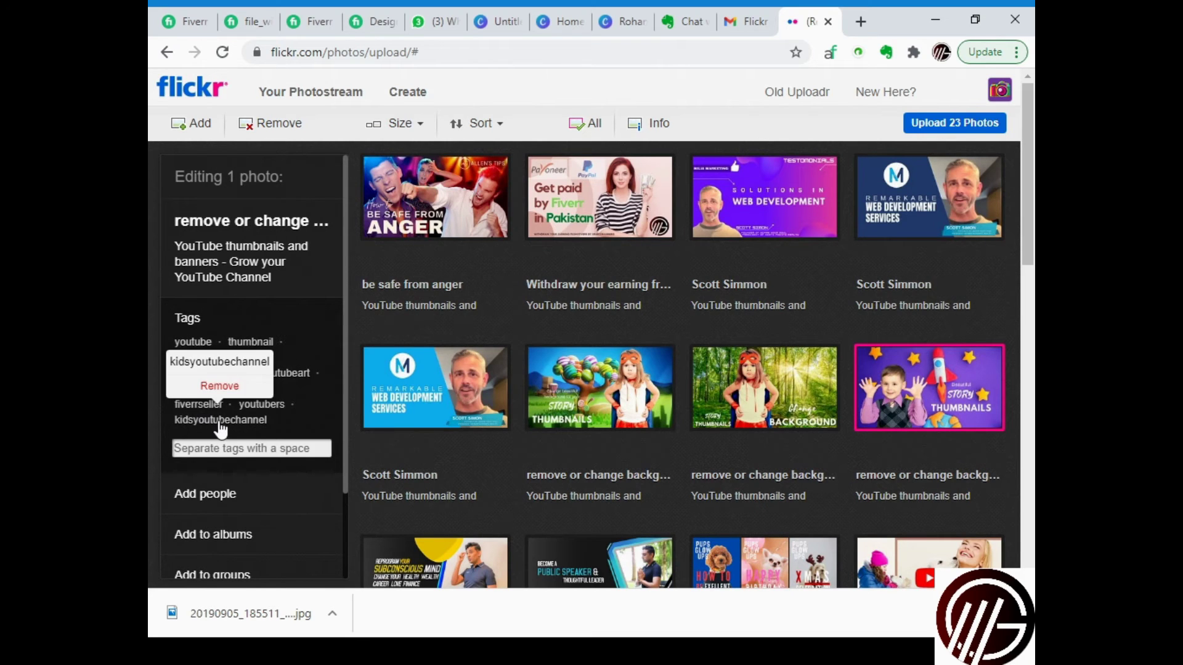
left_click(222, 420)
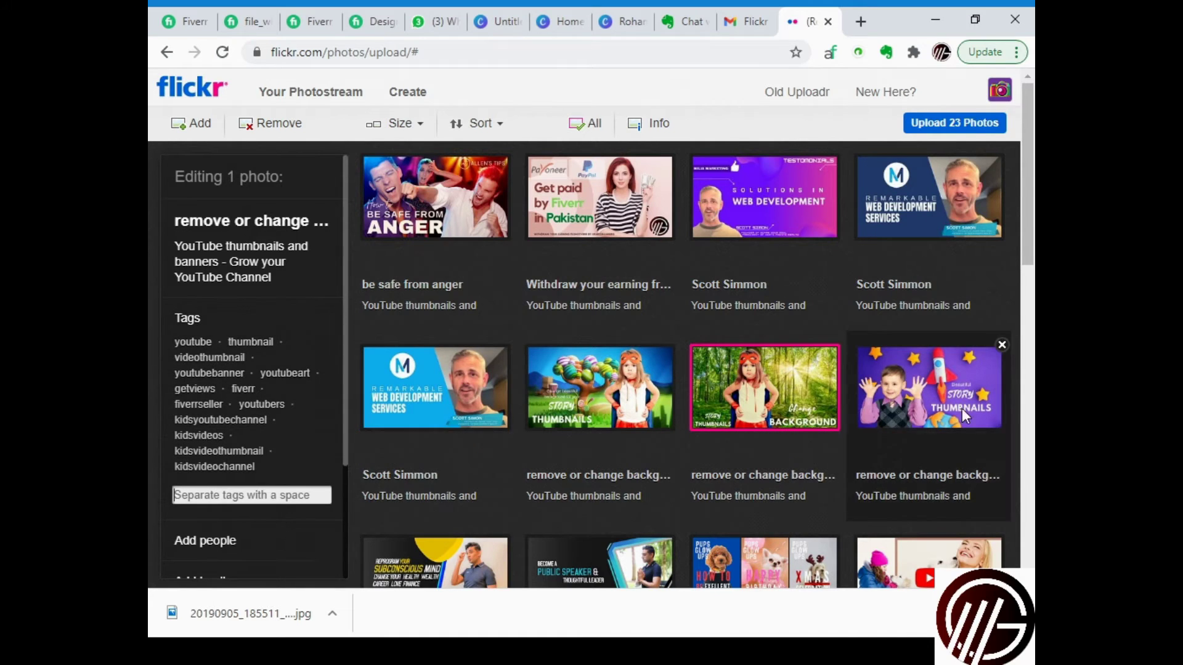
scroll(617, 484, "down", 3)
Paste the copied kids tags onto the IGTV thumbnails and I love my Pets photos.
left_click(765, 278)
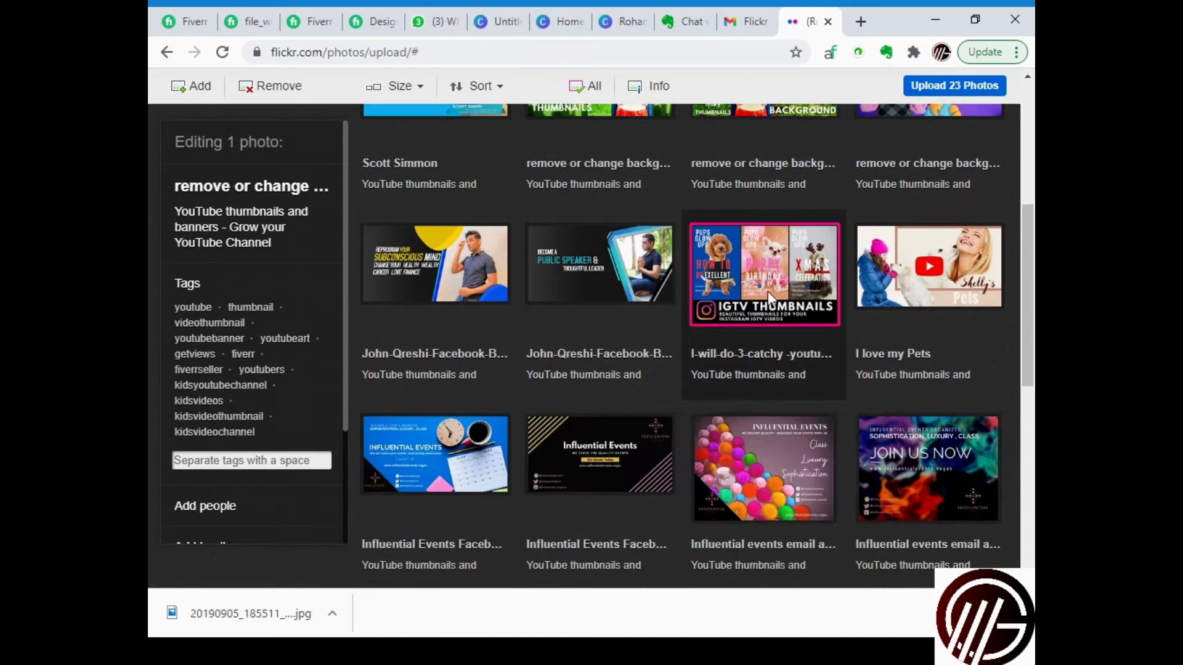
left_click(199, 283)
type("kidsyoutubechannel kidsvideos kidsvideothumbnail kidsvideochannel")
key("Return")
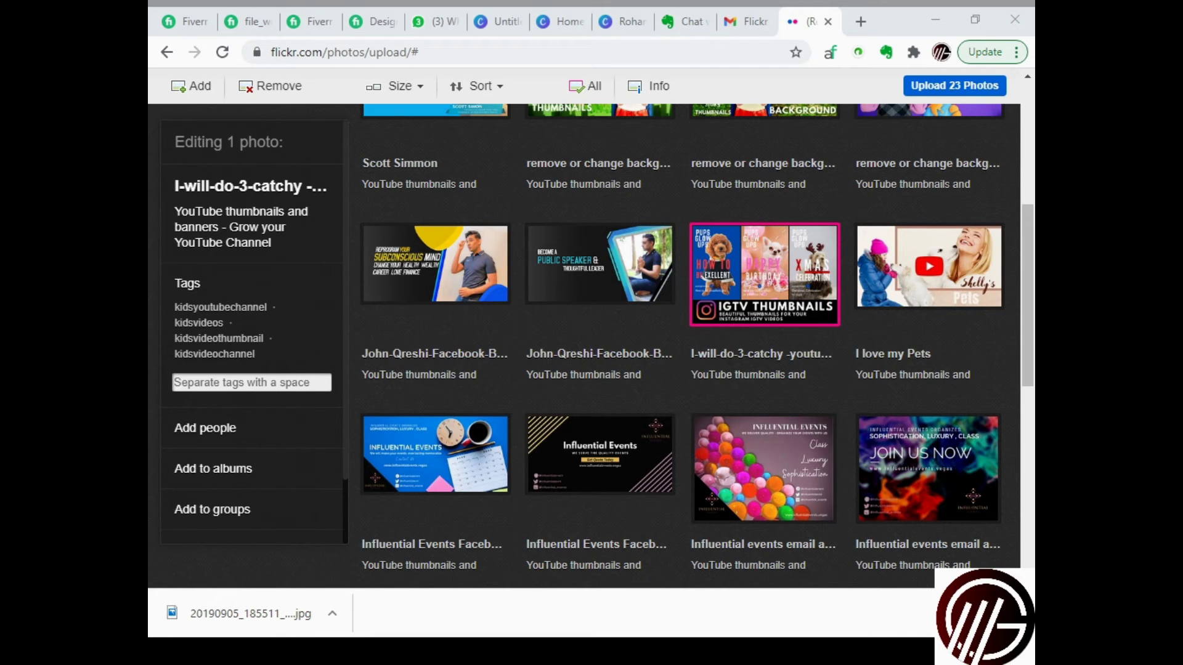
left_click(929, 268)
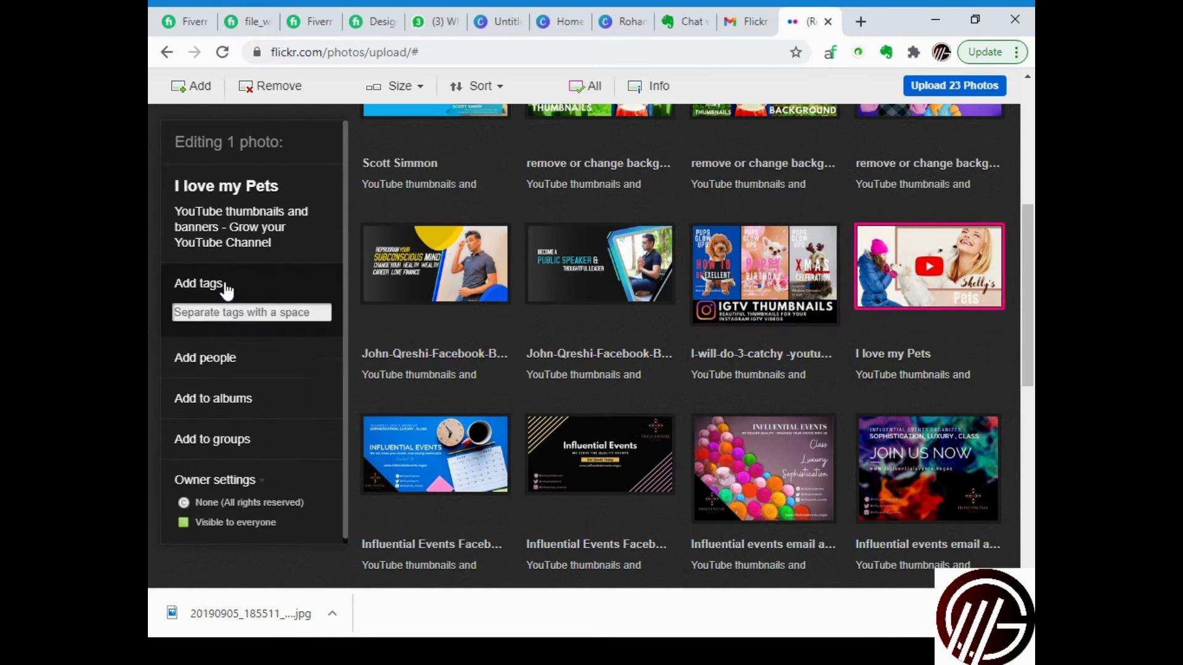
key("ctrl+v")
key("Return")
scroll(561, 267, "down", 2)
Paste the tag list onto the IGTV thumbnails photo again and the first Influential Events photo.
left_click(765, 125)
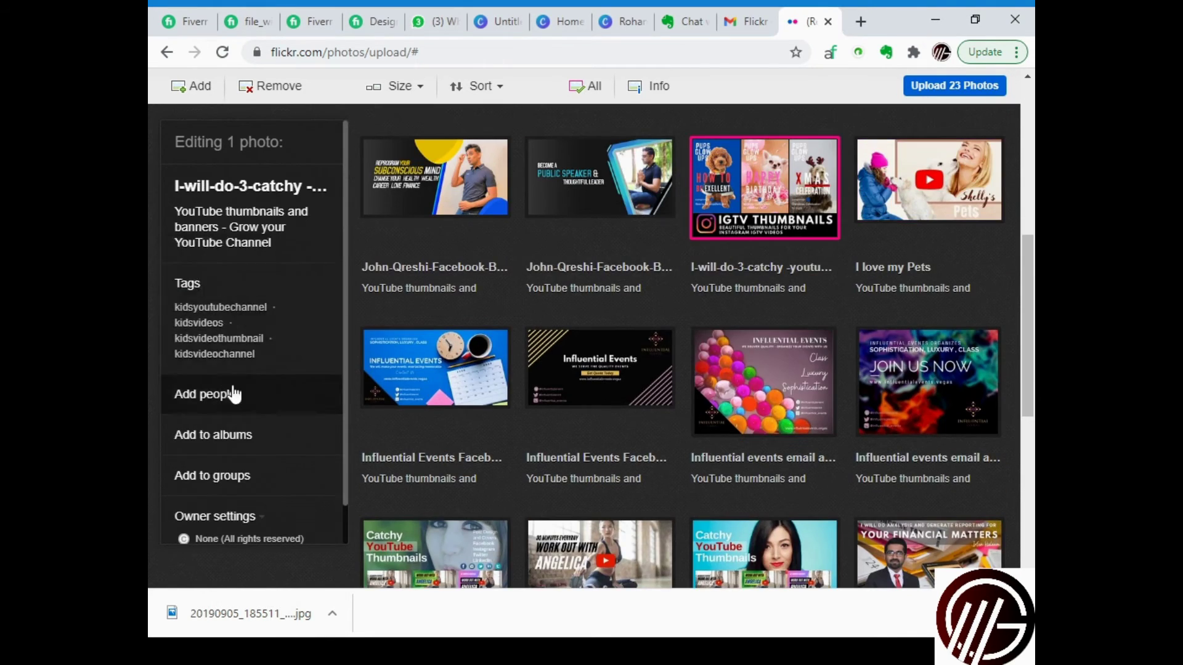
left_click(222, 342)
key("ctrl+v")
key("Return")
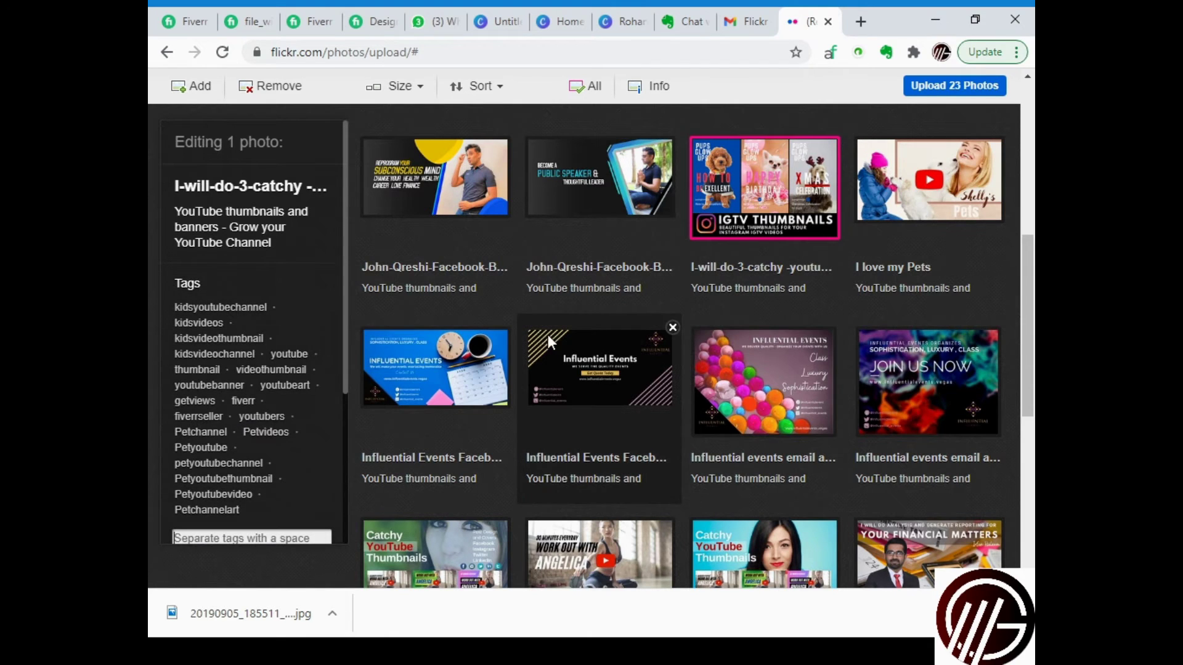
scroll(427, 417, "down", 1)
left_click(430, 389)
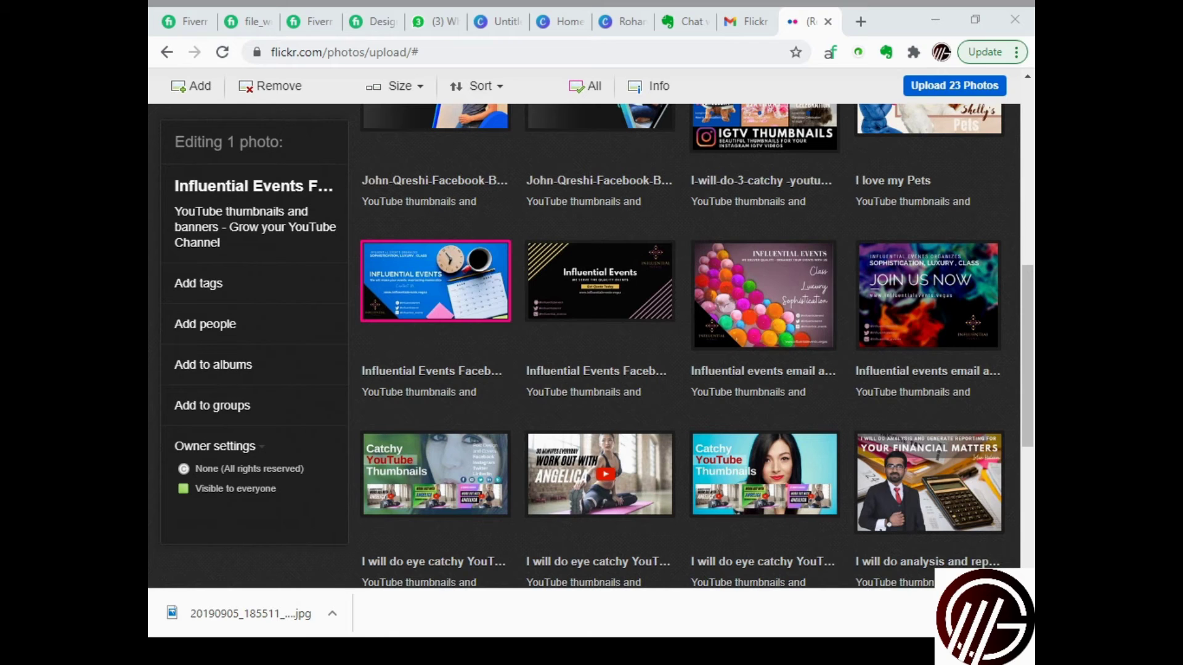
left_click(198, 283)
key("ctrl+v")
Paste the tag list onto the second, third and fourth Influential Events photos.
left_click(600, 283)
left_click(198, 283)
key("ctrl+v")
key("Return")
left_click(763, 282)
left_click(198, 283)
key("ctrl+v")
key("Return")
left_click(929, 282)
left_click(442, 497)
Paste the tag list onto the eye catchy thumbnail photos.
left_click(197, 283)
type("youtube thumbnail videothumbnail youtubebanner youtubeart getviews fiverr fiverrseller youtubers")
left_click(600, 453)
left_click(197, 284)
left_click(763, 453)
left_click(267, 289)
key("ctrl+v")
key("Return")
Paste the tag list onto the next photo and the how to be online photo.
left_click(928, 454)
left_click(198, 283)
key("ctrl+v")
key("Return")
scroll(435, 370, "down", 3)
left_click(435, 386)
key("ctrl+v")
key("Return")
Paste the saved tag list onto the Fiverr Success Coach photo.
left_click(600, 385)
left_click(198, 283)
key("ctrl+v")
key("Return")
left_click(748, 408)
left_click(198, 283)
type("youtube thumbnail videothumbnail youtubebanner youtubeart getviews fiverr fiverrseller youtubers")
key("Return")
type("educa")
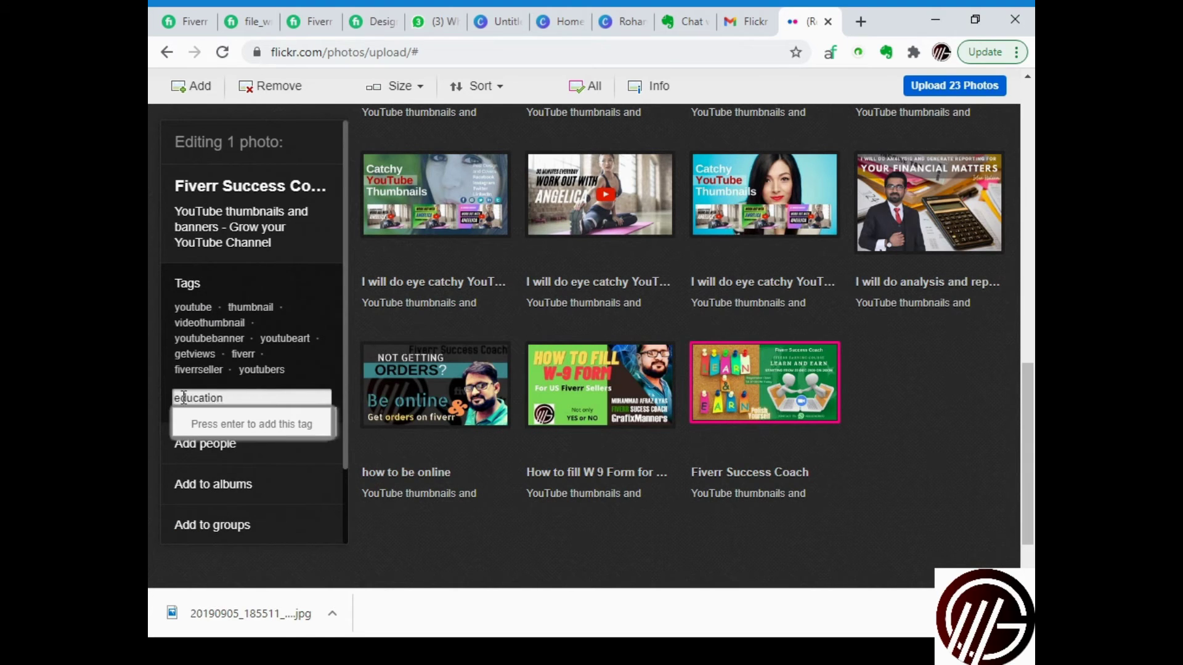
type("s")
Add the tags educationvideos, educationchennalvideo, educationthumbnail and learnfiverr.
key("Return")
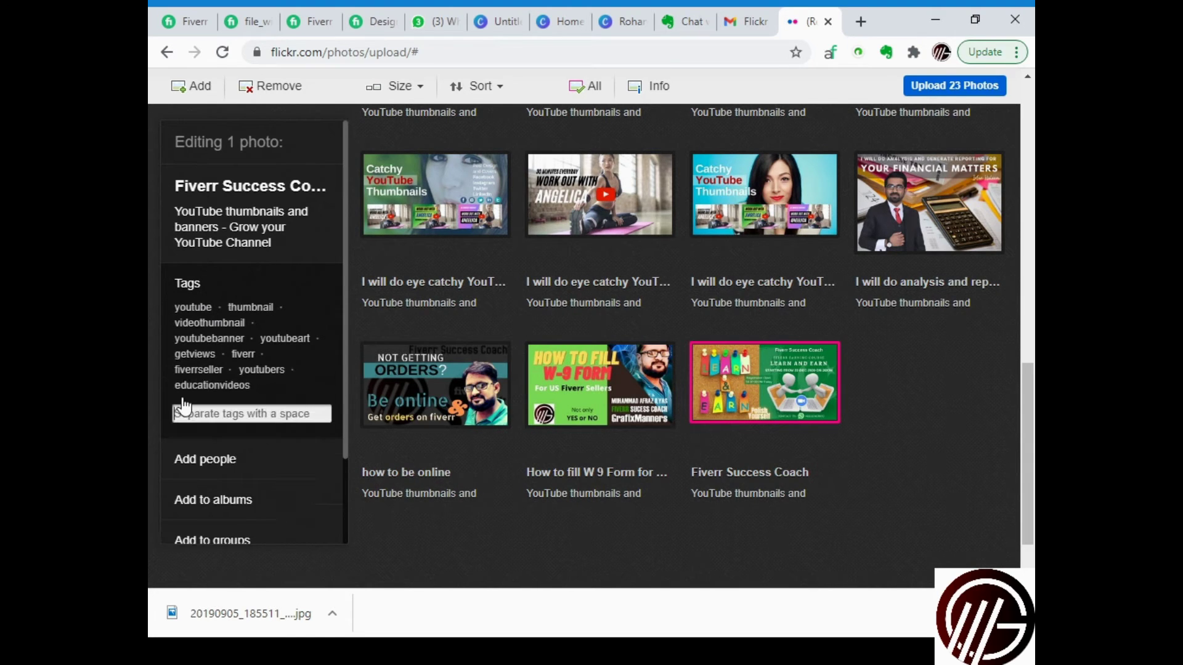
type("educationchennalvideo")
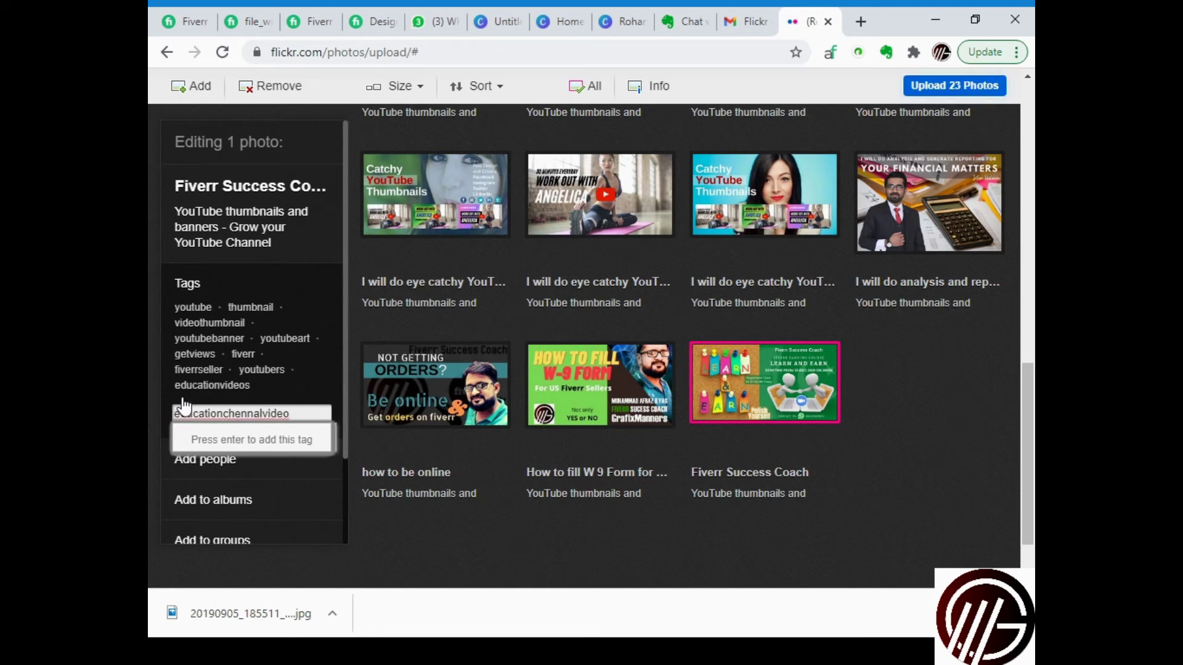
key("Return")
type("e")
type("nail")
key("Return")
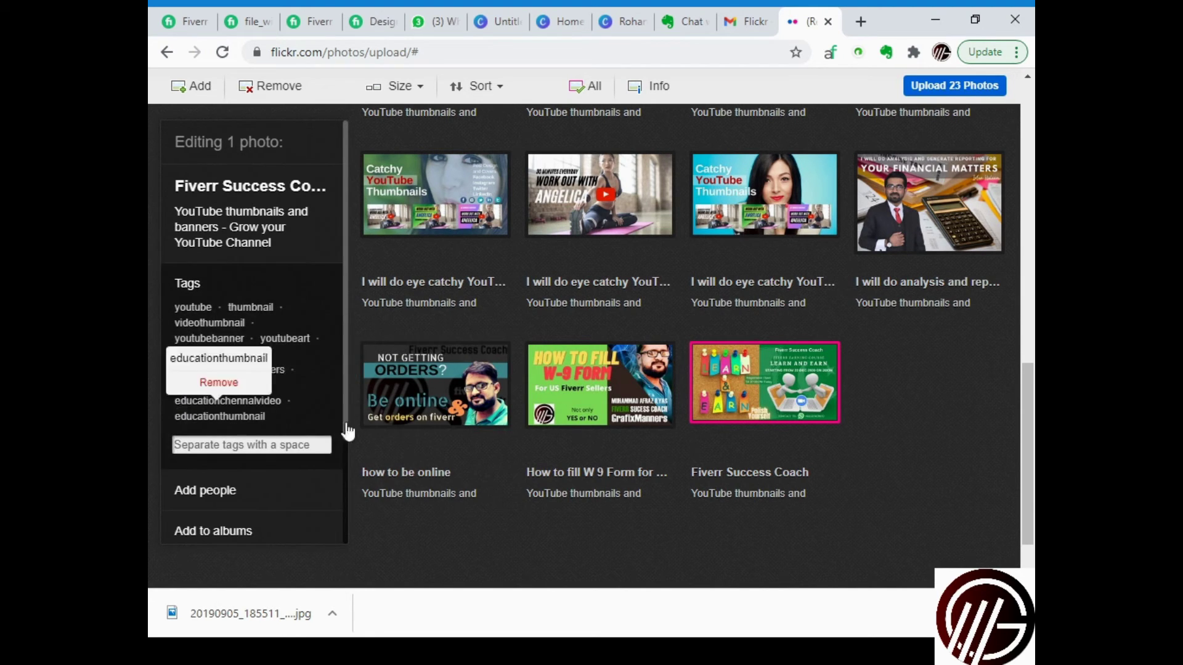
left_click(251, 443)
key("Return")
scroll(877, 290, "up", 5)
Upload the 23 photos as public, glancing at WhatsApp Web while publishing completes.
left_click(910, 102)
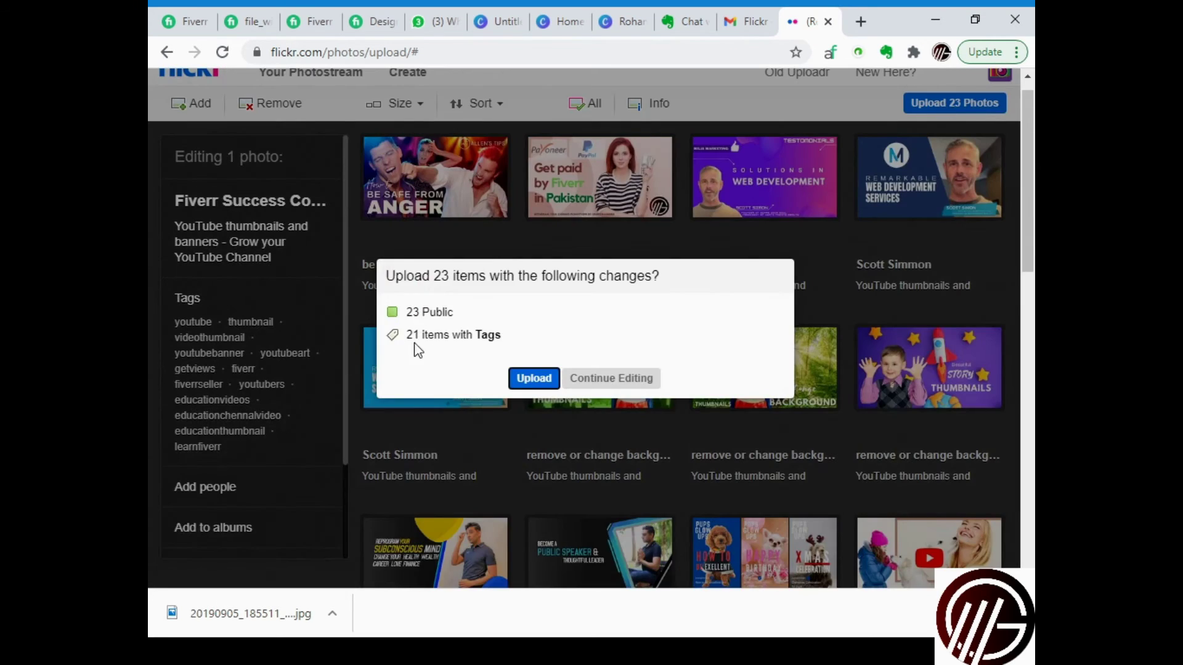
left_click(514, 381)
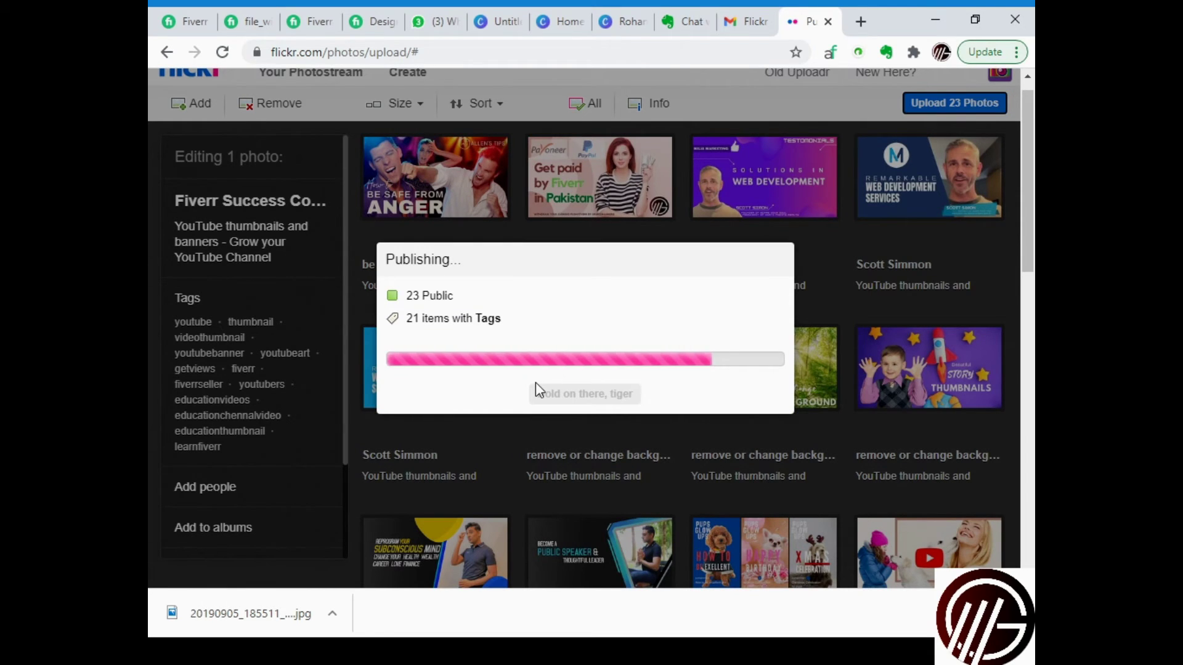
left_click(439, 20)
left_click(796, 20)
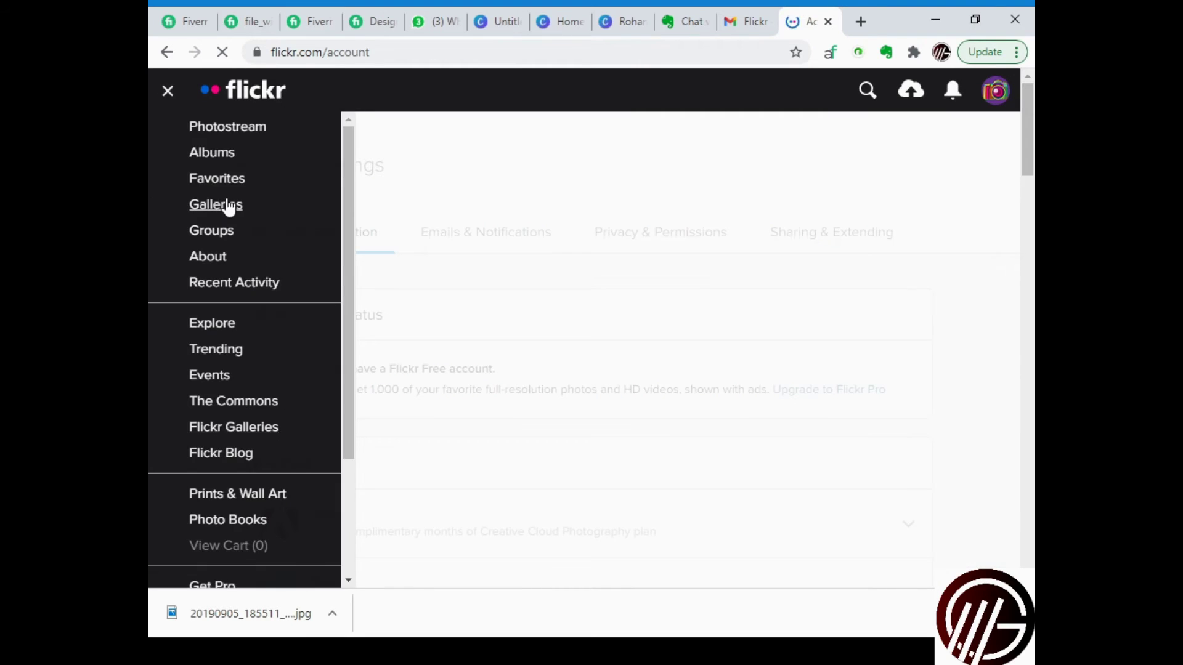
Check the YouTube Thumbnails gallery twice, dismissing the empty Faves picker, then return to Galleries.
left_click(211, 203)
scroll(275, 335, "down", 2)
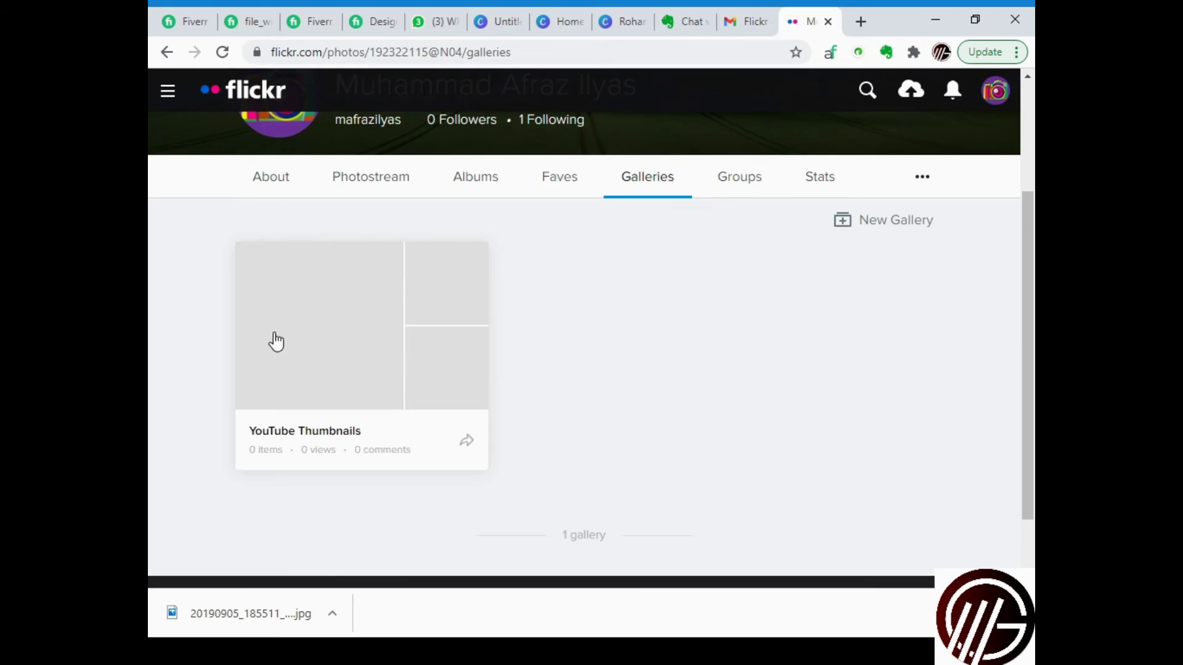
left_click(295, 335)
scroll(591, 414, "down", 3)
left_click(585, 418)
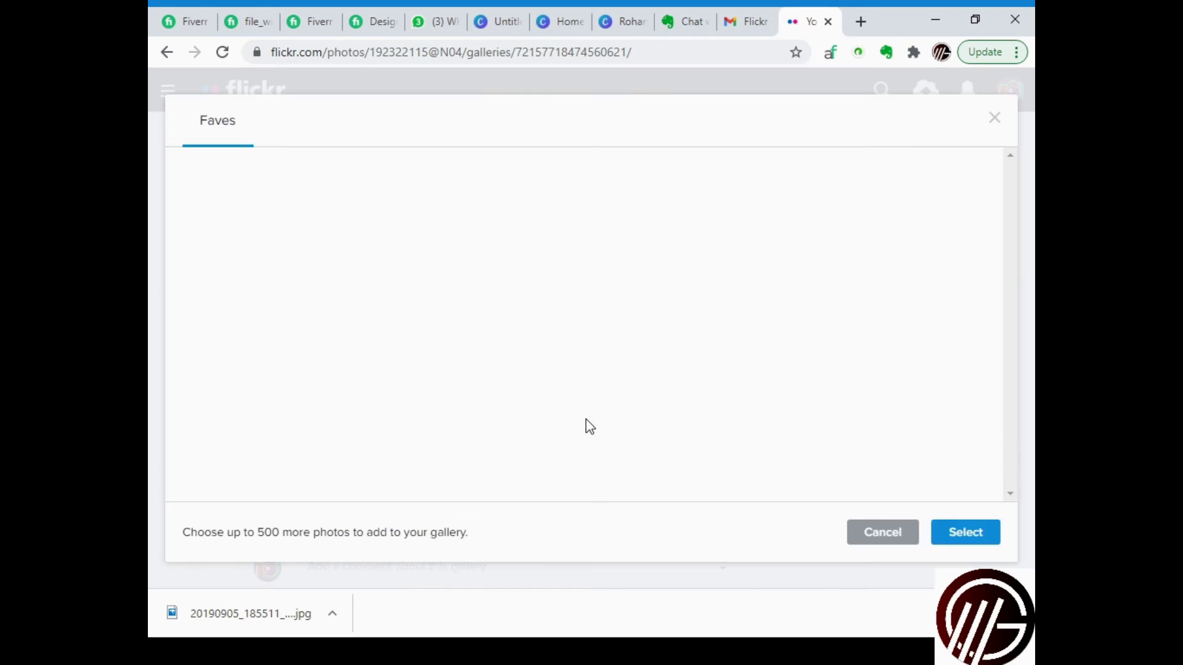
left_click(1029, 125)
scroll(563, 436, "down", 1)
scroll(555, 436, "up", 4)
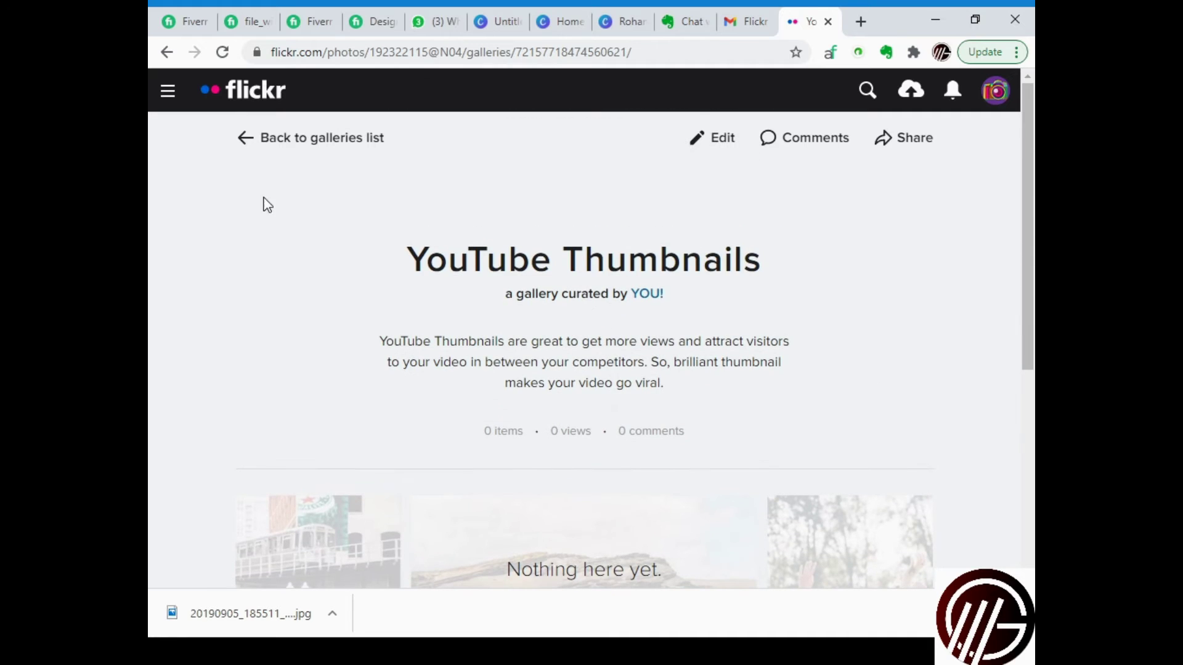
left_click(246, 139)
scroll(565, 416, "down", 2)
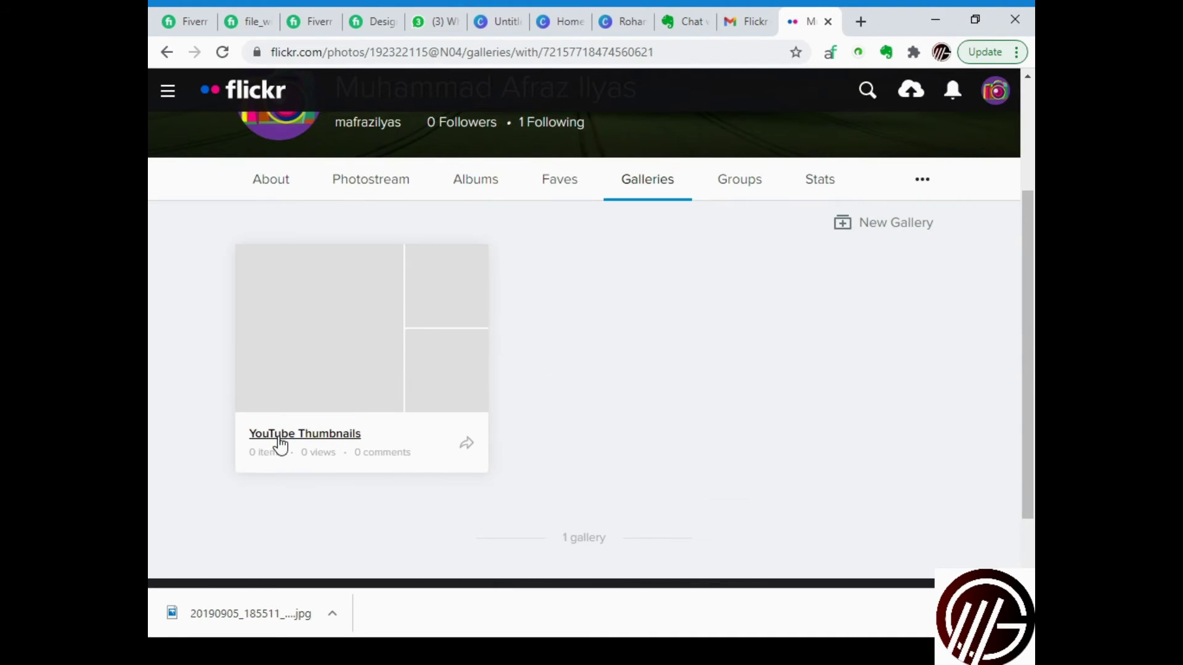
scroll(281, 445, "up", 1)
scroll(506, 309, "down", 1)
left_click(356, 390)
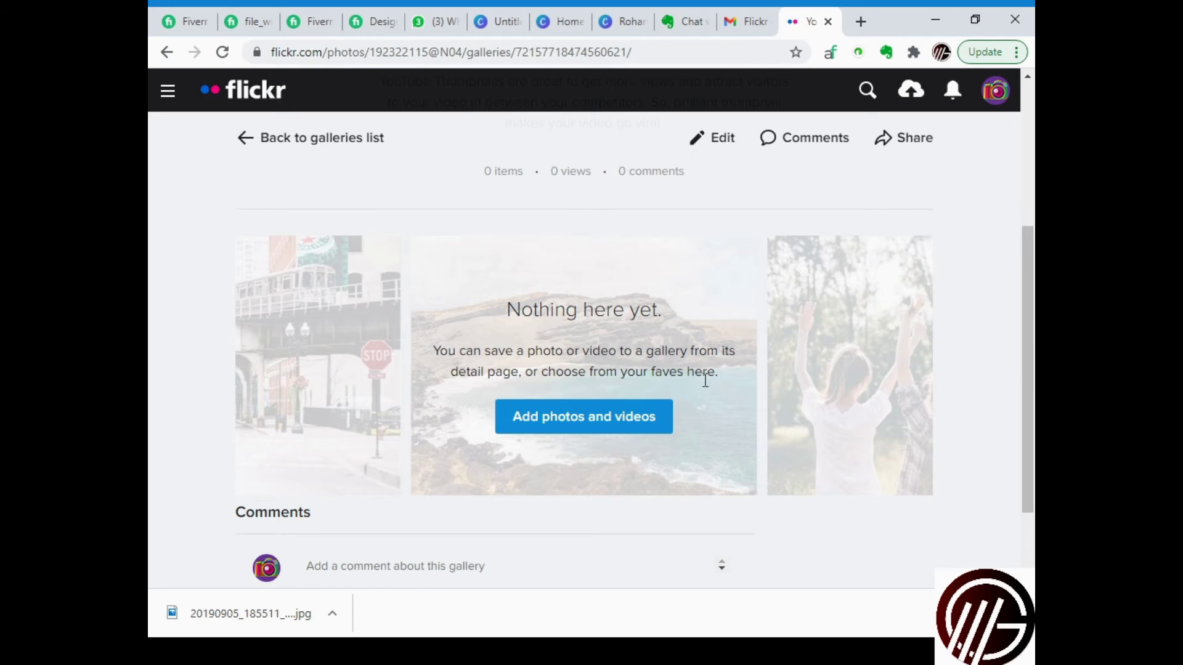
left_click(245, 138)
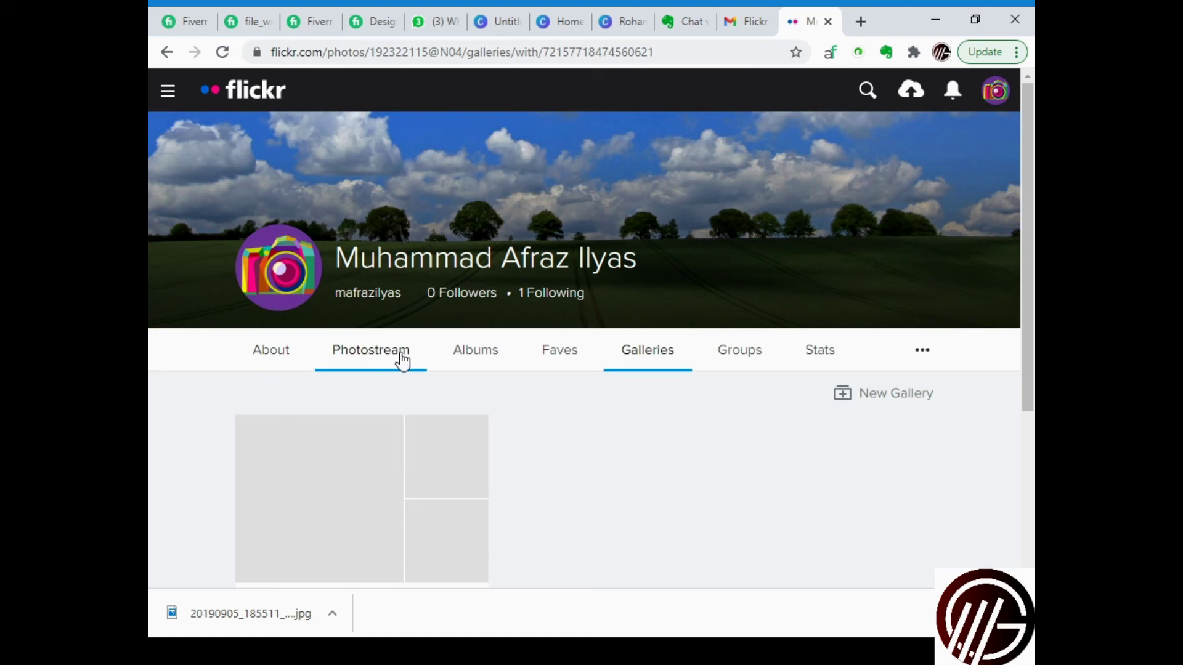
From the photostream, add the be safe from anger photo to a new described 'YouTube Thumbnails' album.
left_click(392, 358)
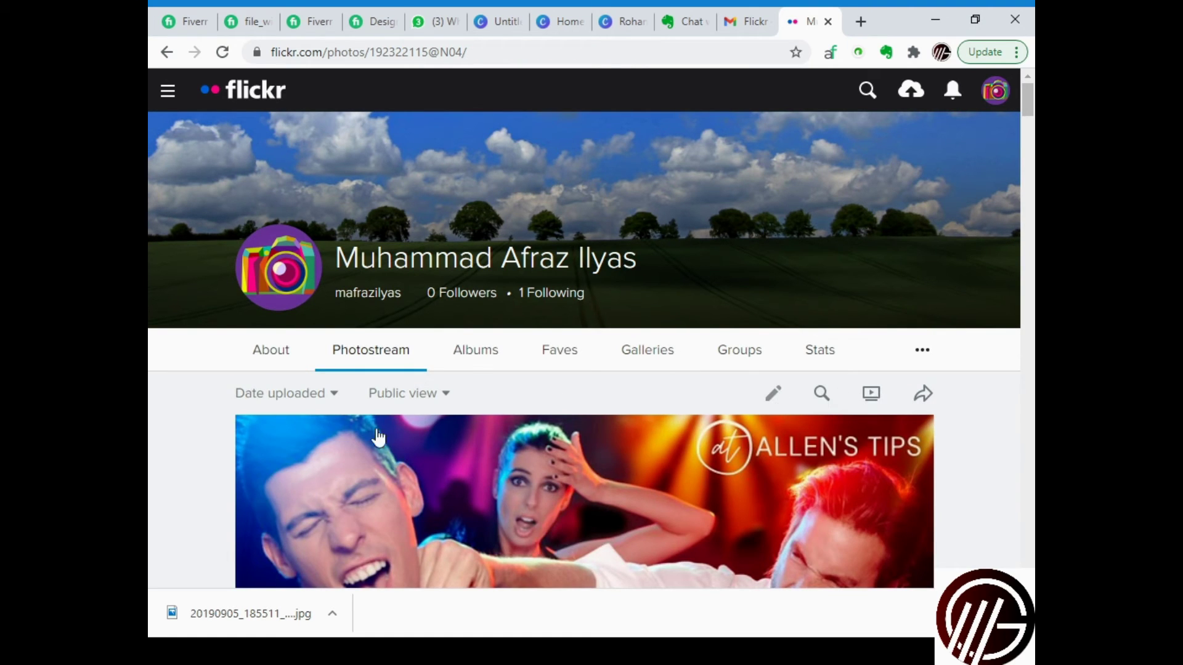
left_click(445, 393)
left_click(334, 393)
scroll(588, 557, "down", 4)
left_click(919, 447)
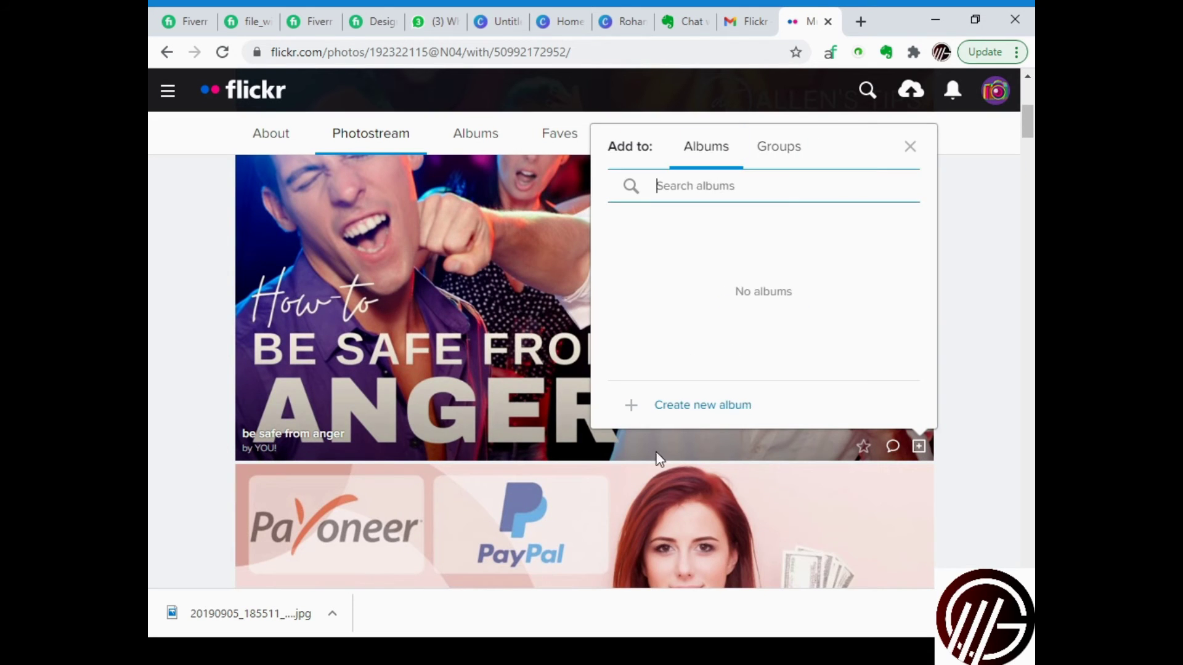
left_click(703, 405)
type("YouTube Thumbnails")
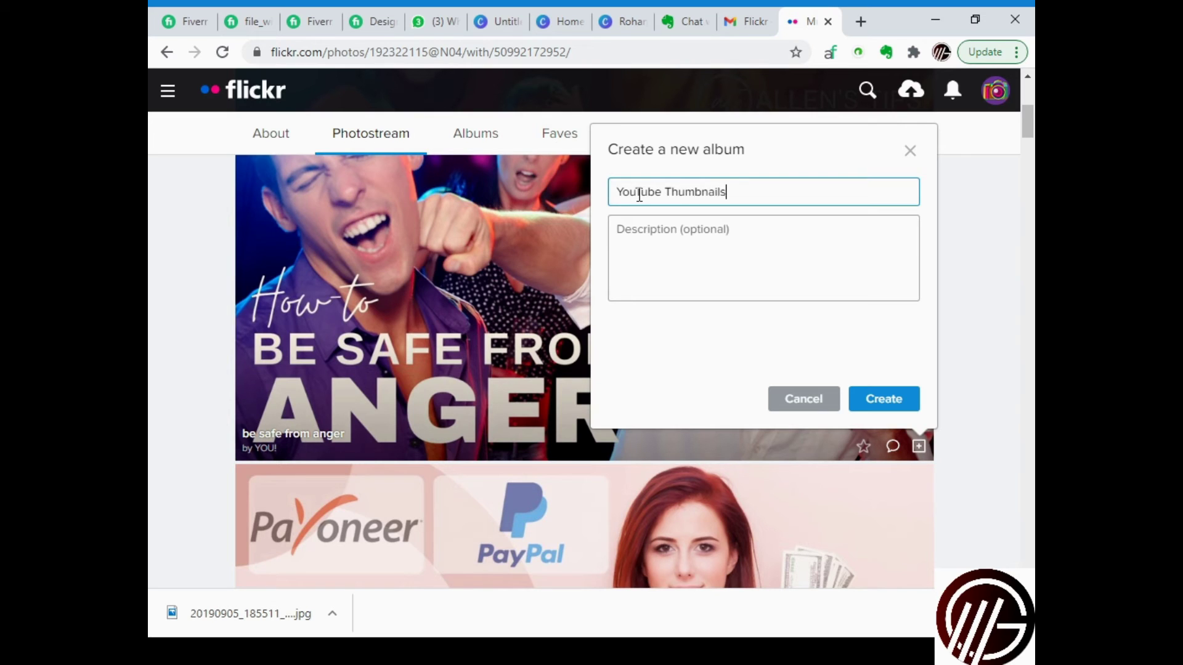
left_click(632, 233)
type("Video Thumbnails is something attracts visitors to that")
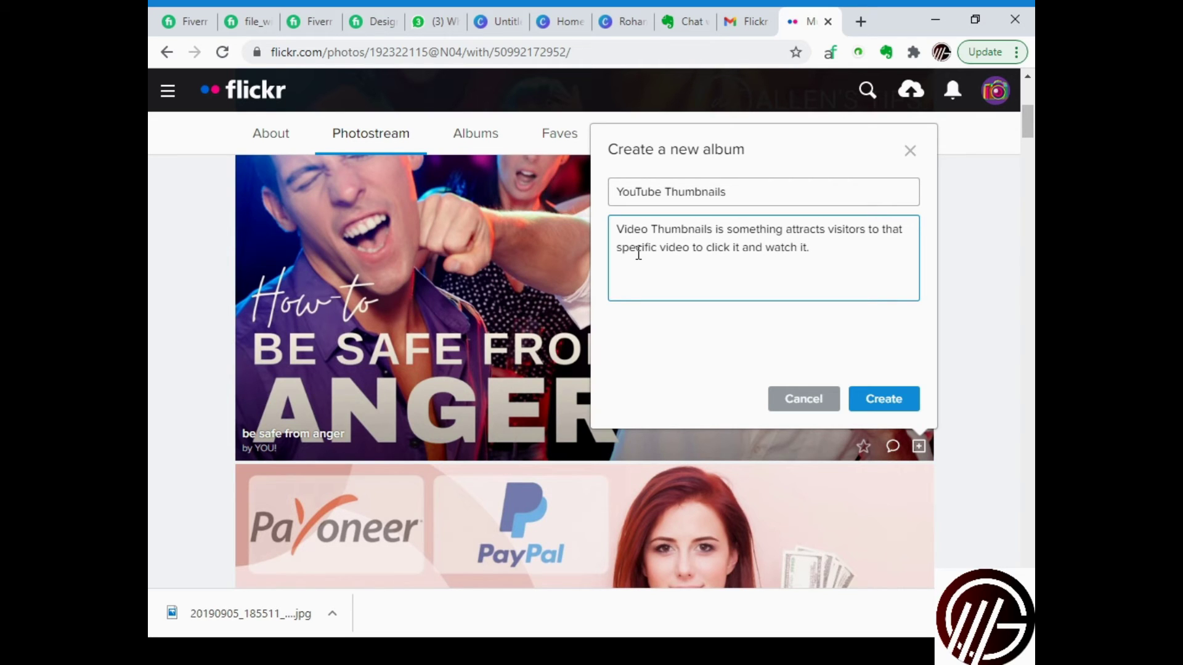
left_click(874, 404)
Add the Payoneer, Web Development and Story Thumbnails photos to YouTube Thumbnails.
left_click(918, 447)
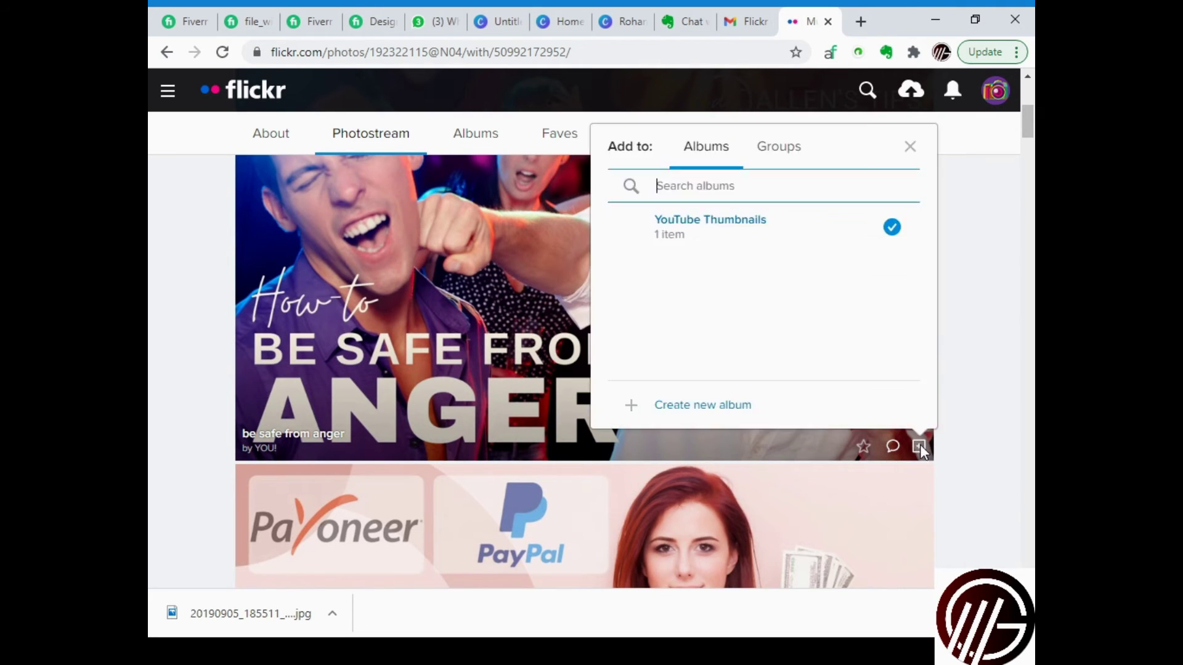
scroll(841, 231, "down", 4)
left_click(919, 495)
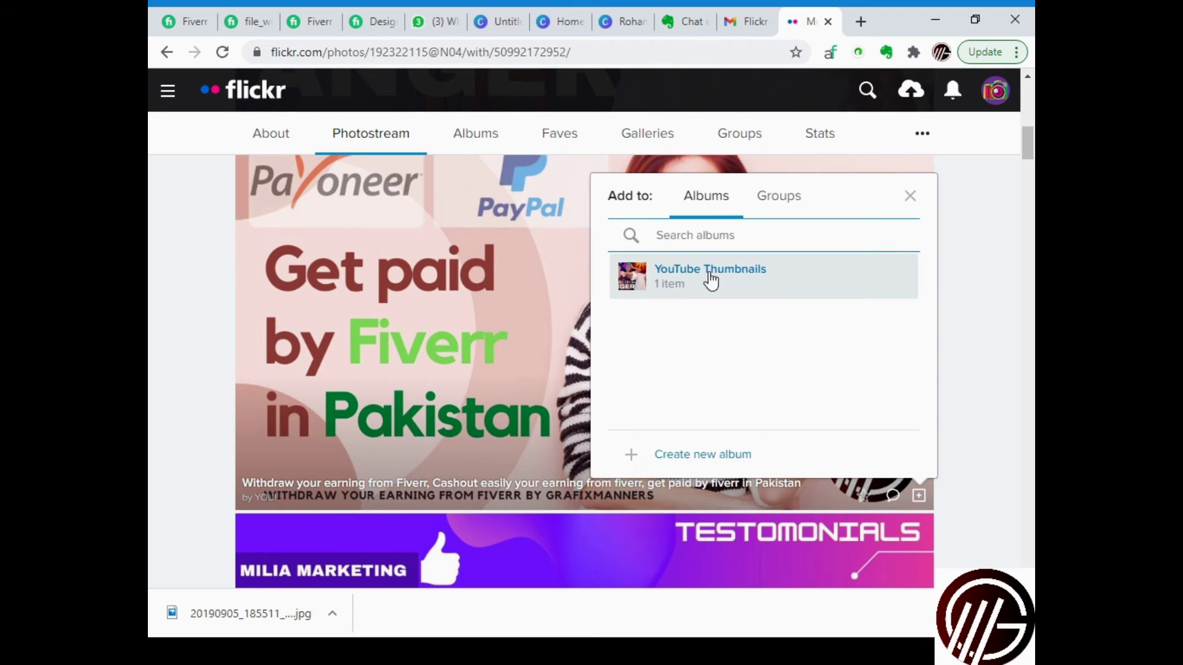
left_click(708, 277)
scroll(887, 398, "down", 5)
left_click(919, 372)
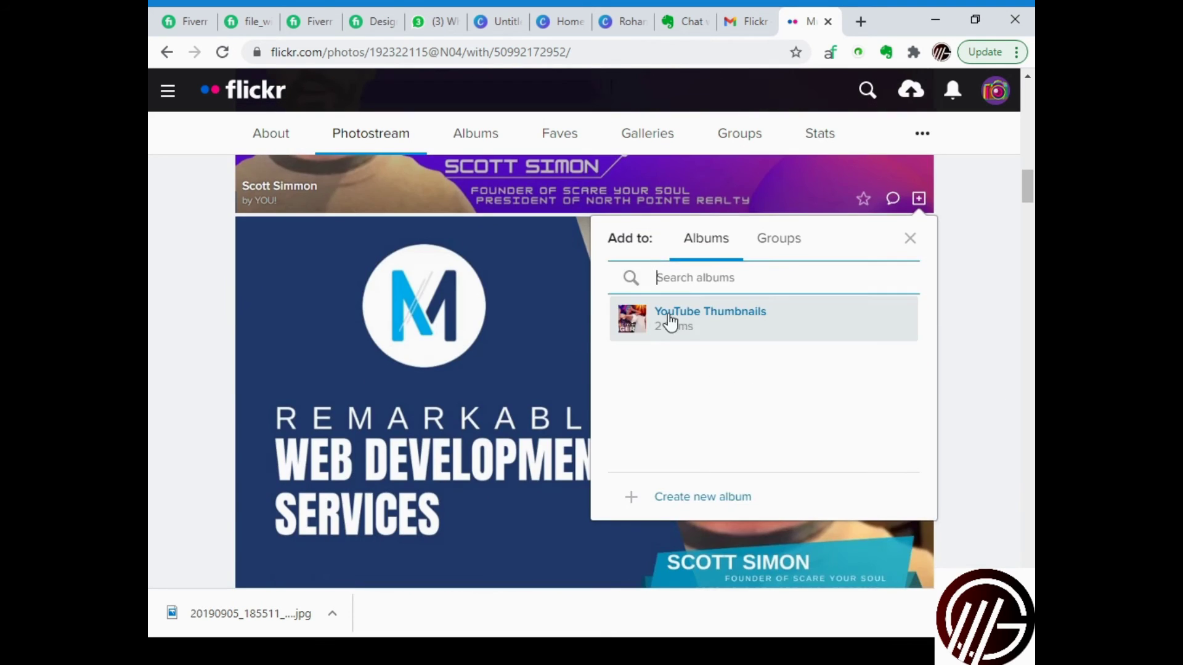
left_click(679, 325)
scroll(950, 391, "down", 3)
scroll(951, 390, "down", 3)
left_click(919, 432)
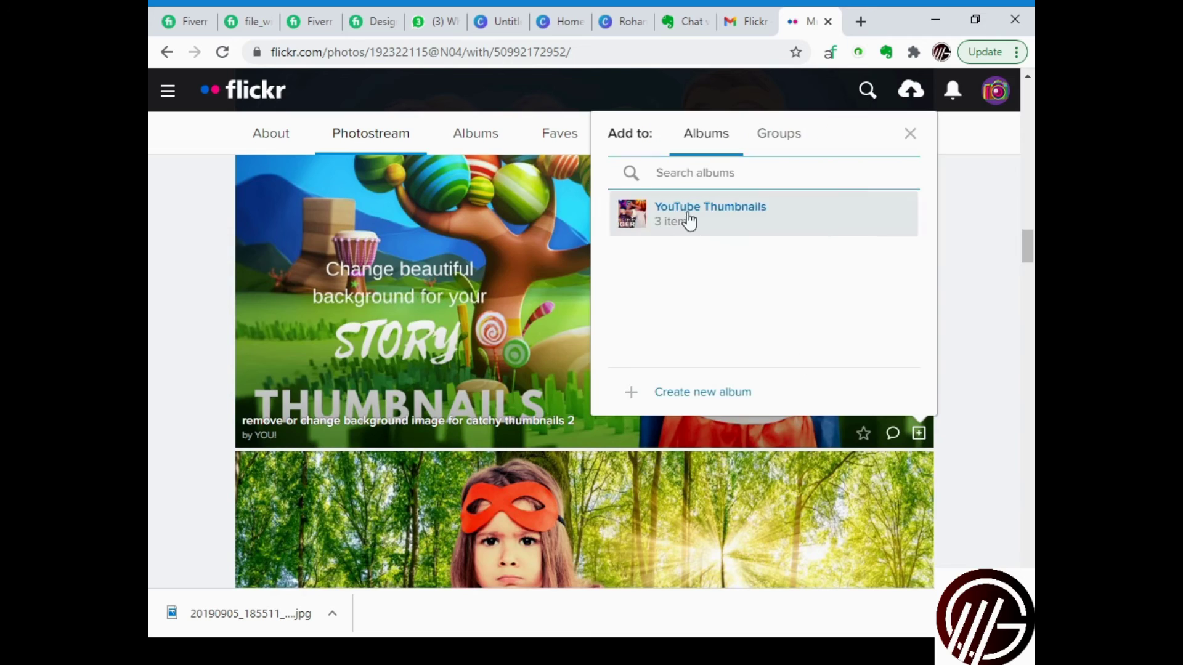
left_click(687, 220)
scroll(919, 407, "down", 3)
Add three more photostream photos and the Learn & Earn photo to YouTube Thumbnails.
left_click(920, 396)
left_click(832, 176)
scroll(962, 397, "down", 3)
left_click(920, 531)
left_click(676, 314)
scroll(867, 473, "down", 3)
scroll(867, 473, "down", 5)
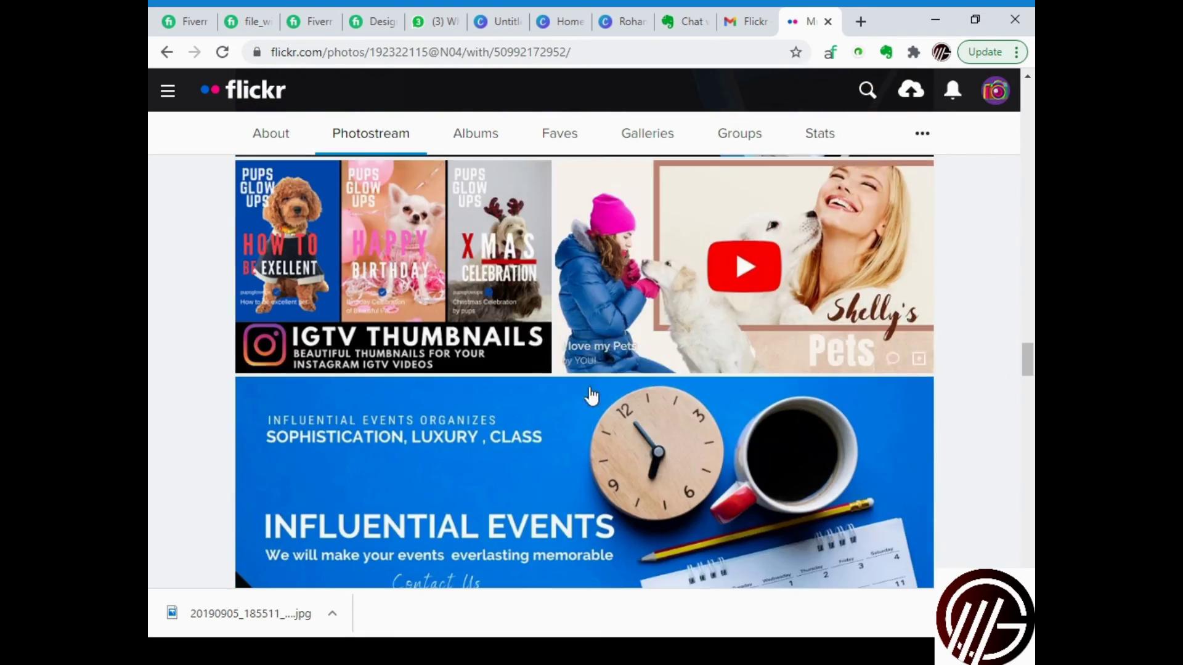
scroll(871, 401, "down", 5)
scroll(956, 513, "down", 5)
scroll(919, 423, "down", 3)
left_click(919, 423)
left_click(711, 193)
scroll(850, 528, "down", 3)
scroll(851, 517, "down", 5)
scroll(834, 457, "down", 5)
scroll(835, 456, "down", 5)
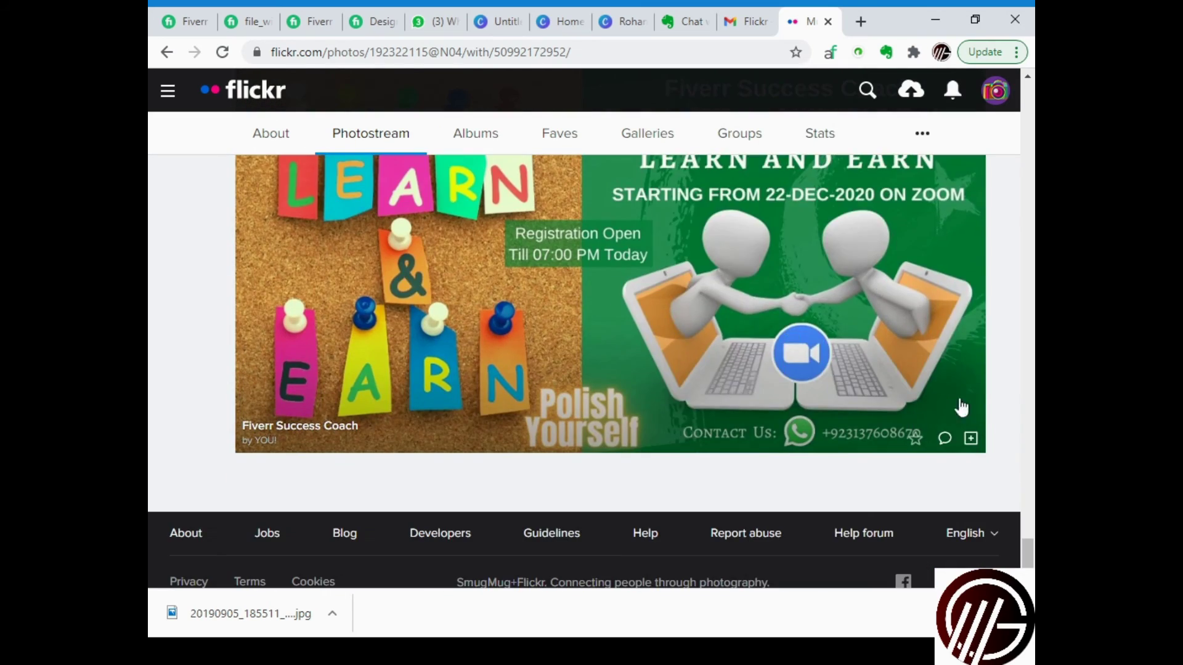
left_click(969, 436)
left_click(879, 212)
scroll(996, 394, "down", 5)
scroll(995, 394, "up", 10)
scroll(672, 148, "up", 3)
Move from Galleries to Albums and Camera Roll, back to Albums, then start a photo book.
left_click(650, 137)
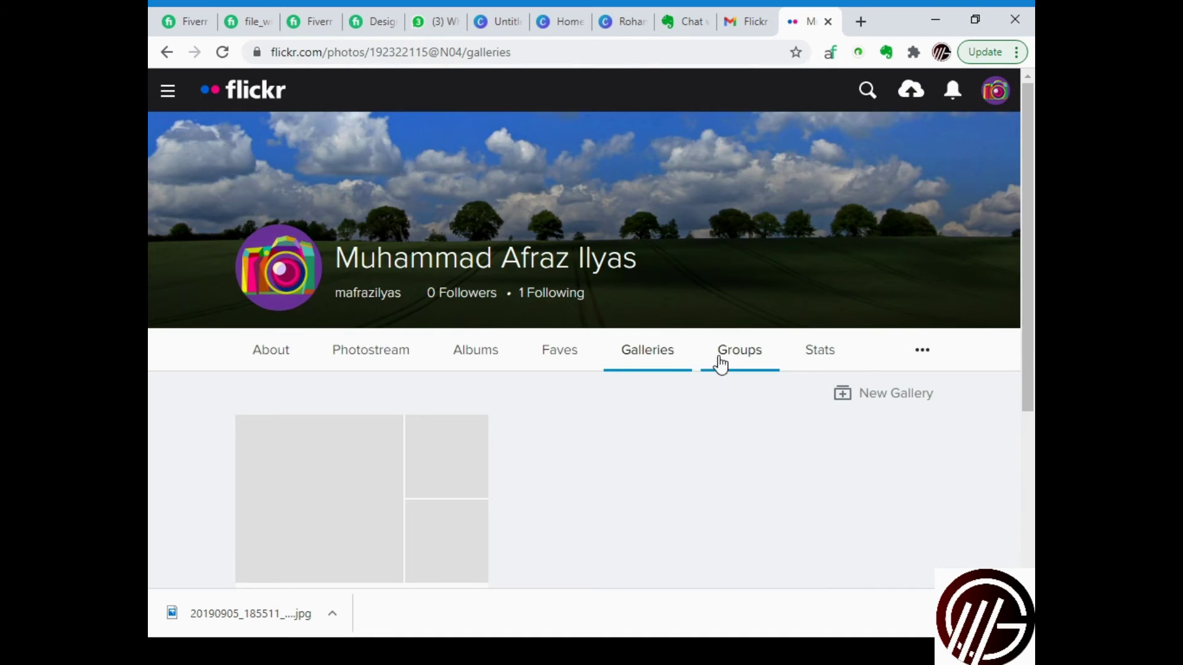
scroll(592, 278, "down", 2)
left_click(478, 181)
scroll(600, 406, "down", 3)
scroll(573, 274, "up", 2)
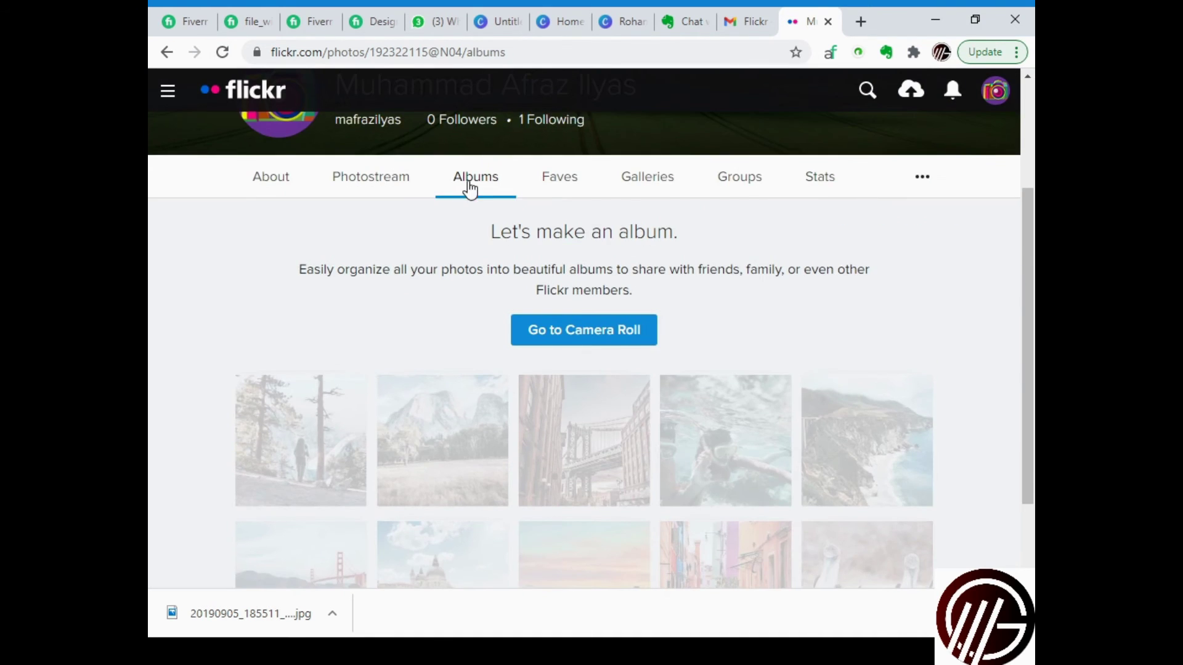
left_click(577, 344)
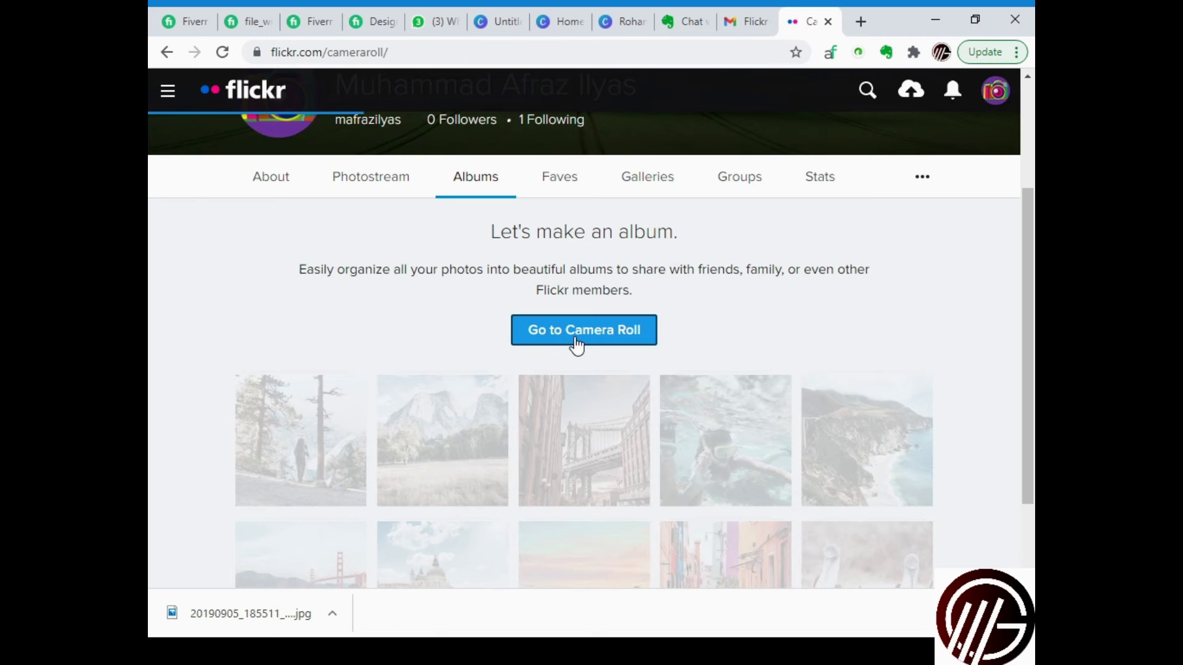
scroll(333, 478, "down", 2)
scroll(494, 511, "down", 5)
scroll(494, 510, "up", 8)
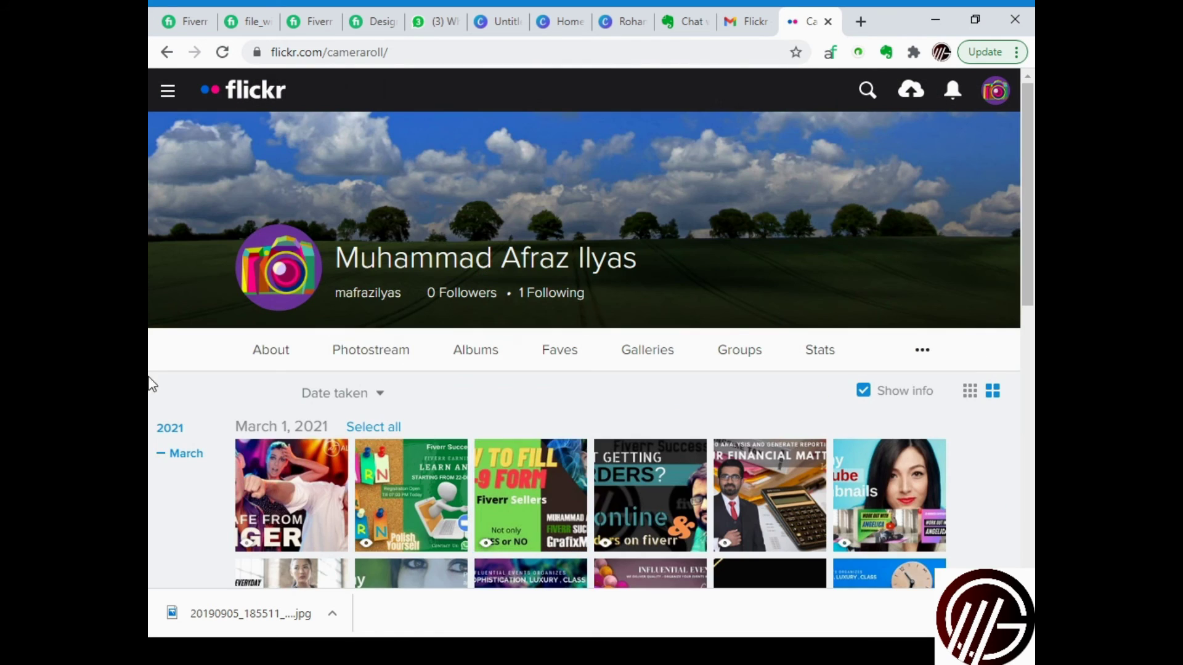
left_click(475, 350)
scroll(352, 407, "down", 3)
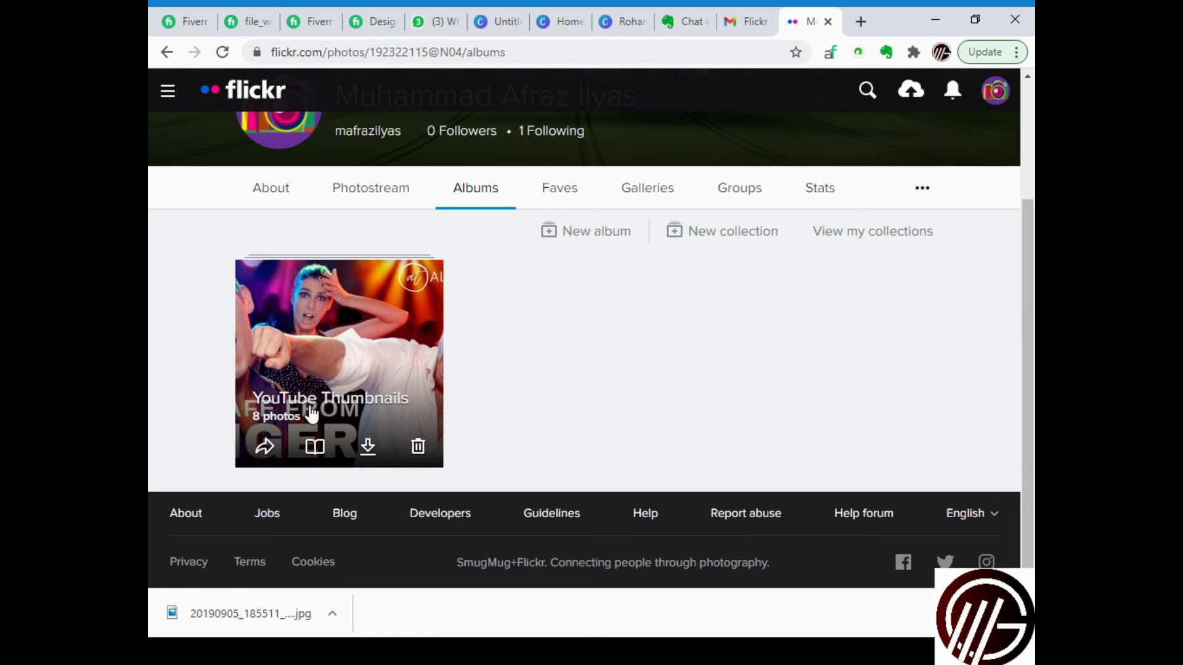
left_click(315, 447)
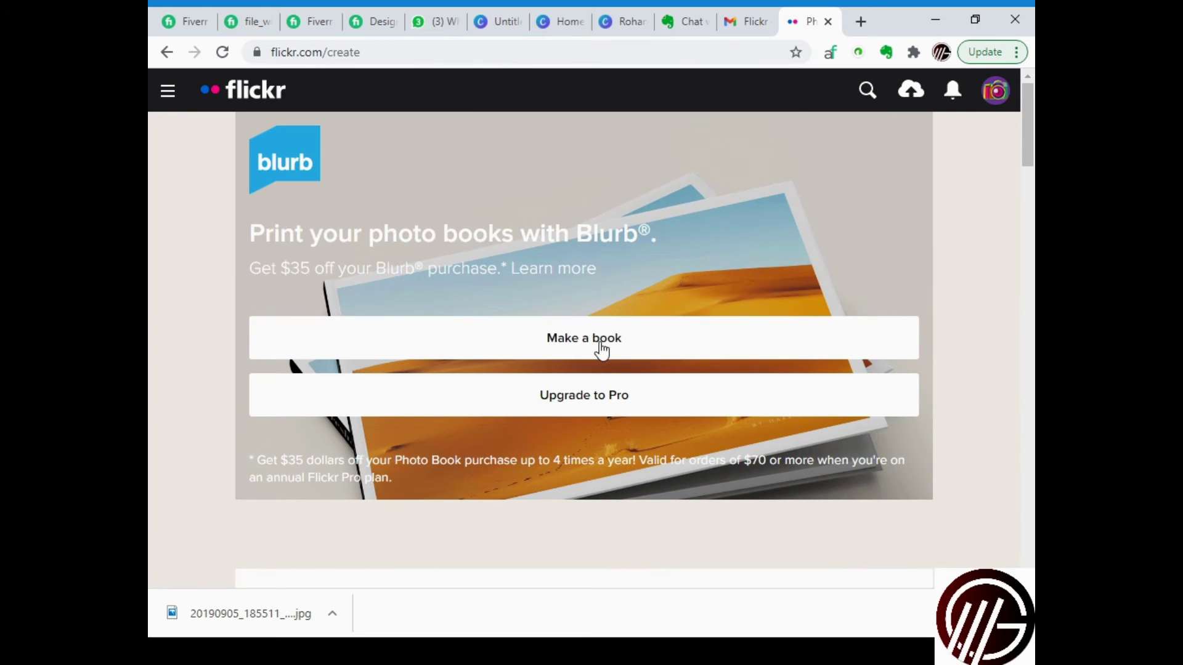
scroll(610, 412, "down", 5)
scroll(647, 397, "up", 5)
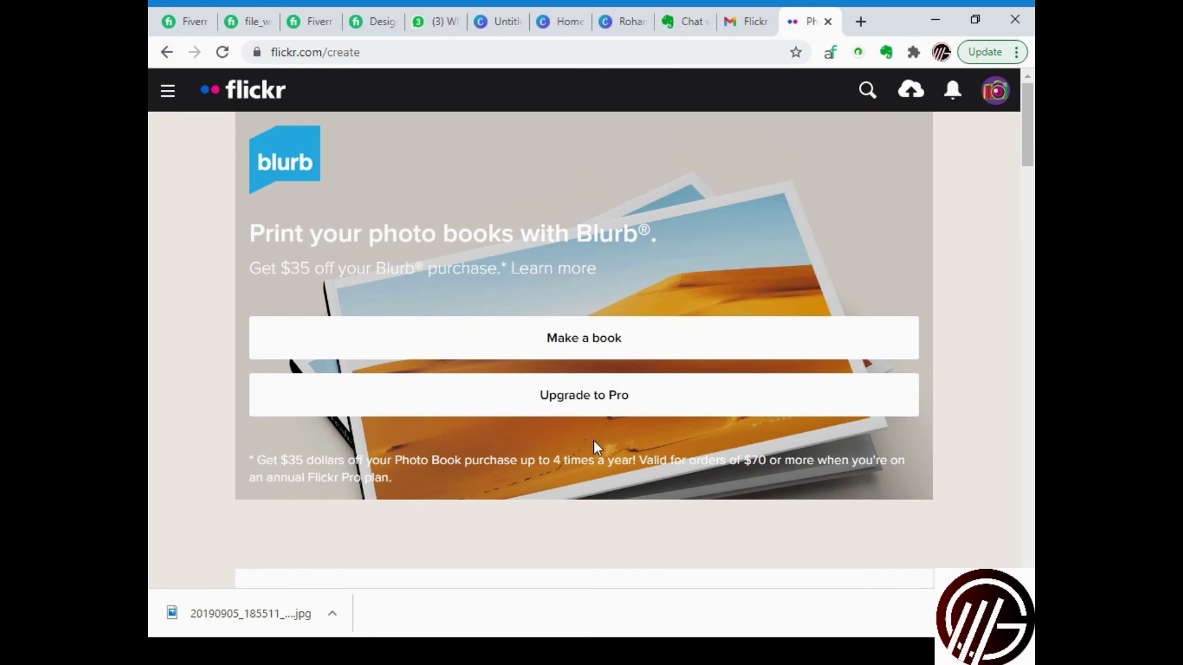
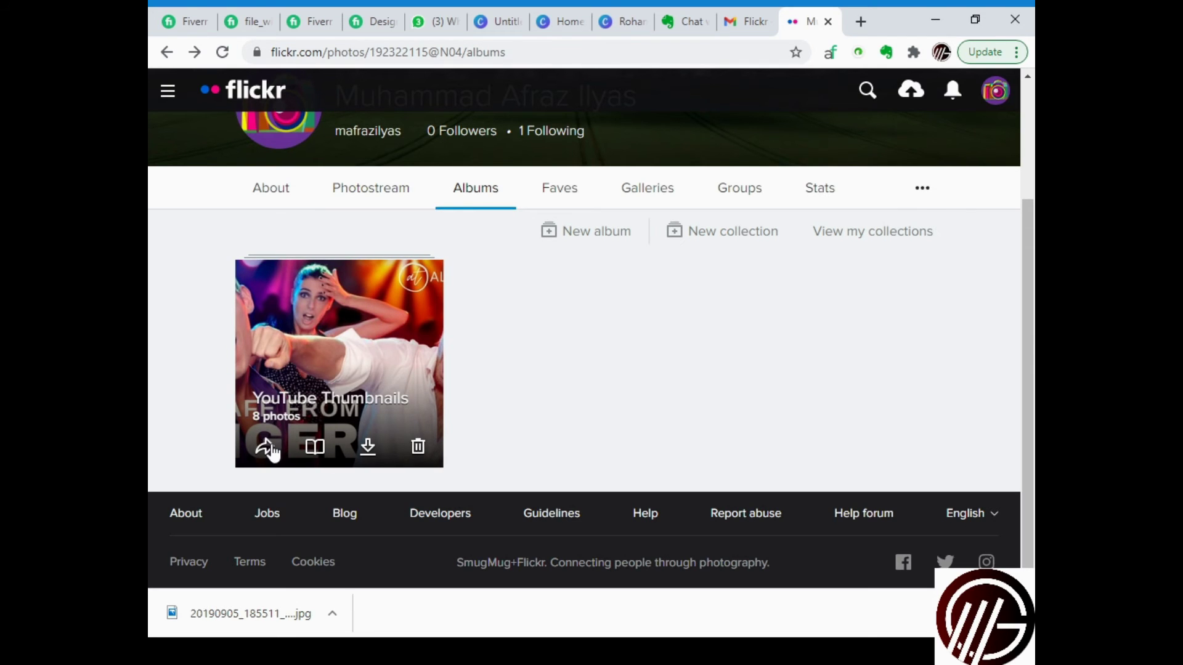
Load the YouTube Thumbnails album's flic.kr short link in a new tab, then return to albums.
left_click(267, 448)
left_click_drag(488, 337, 708, 334)
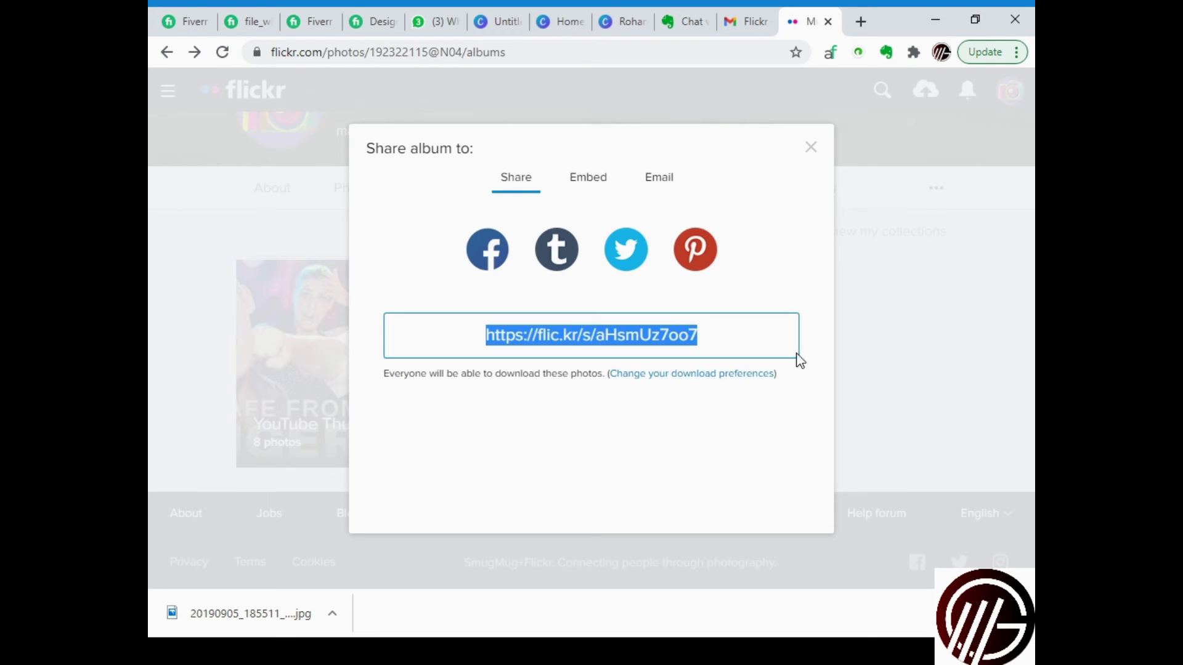
key("ctrl+c")
key("ctrl+t")
key("ctrl+v")
key("Return")
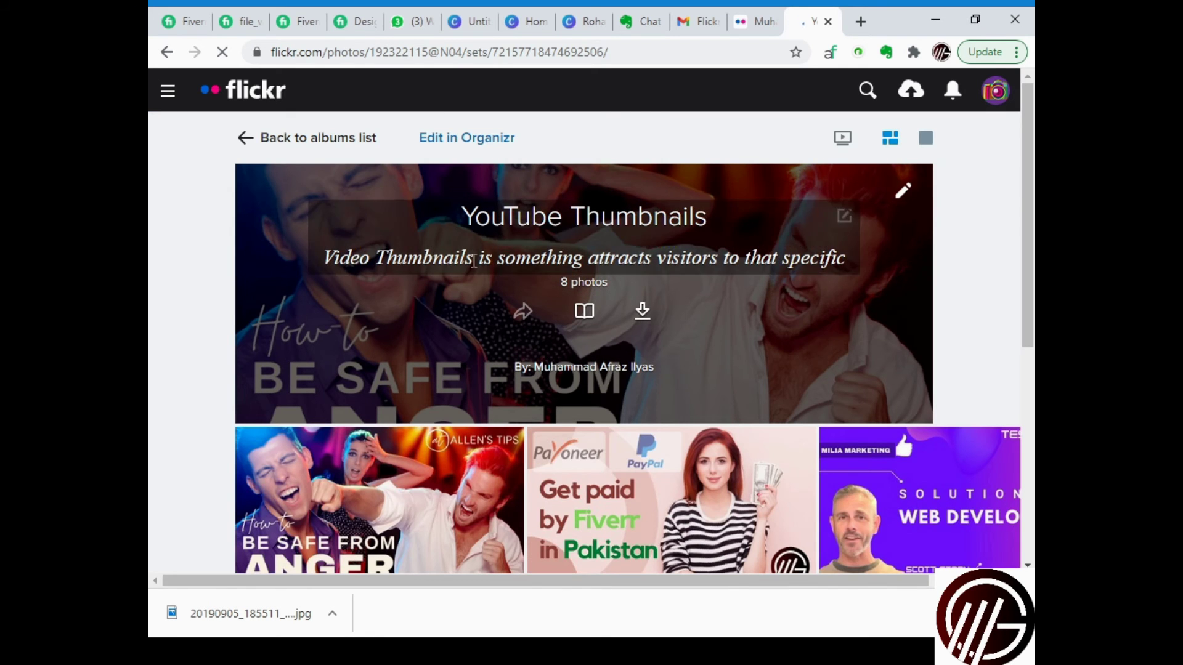
scroll(601, 369, "down", 5)
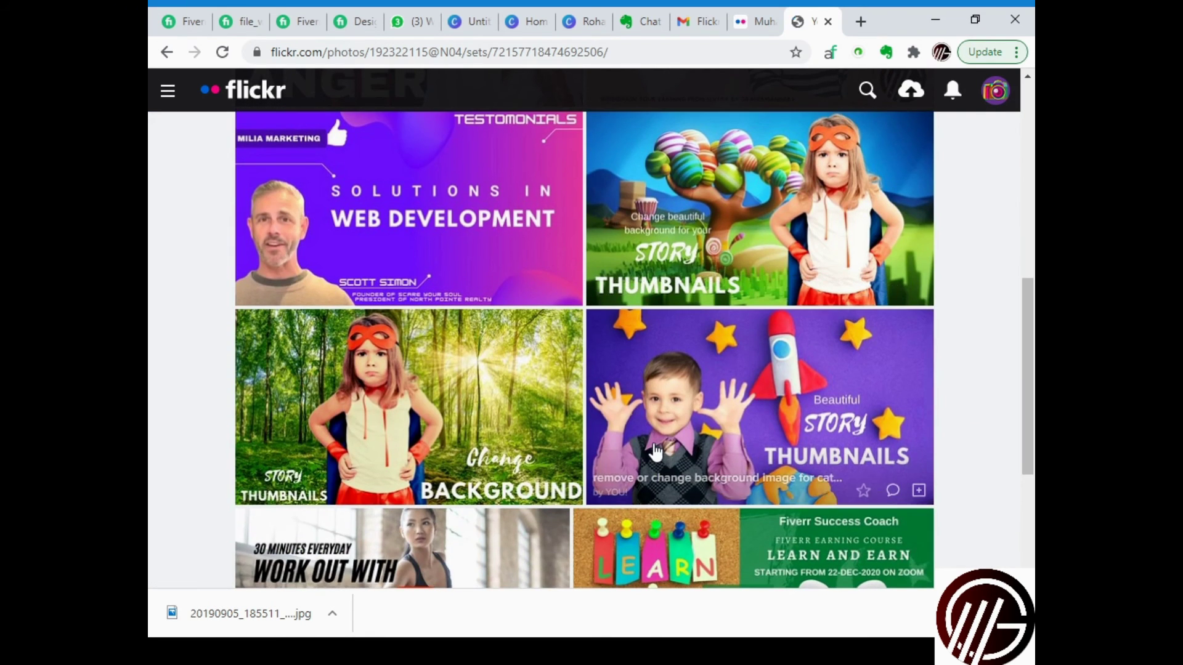
scroll(601, 344, "up", 5)
scroll(600, 345, "down", 10)
scroll(721, 250, "up", 10)
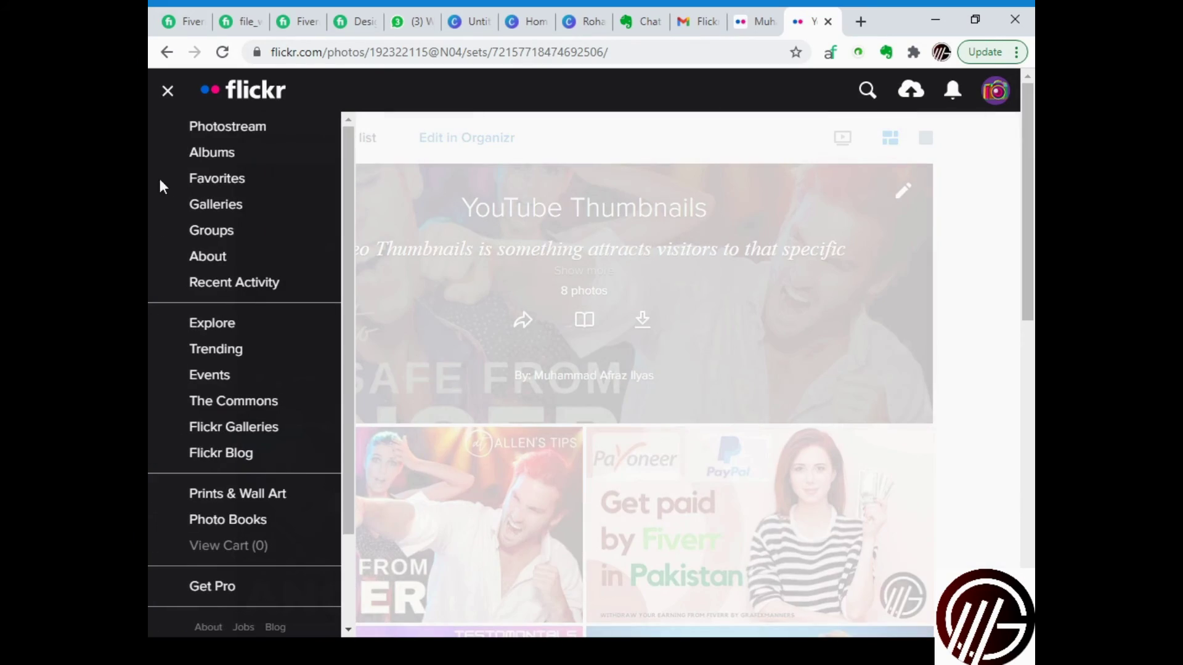
left_click(506, 568)
scroll(977, 367, "down", 5)
scroll(977, 366, "up", 5)
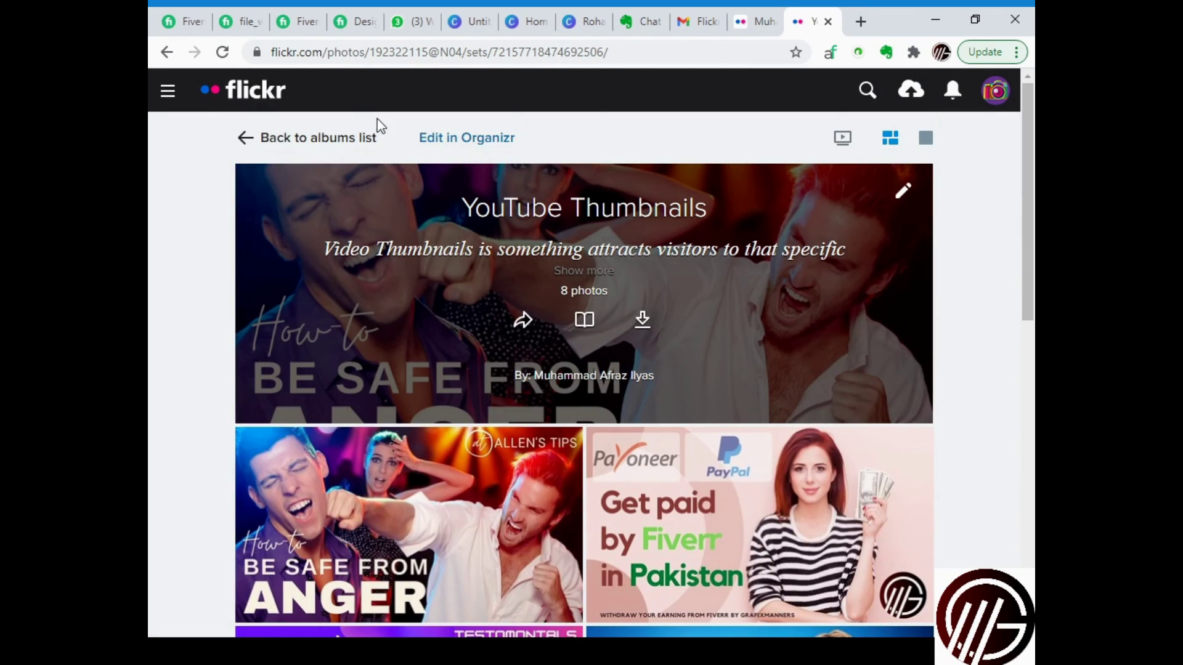
left_click(249, 139)
scroll(591, 352, "down", 2)
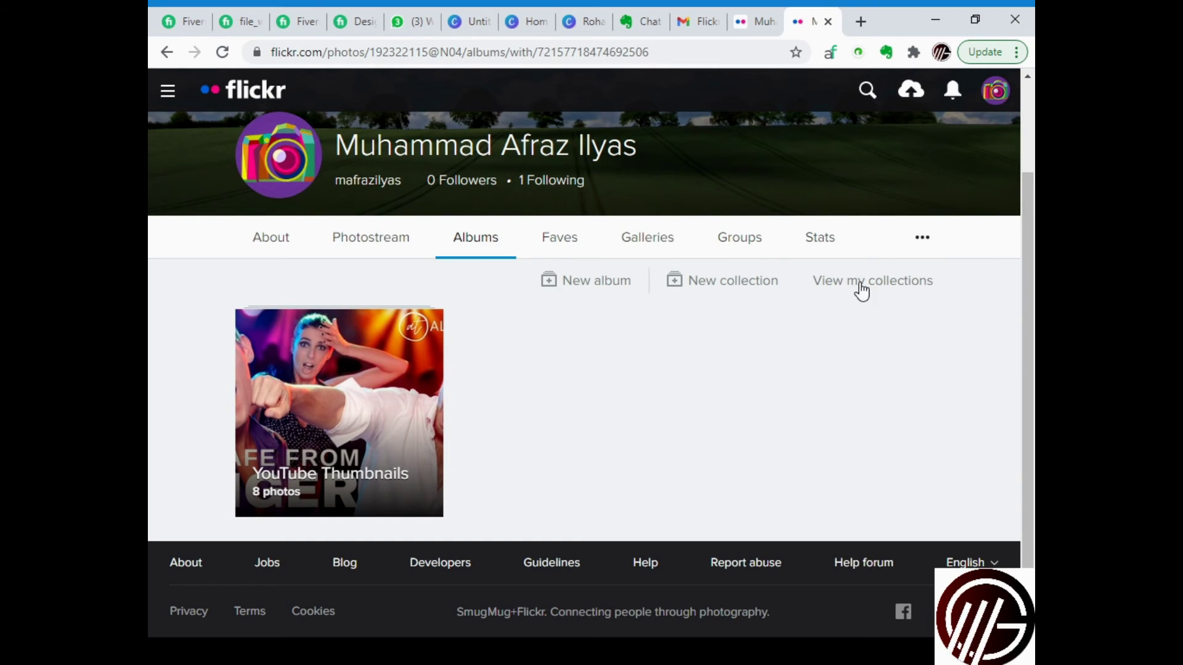
Check the empty YouTube Thumbnails gallery, then start uploading a new profile picture.
left_click(647, 239)
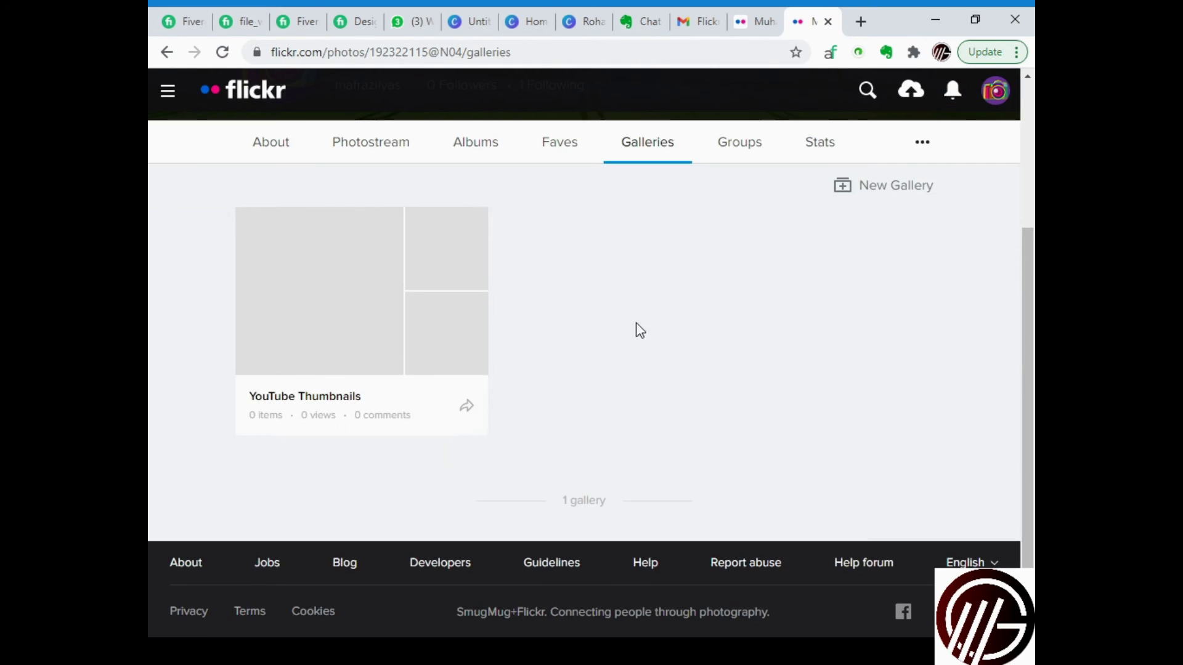
scroll(602, 339, "up", 2)
left_click(362, 475)
left_click(594, 367)
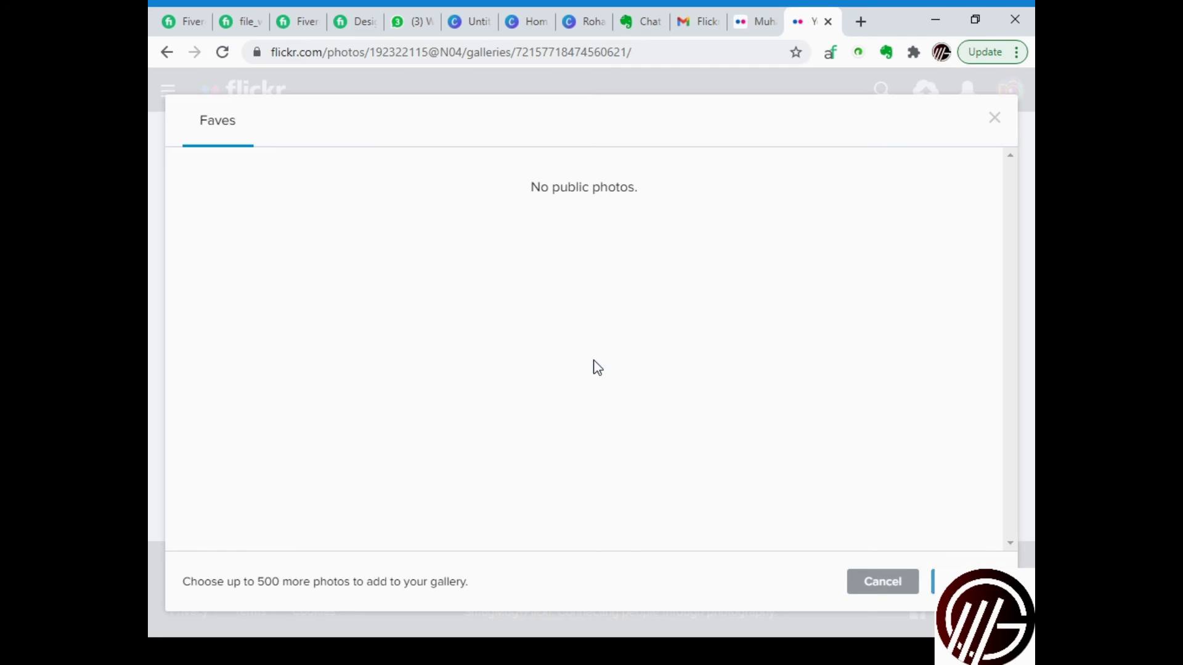
left_click(994, 118)
scroll(572, 438, "up", 3)
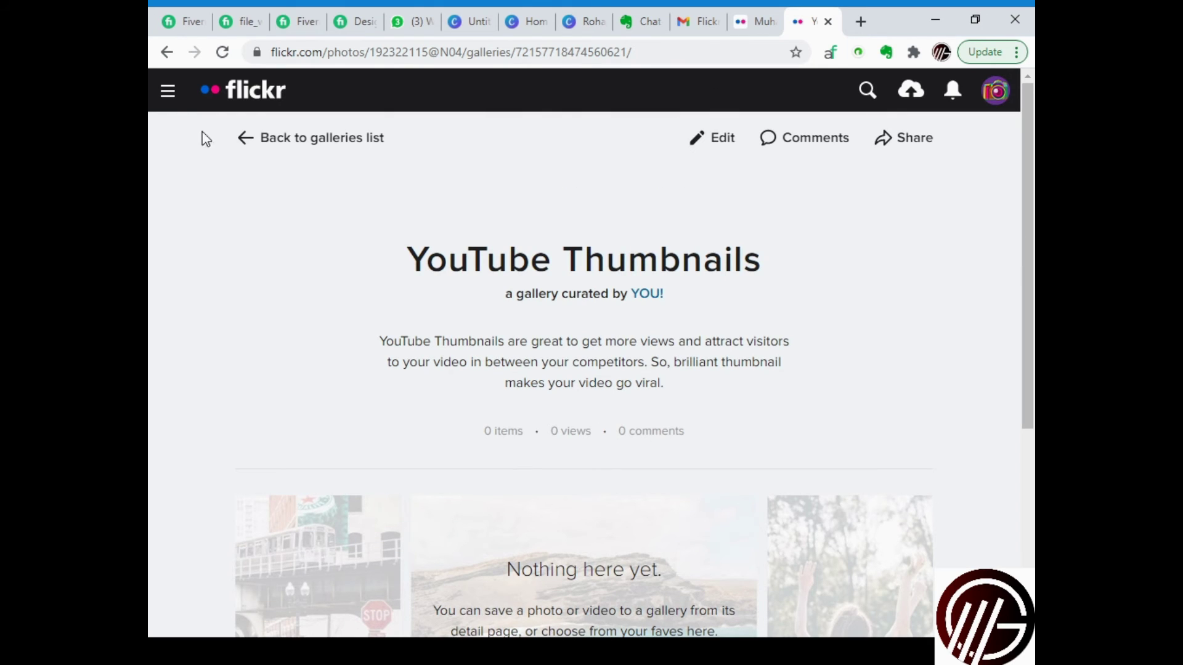
left_click(245, 140)
left_click(279, 271)
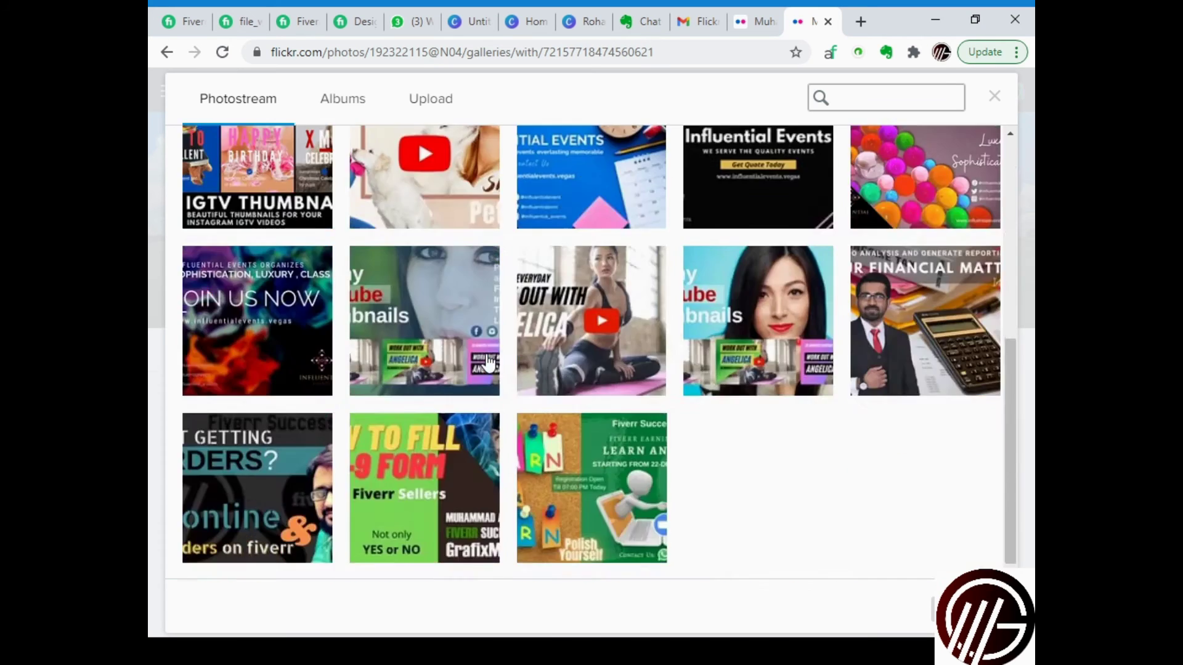
left_click(444, 107)
Upload the logo image, zoom it fully out, and save it as the profile picture.
left_click(709, 394)
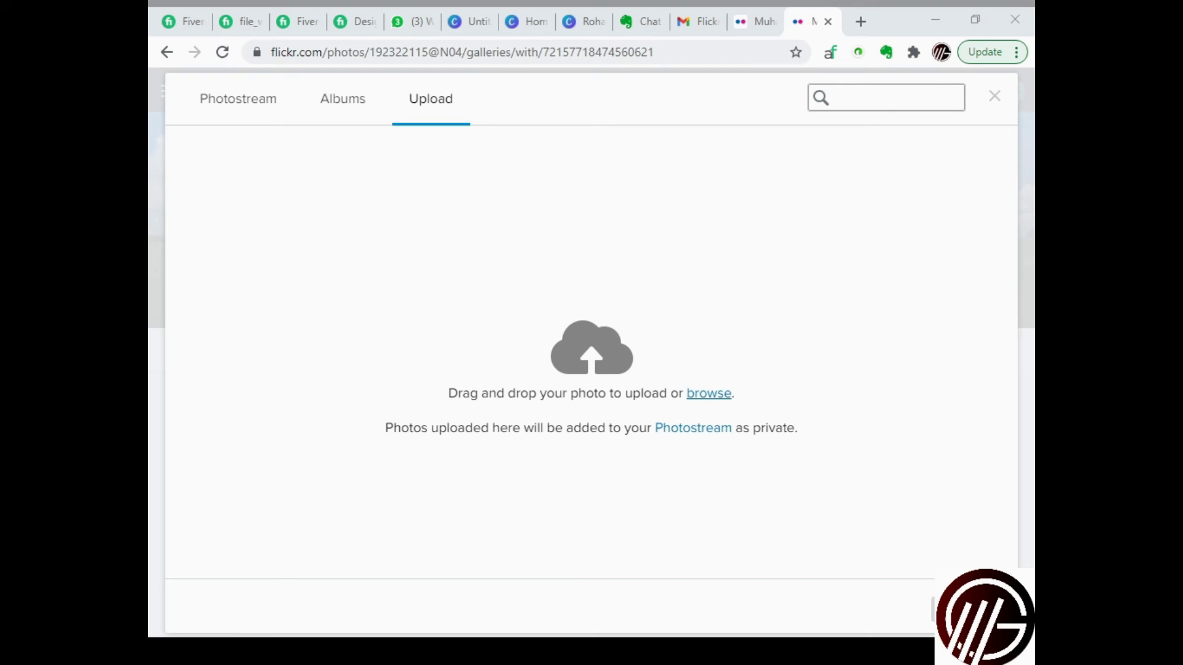
double_click(571, 393)
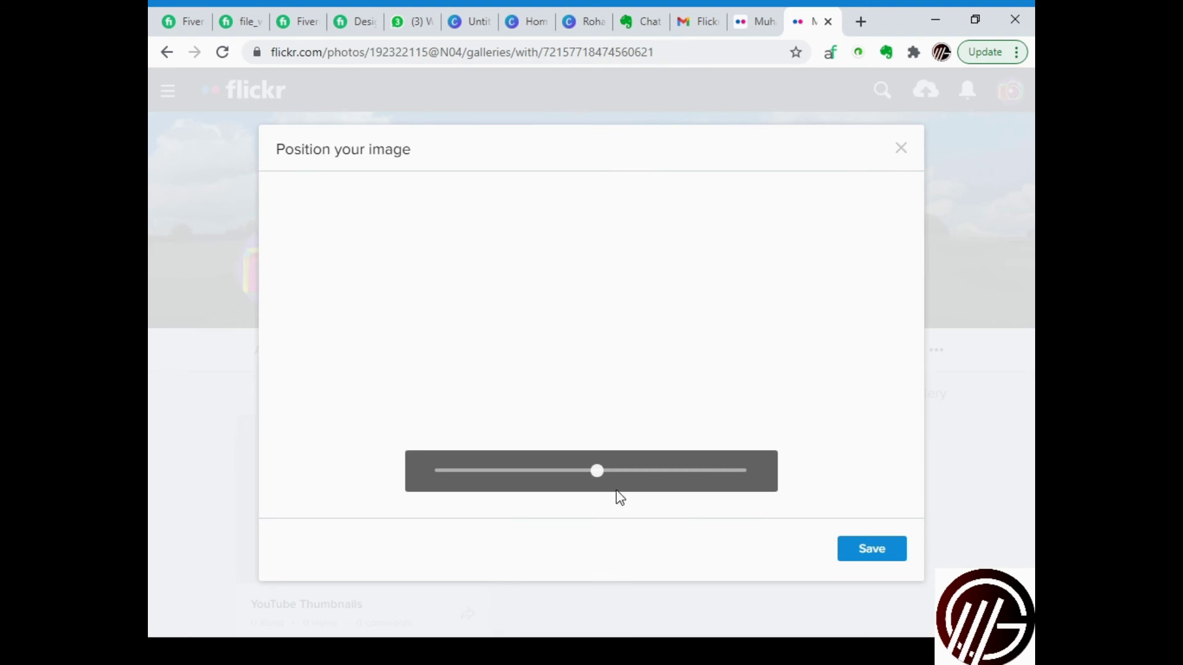
left_click_drag(597, 473, 444, 473)
left_click(872, 549)
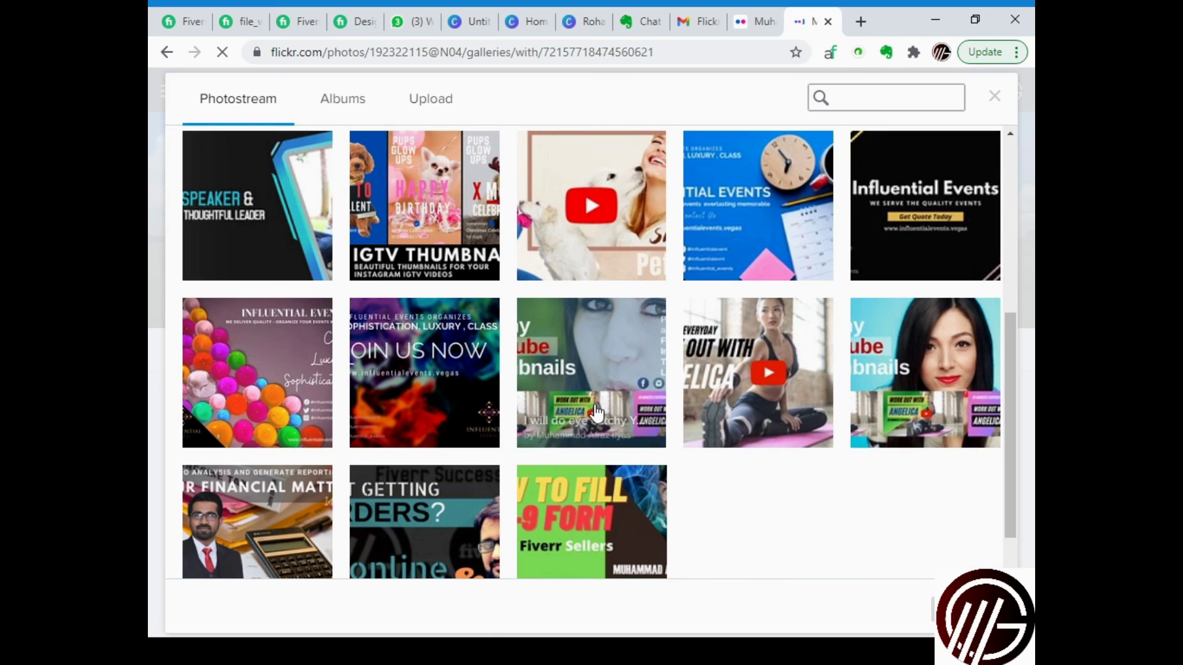
scroll(592, 419, "up", 4)
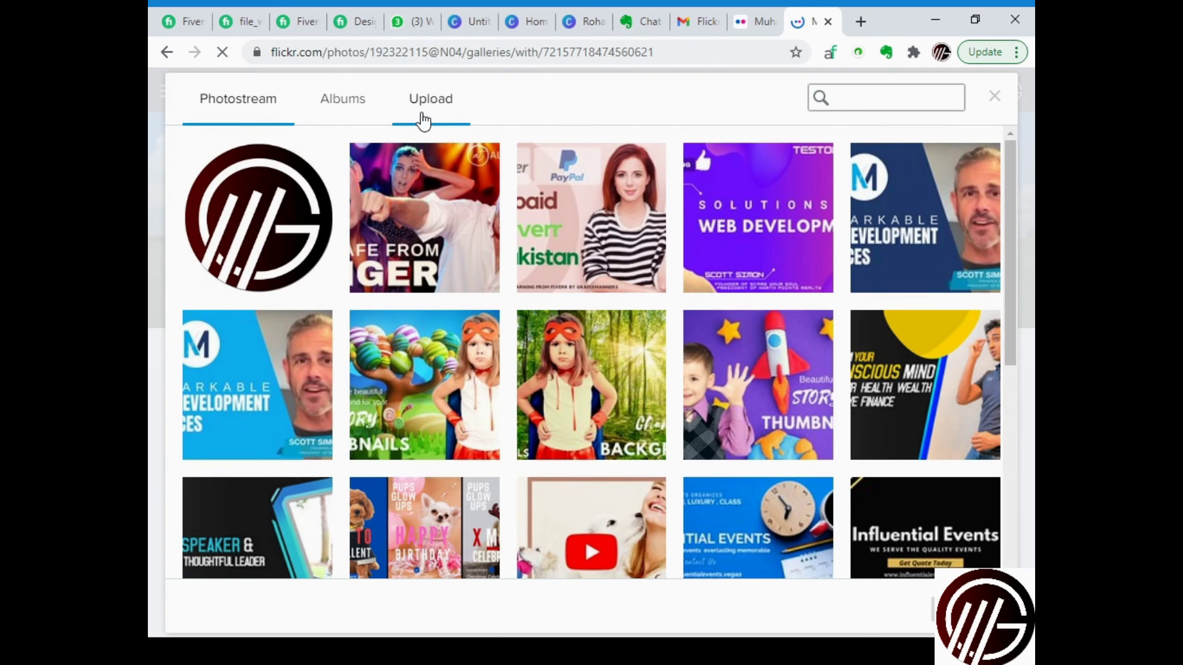
Begin uploading the logo collage cover image from the computer.
left_click(438, 119)
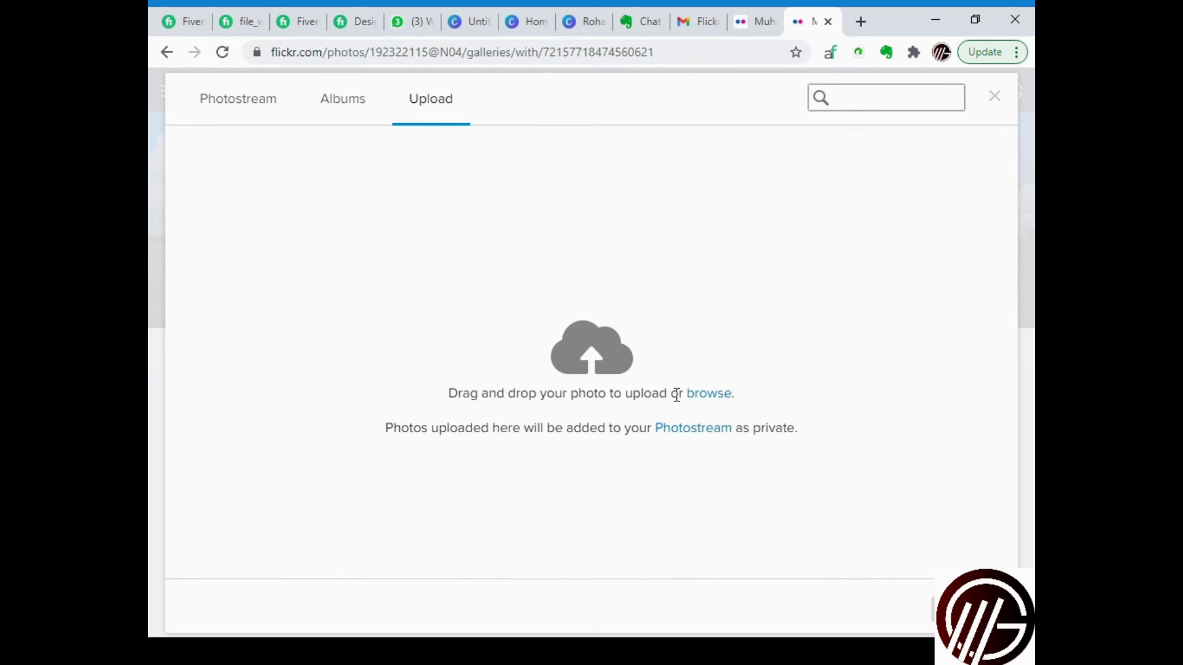
left_click(704, 401)
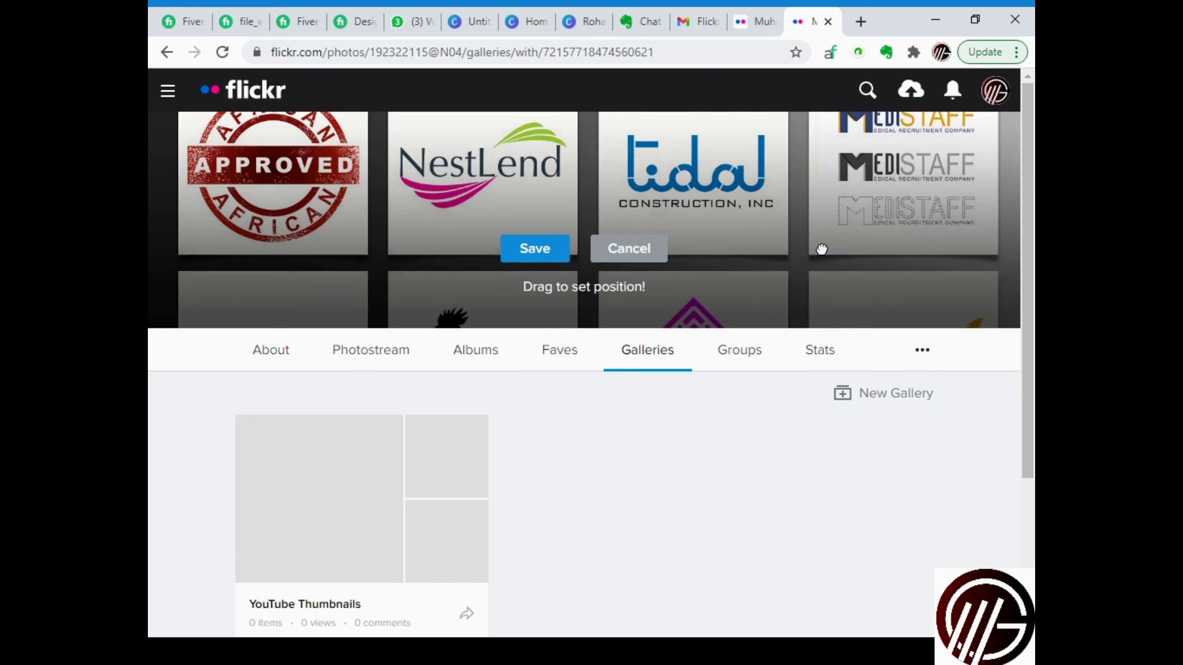
Position the logo collage cover to show a full row of logos and save it.
mouse_move(819, 232)
left_mouse_down()
mouse_move(828, 200)
mouse_move(811, 232)
mouse_move(800, 181)
left_mouse_up()
scroll(813, 270, "down", 2)
scroll(812, 269, "up", 2)
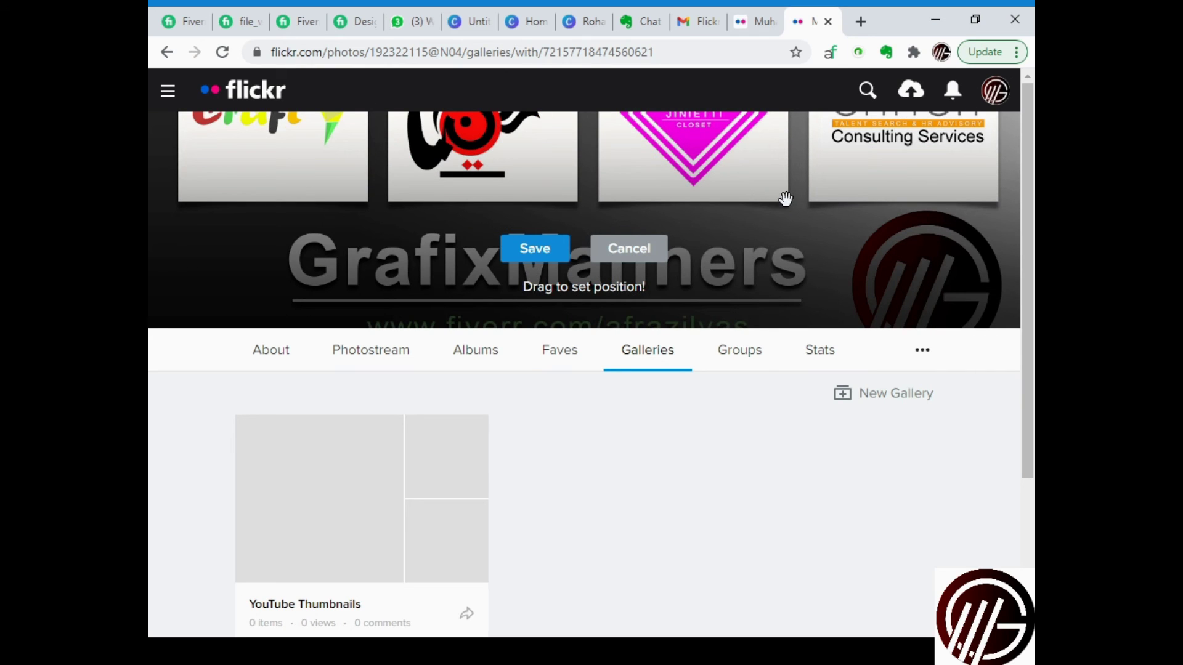
left_click_drag(849, 194, 838, 299)
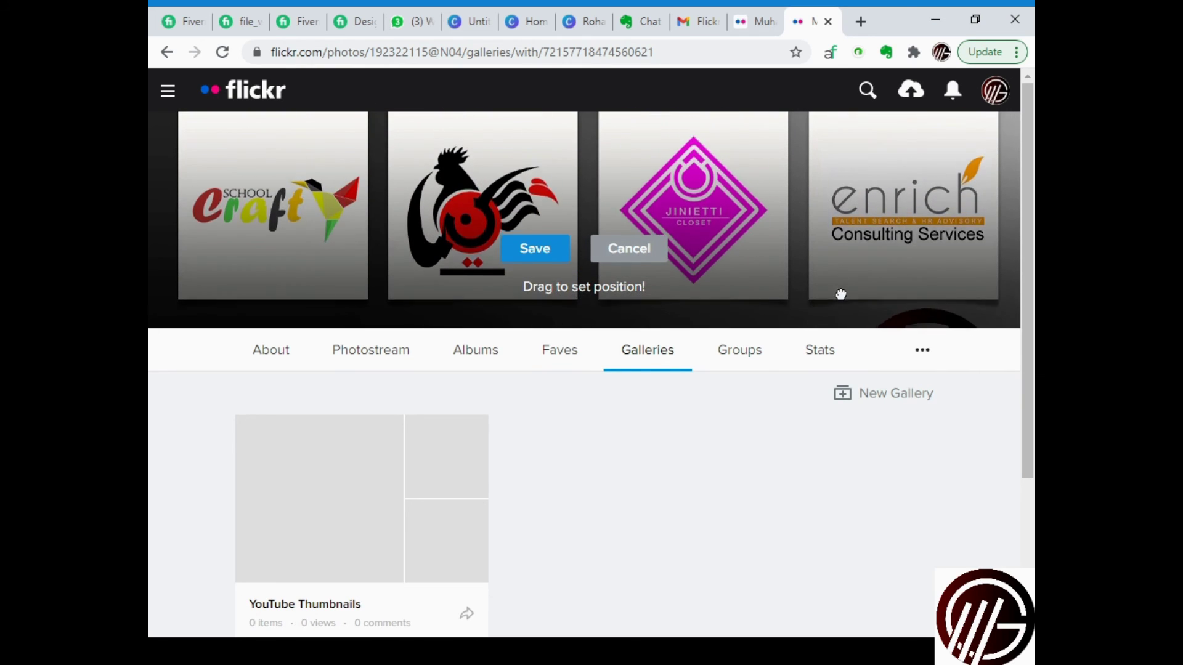
left_click(533, 250)
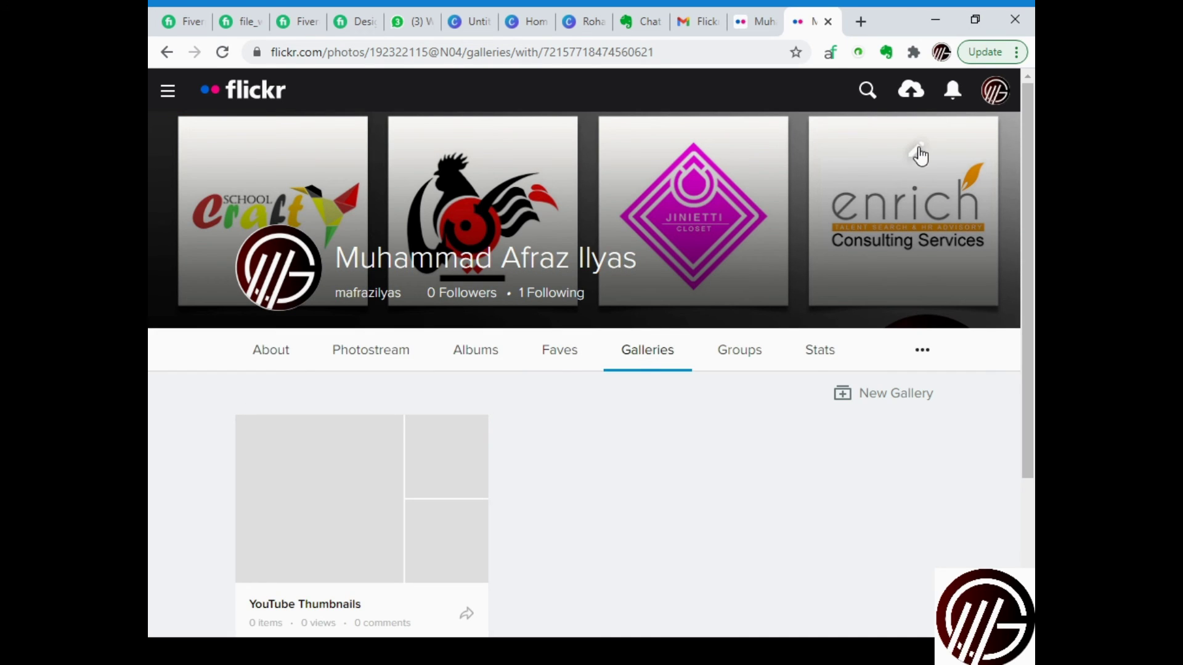
left_click(273, 352)
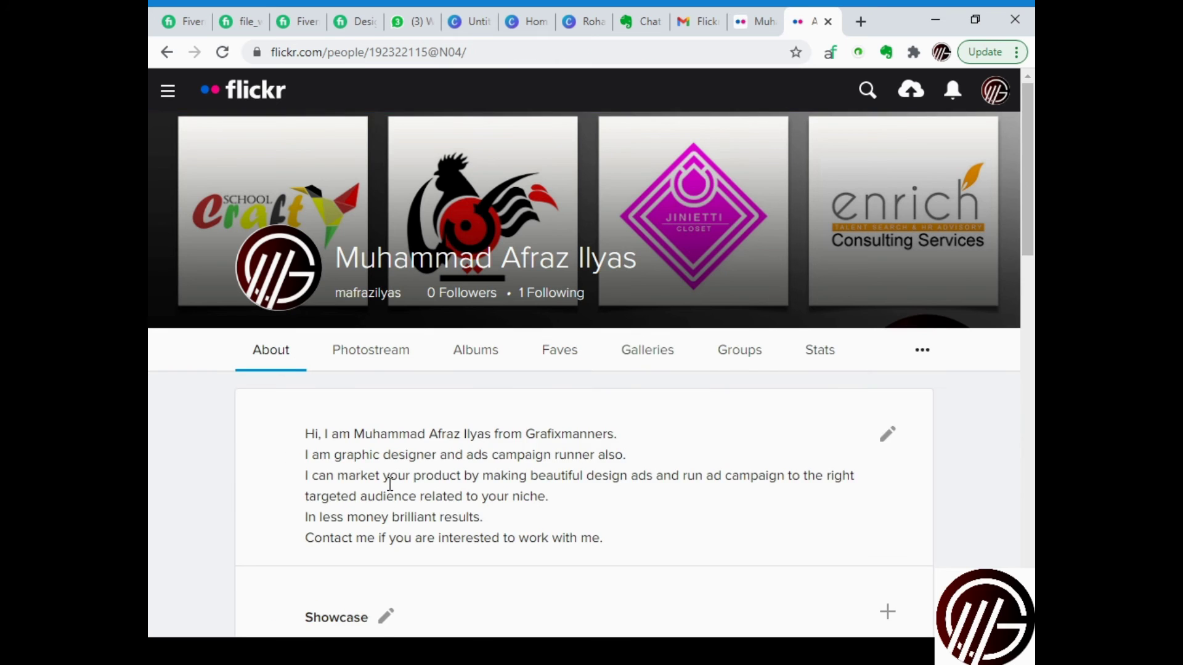
scroll(389, 485, "down", 5)
scroll(415, 419, "up", 2)
Replace the showcase title with the pasted flic.kr album link.
left_click(387, 359)
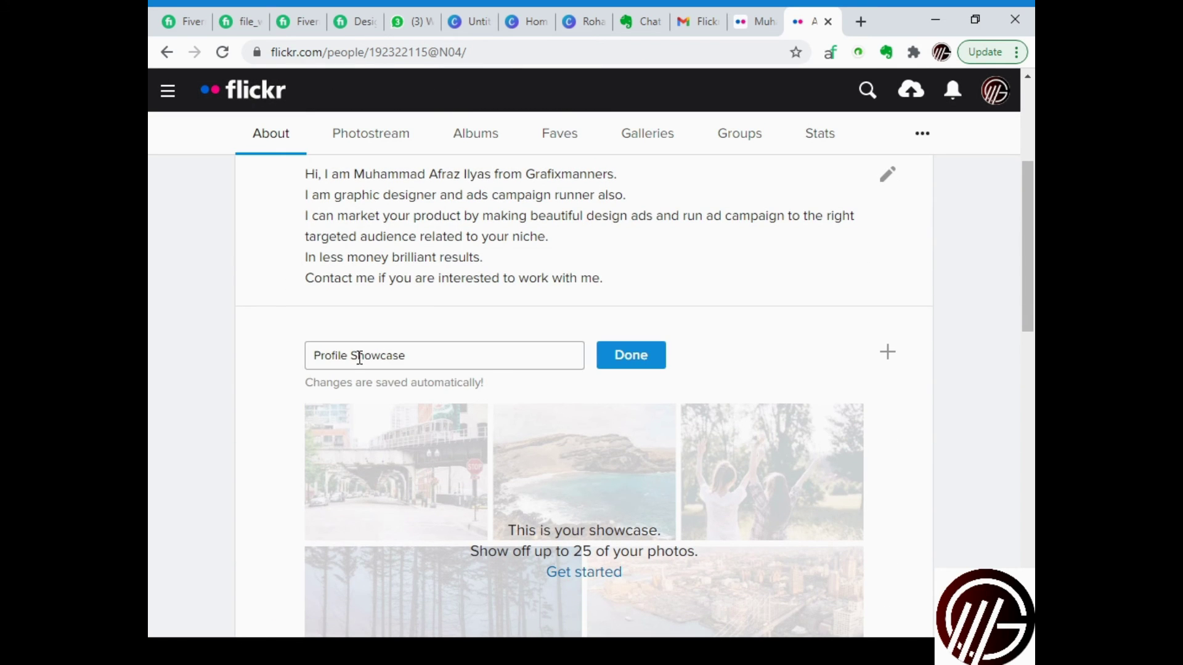
left_click_drag(546, 362, 211, 367)
type("https://flic.kr/s/aHsmUz7oo7")
left_click(629, 357)
scroll(647, 425, "down", 2)
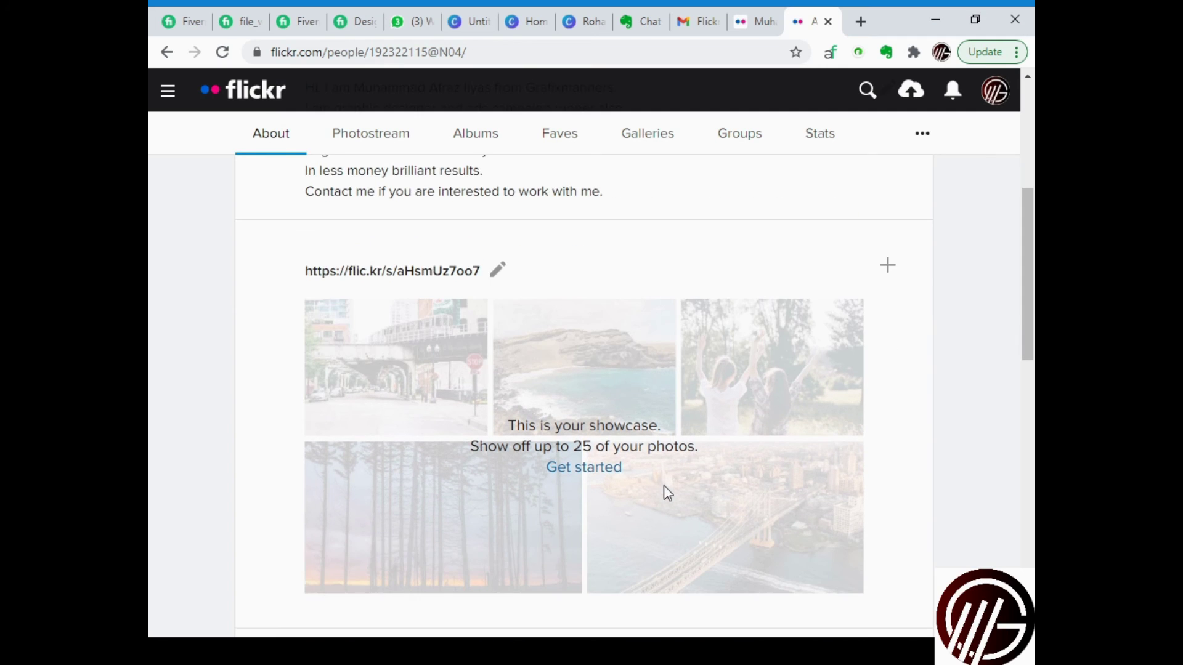
Select the YouTube Thumbnails album photos, including the rocket thumbnail, for the showcase.
left_click(888, 266)
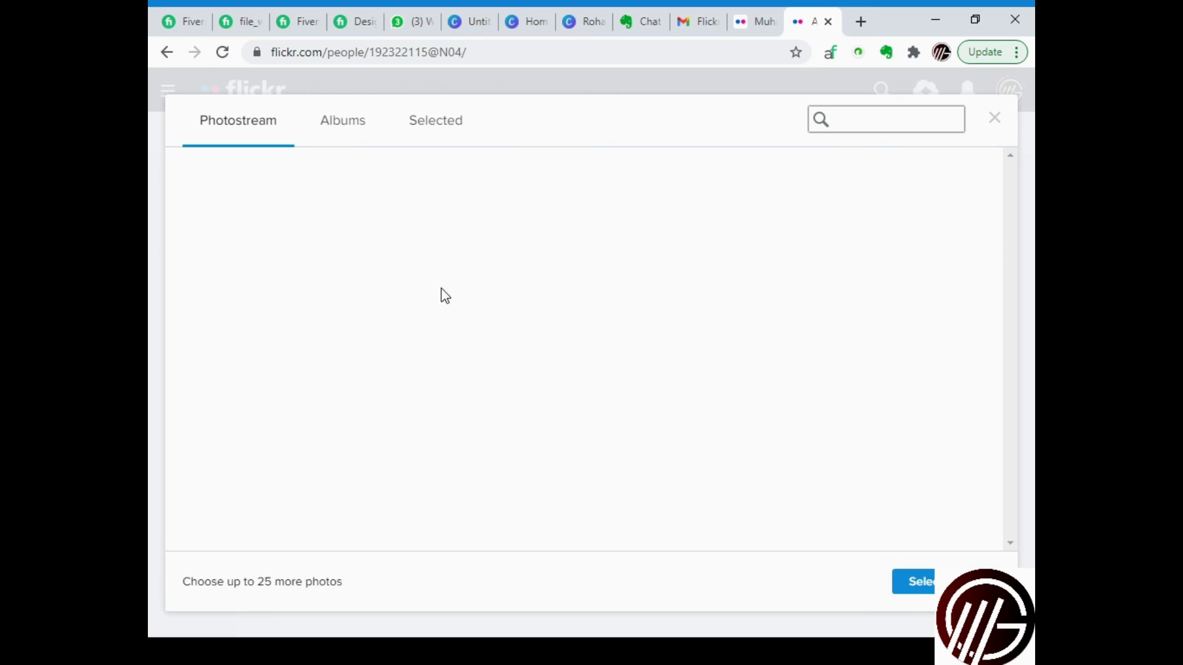
left_click(330, 146)
left_click(277, 250)
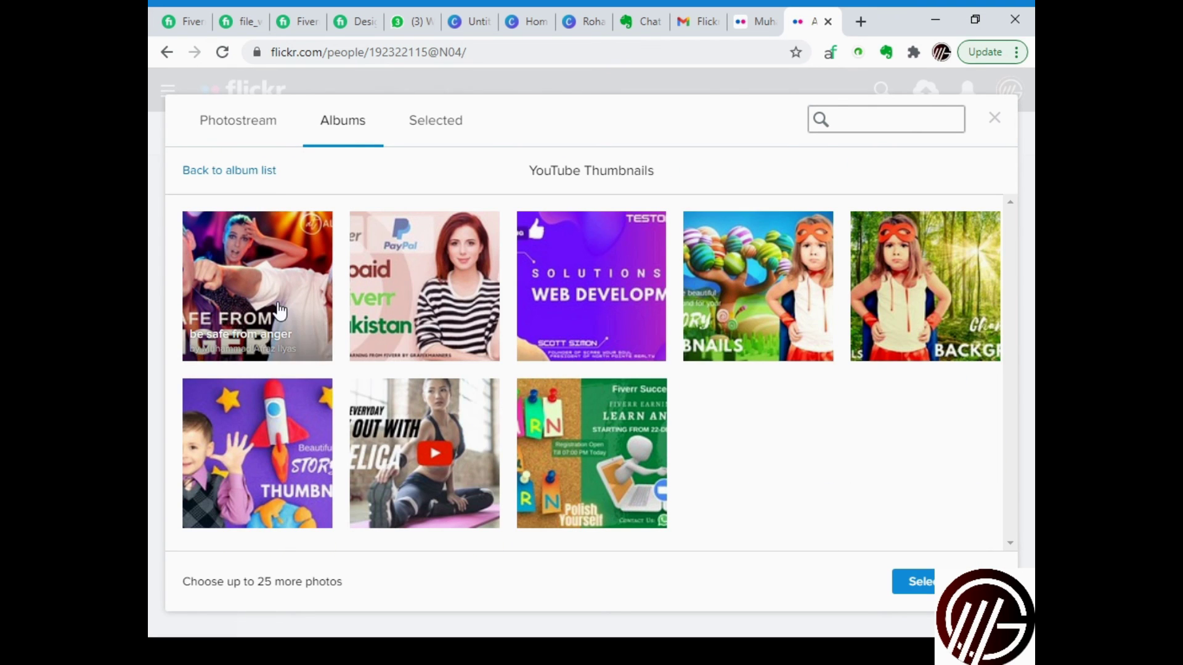
left_click(257, 286)
left_click(425, 285)
left_click(591, 286)
left_click(925, 285)
left_click(758, 286)
left_click(425, 453)
left_click(275, 450)
Confirm the showcase photo selection, glance at Albums, and return to the About page.
left_click(914, 582)
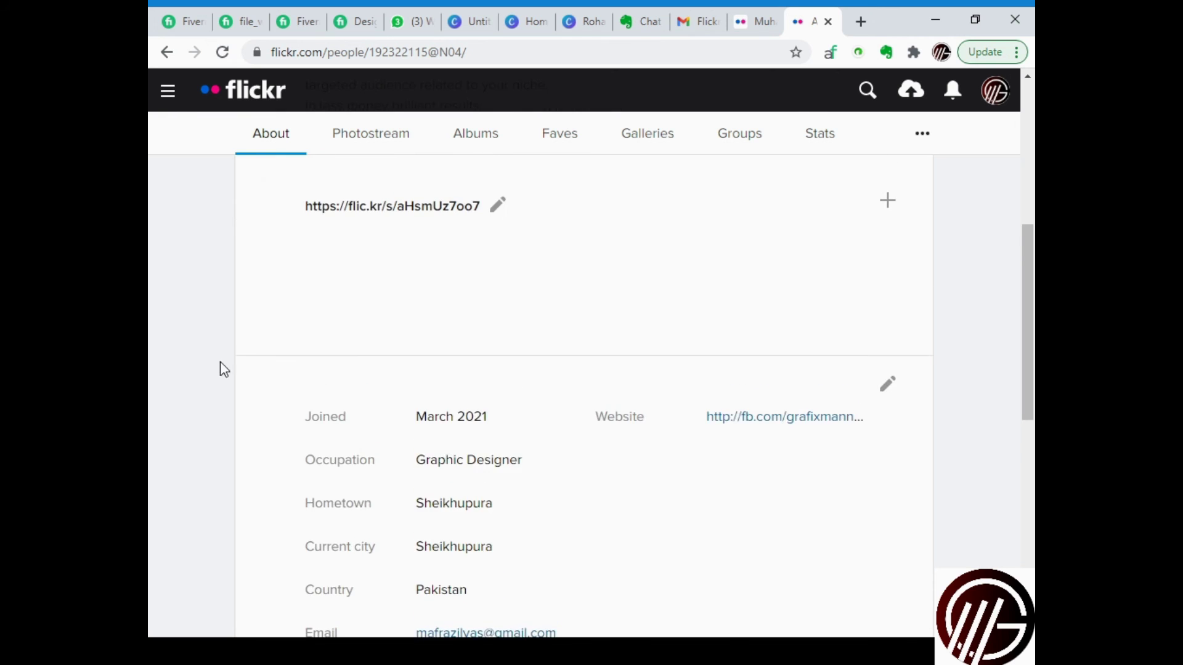
scroll(568, 404, "up", 2)
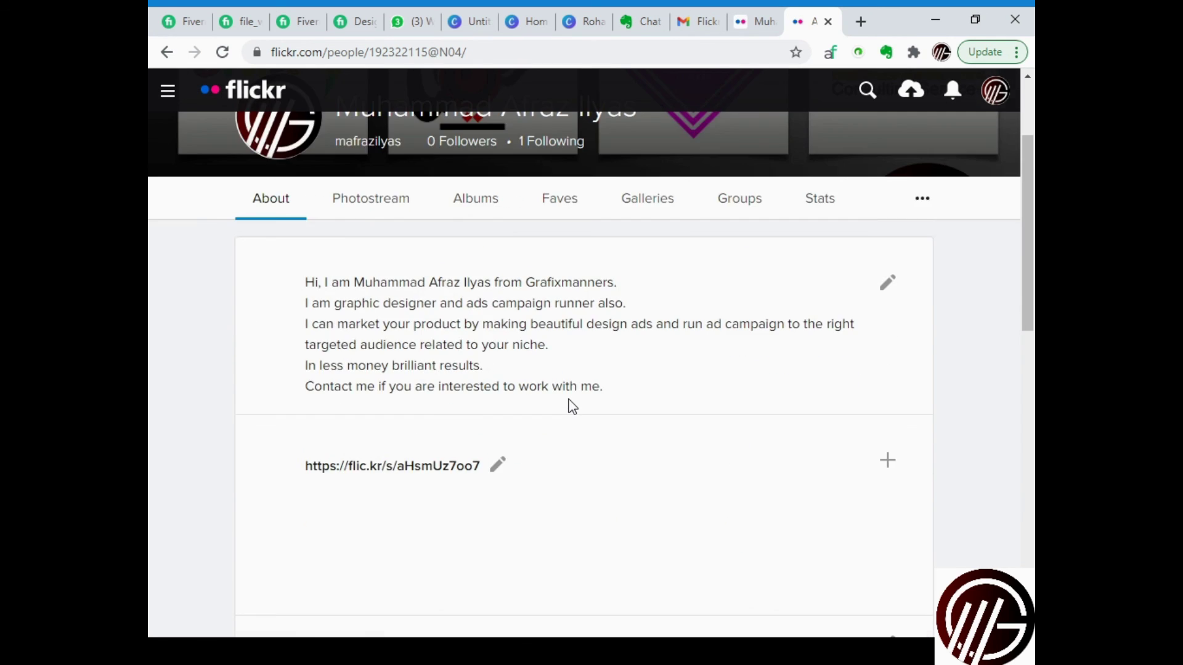
scroll(568, 404, "up", 2)
scroll(557, 421, "down", 8)
scroll(421, 388, "up", 1)
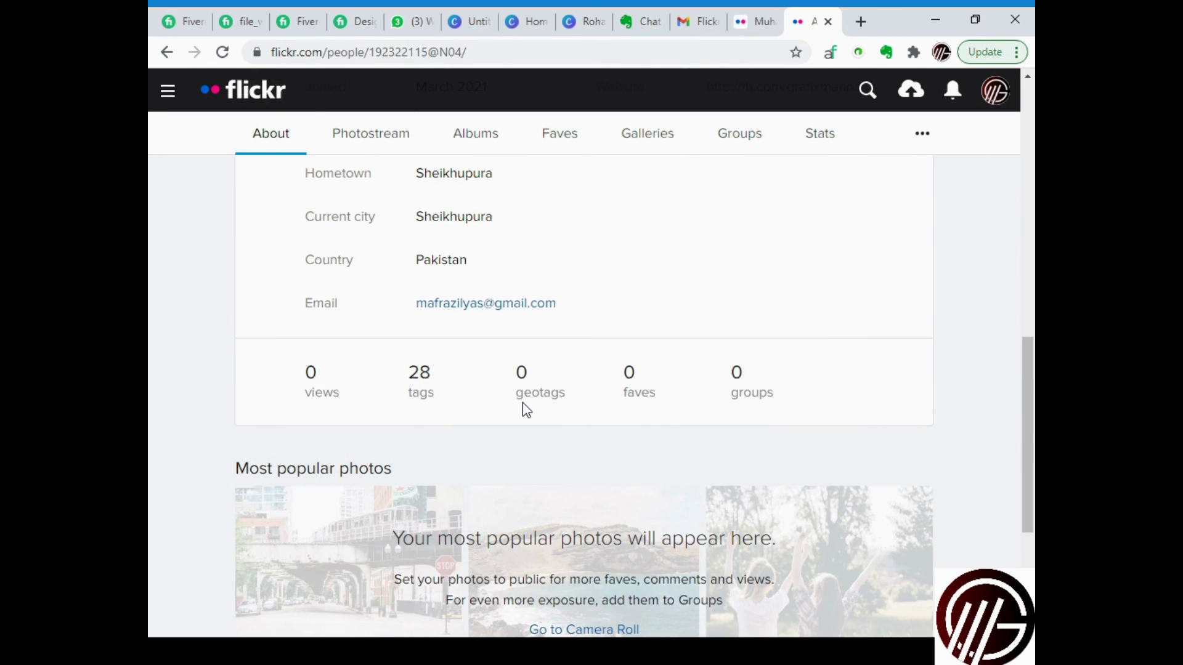
scroll(552, 278, "up", 2)
scroll(687, 423, "up", 5)
scroll(494, 453, "down", 2)
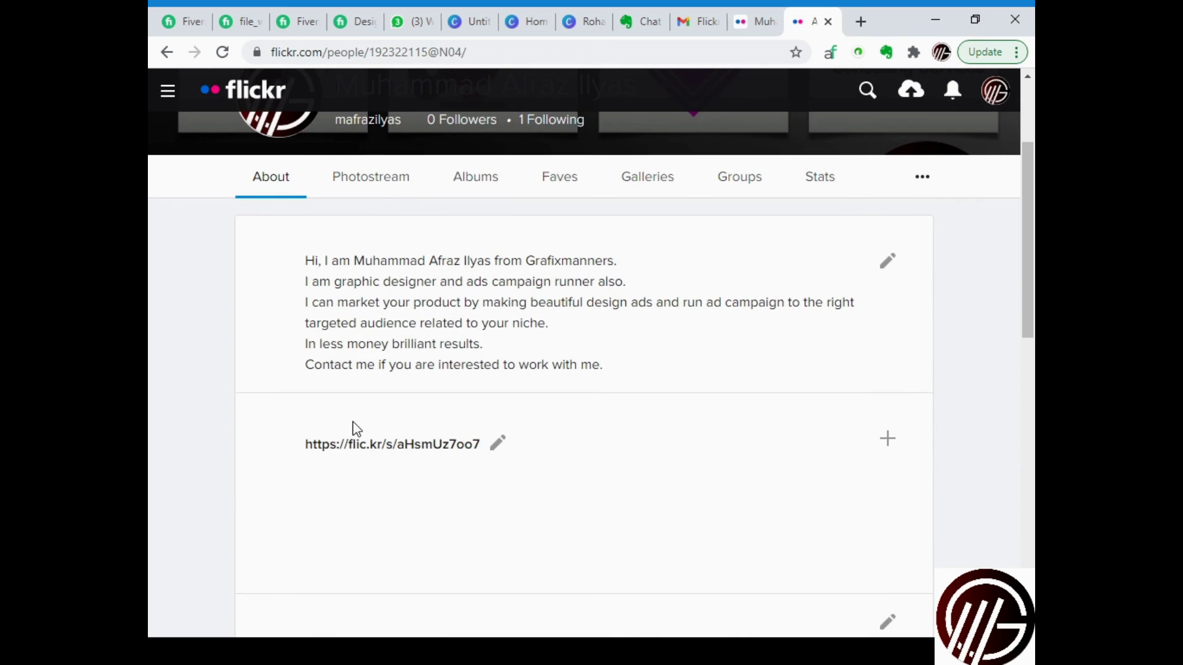
scroll(369, 388, "up", 2)
left_click(475, 350)
left_click(271, 351)
scroll(522, 465, "down", 3)
scroll(797, 438, "down", 10)
scroll(798, 438, "up", 8)
scroll(787, 351, "up", 4)
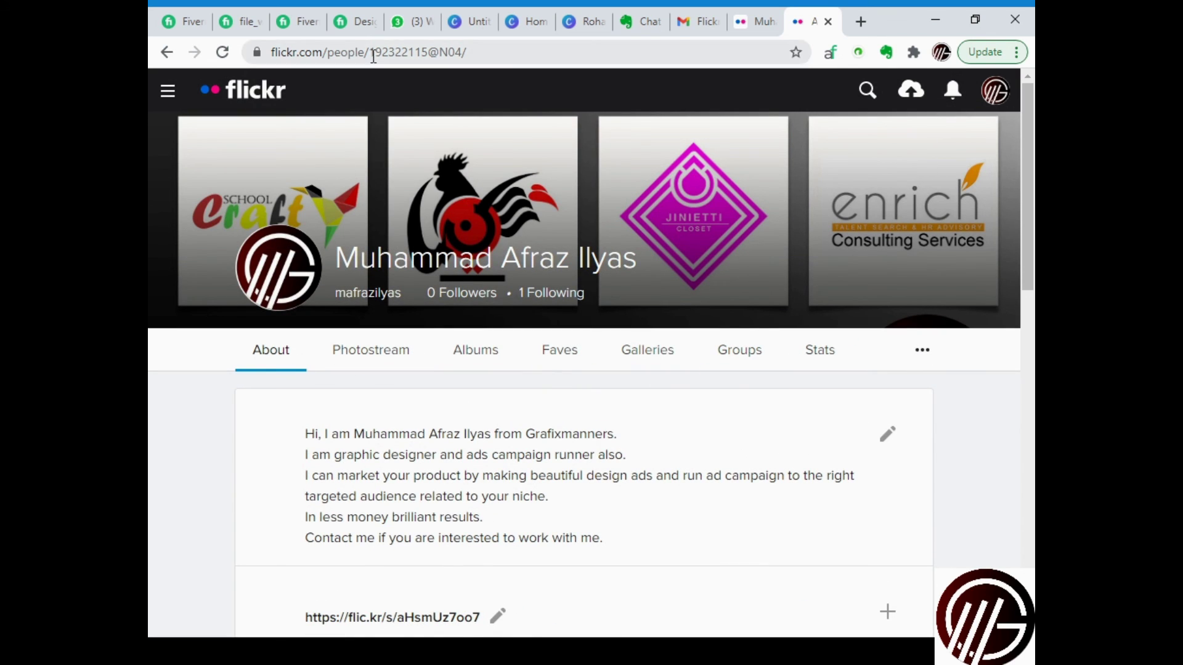
Rename the display name from mafrazilyas to Grafixmanners in Personal Information settings.
left_click(995, 89)
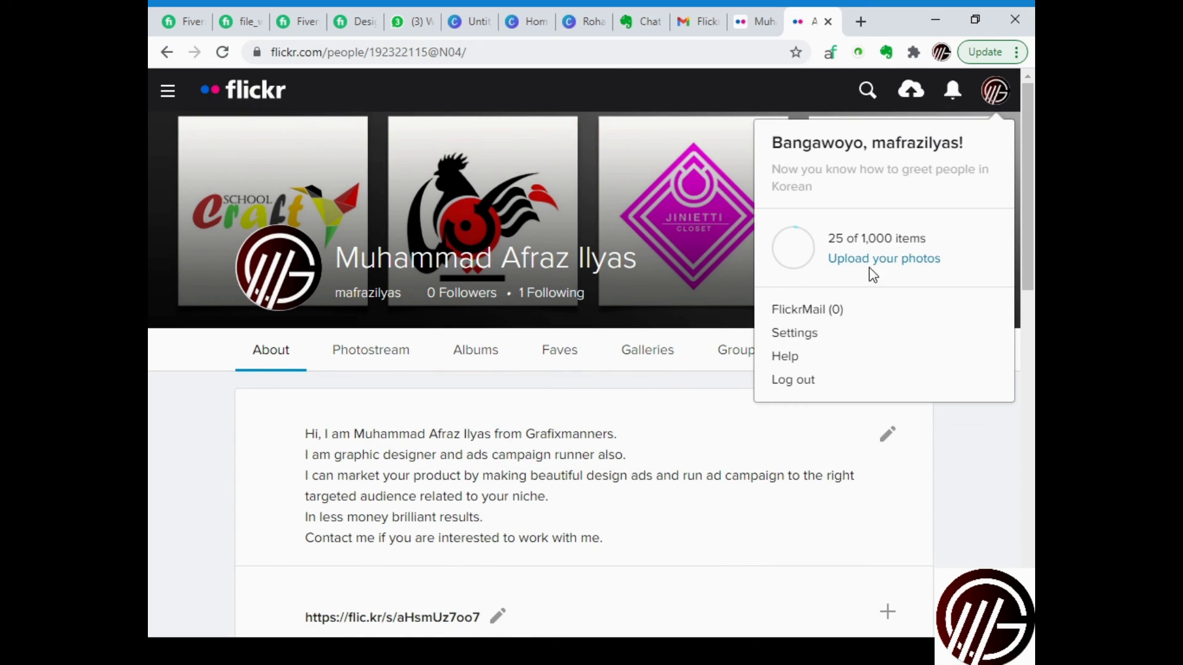
left_click(810, 339)
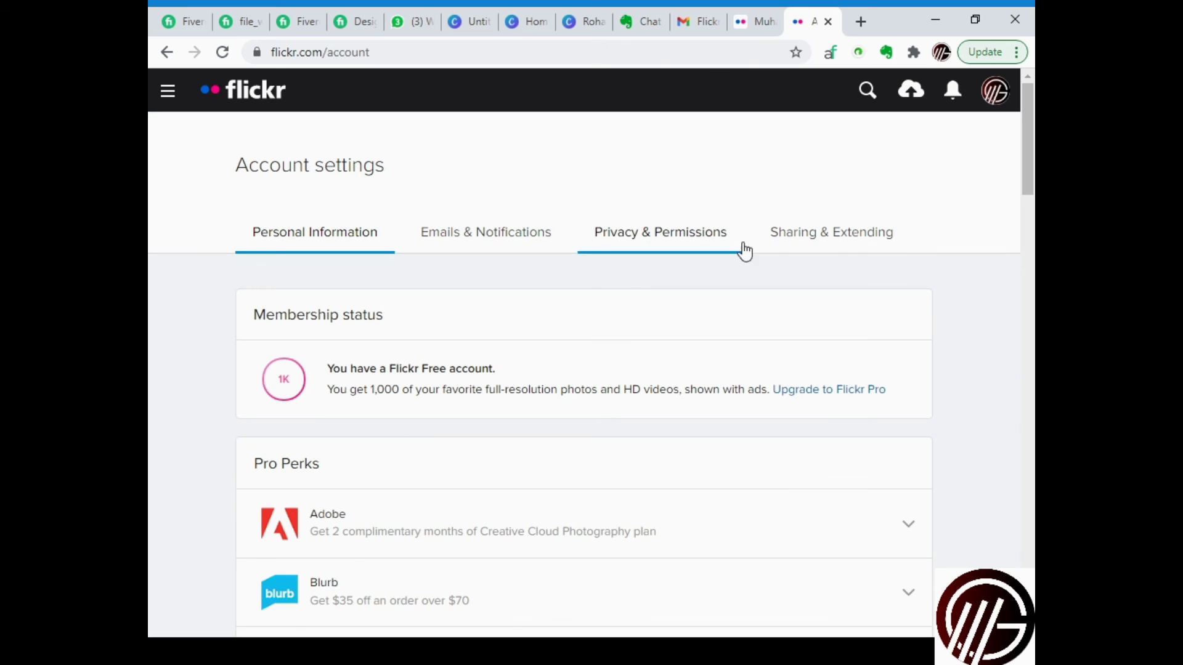
left_click(667, 242)
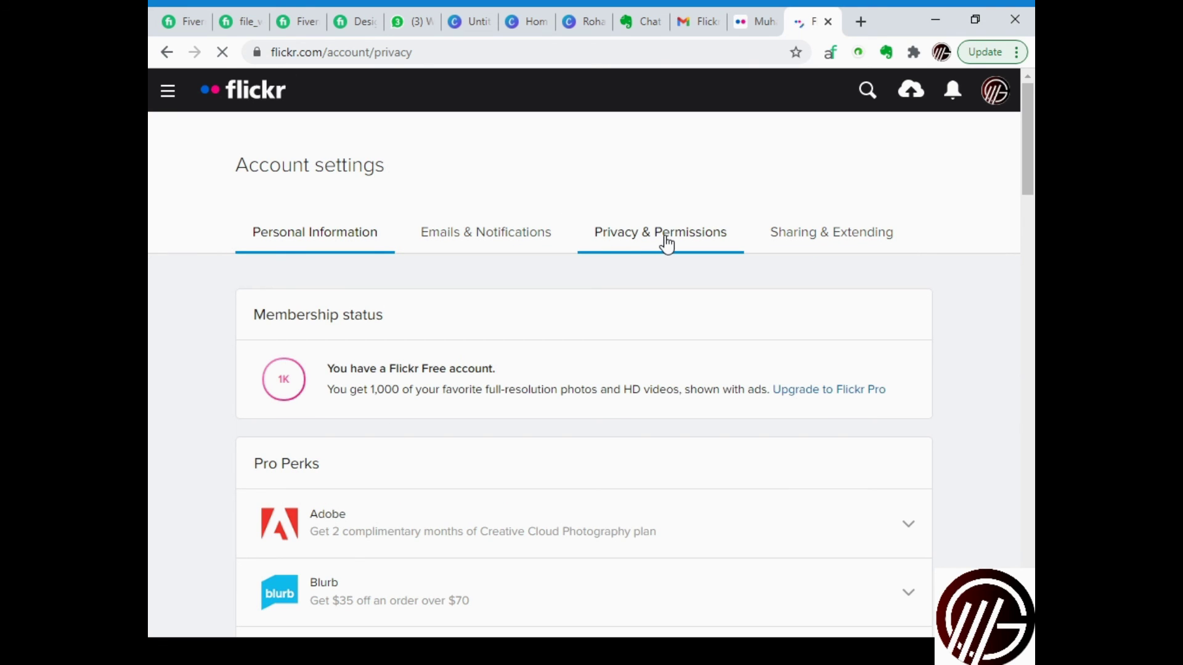
scroll(628, 510, "up", 5)
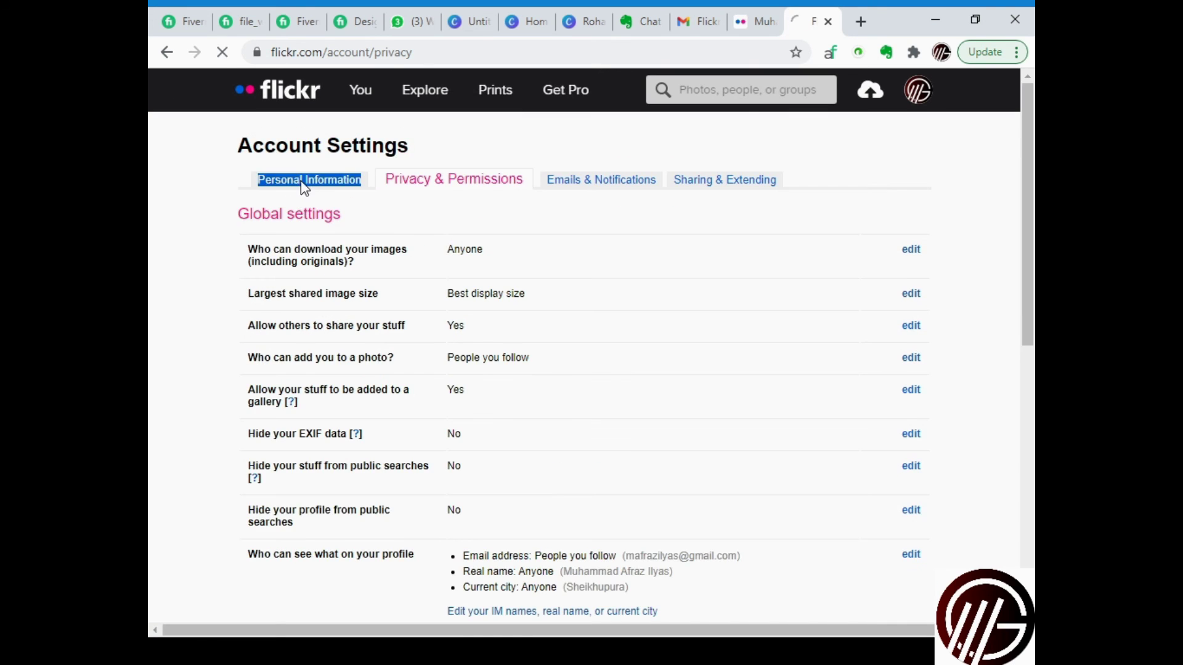
left_click(304, 191)
scroll(605, 486, "down", 10)
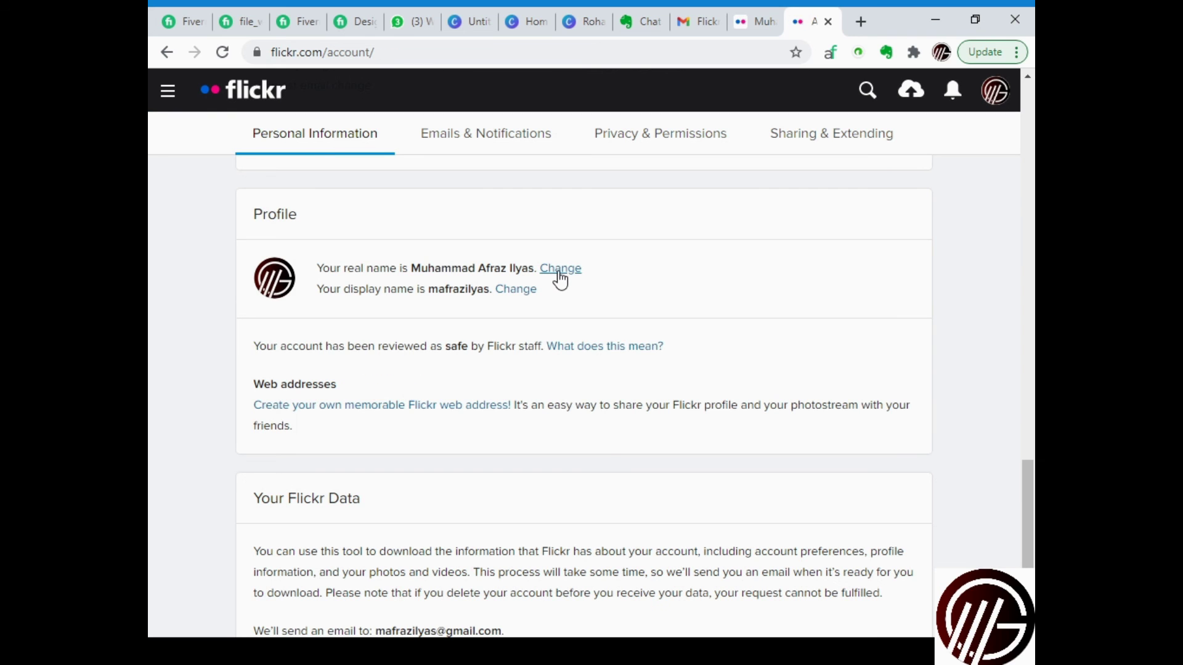
left_click(515, 289)
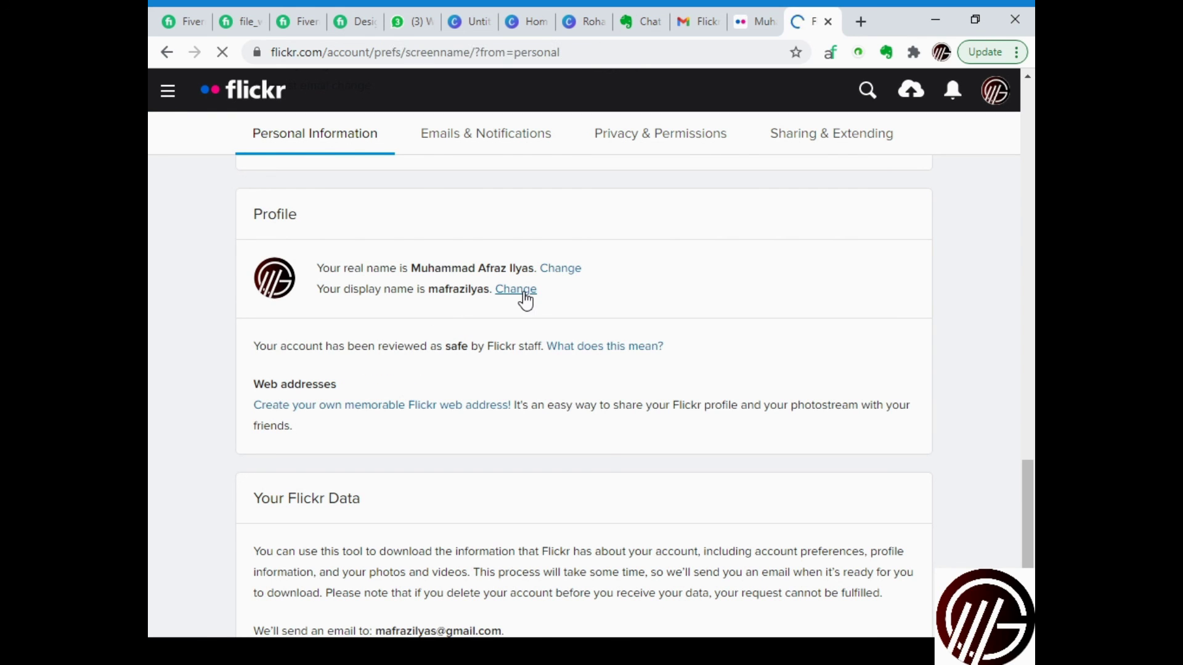
type("Grafixma")
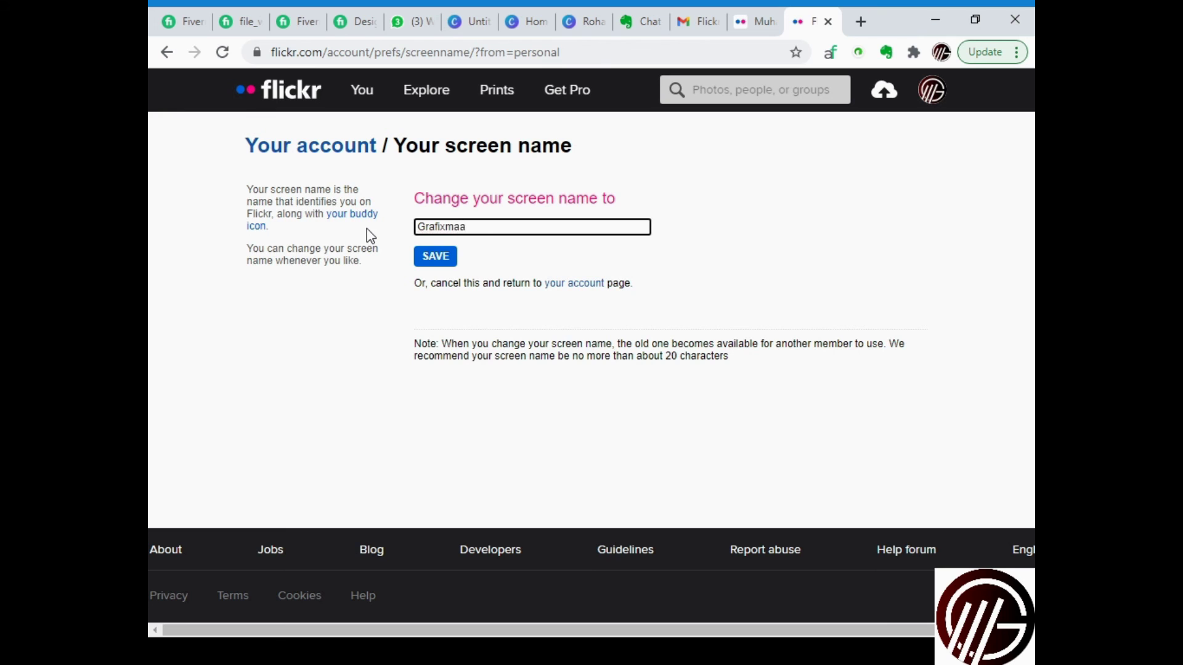
type("nners")
left_click(438, 262)
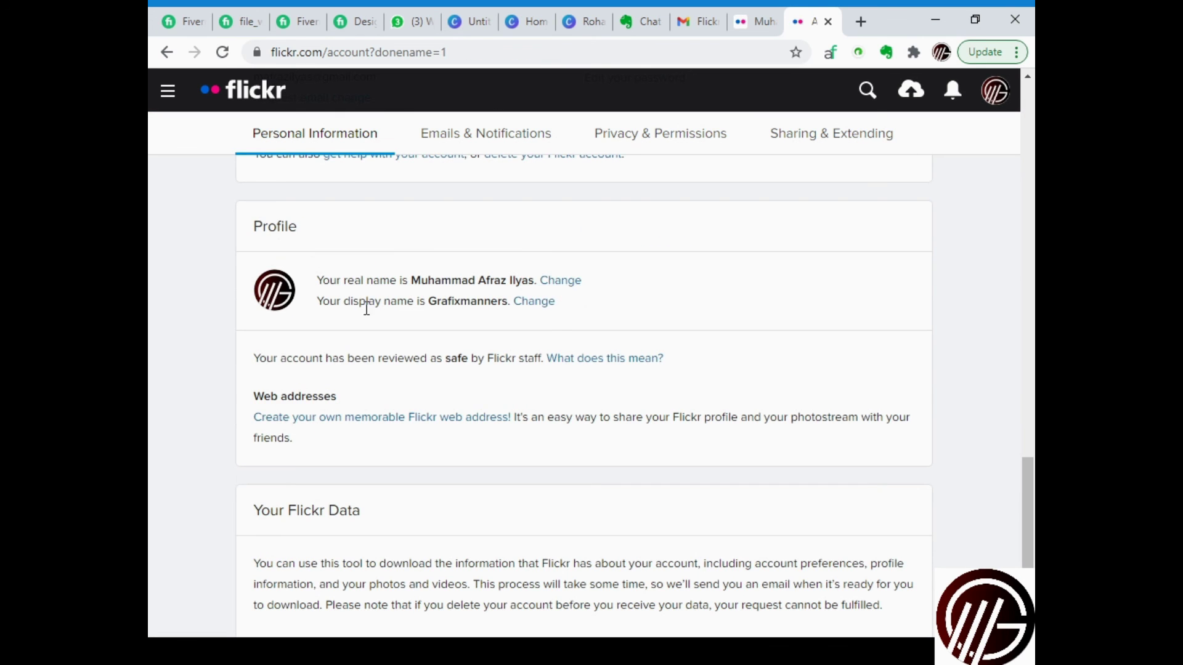
scroll(280, 441, "down", 5)
scroll(364, 430, "up", 5)
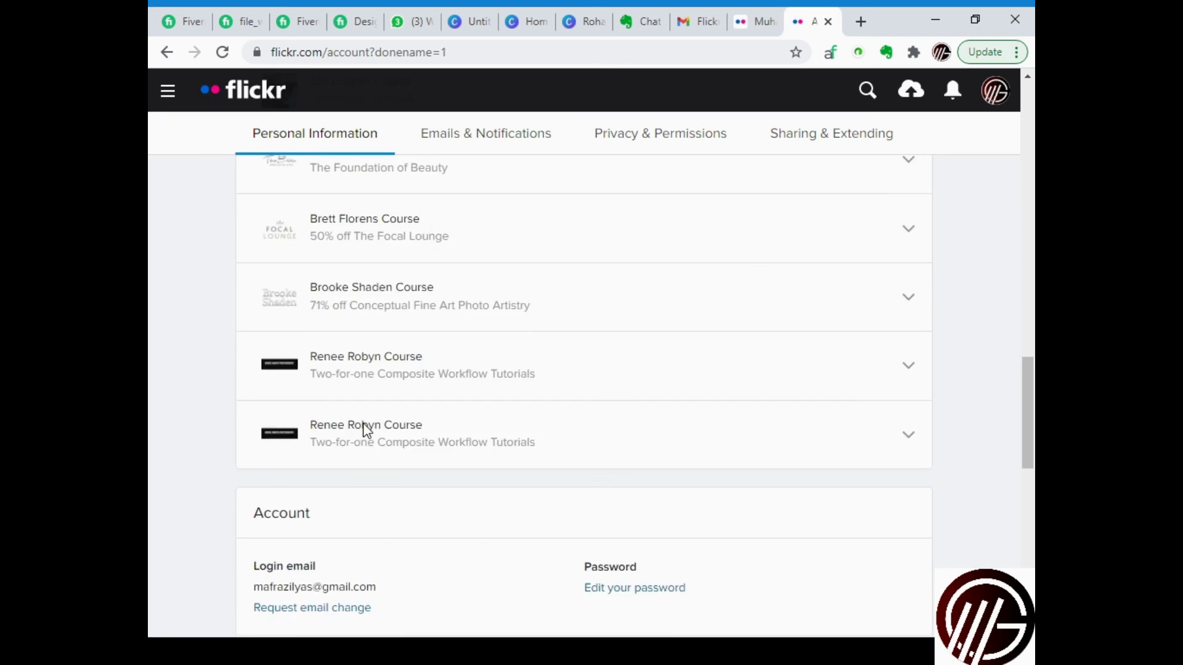
scroll(365, 417, "up", 10)
Try flickr.com/grafixmanners from the photostream, see Page Not Found, and return to Settings.
left_click(1004, 98)
left_click(819, 142)
scroll(380, 333, "down", 5)
scroll(377, 340, "up", 5)
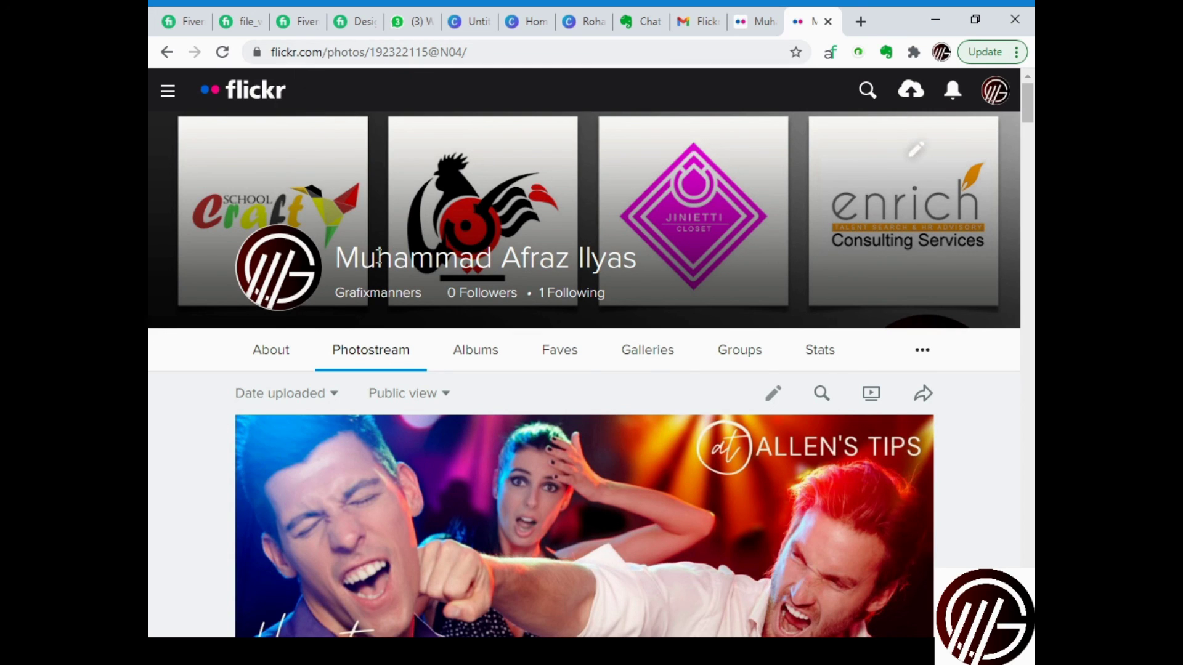
left_click_drag(325, 53, 628, 73)
type("g")
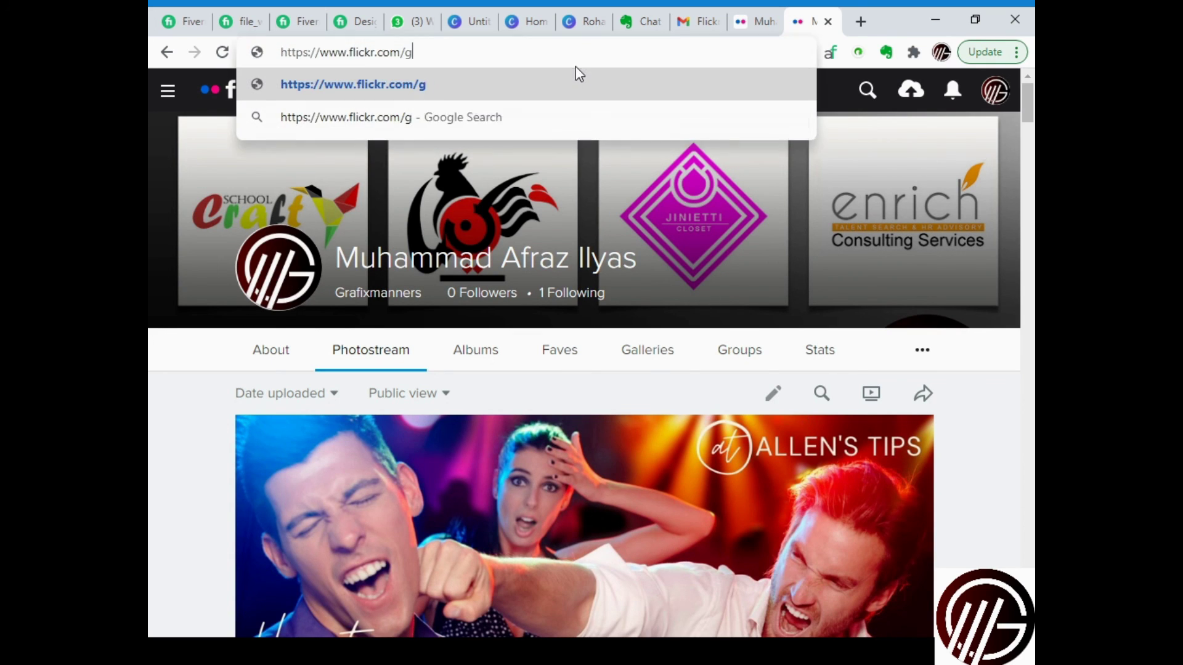
type("rafixmanners")
key("Return")
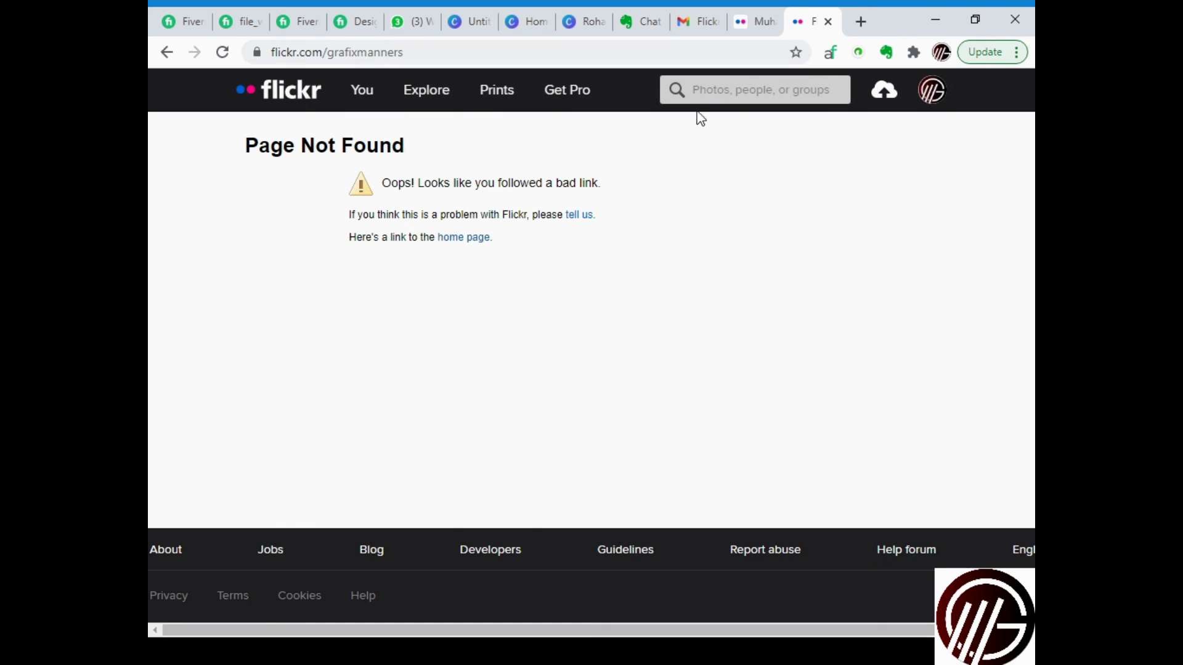
left_click(736, 336)
scroll(526, 418, "down", 10)
scroll(526, 418, "down", 3)
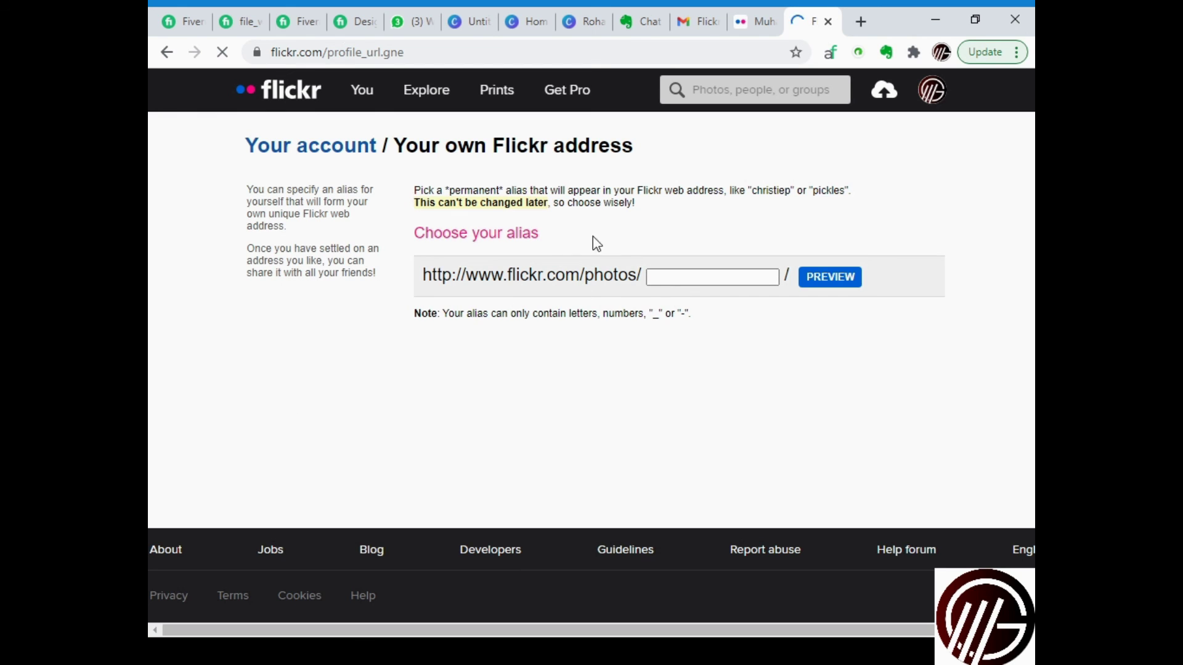
Enter alias grafixmanners, preview it, and lock in flickr.com/photos/grafixmanners.
left_click(653, 276)
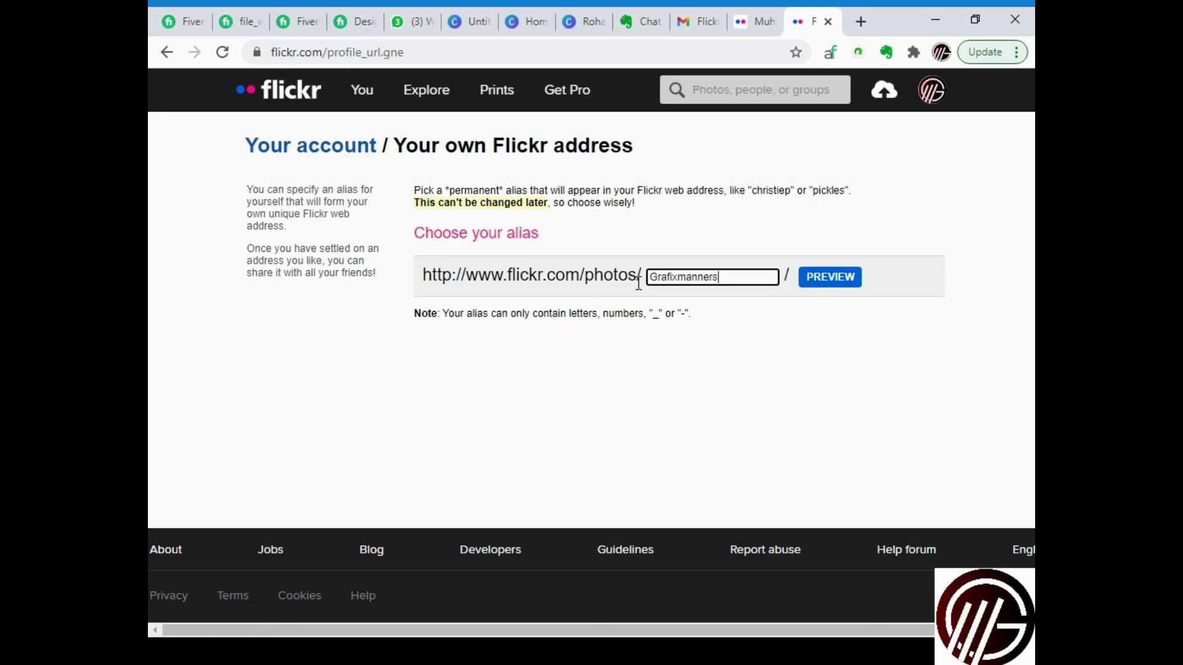
left_click(835, 285)
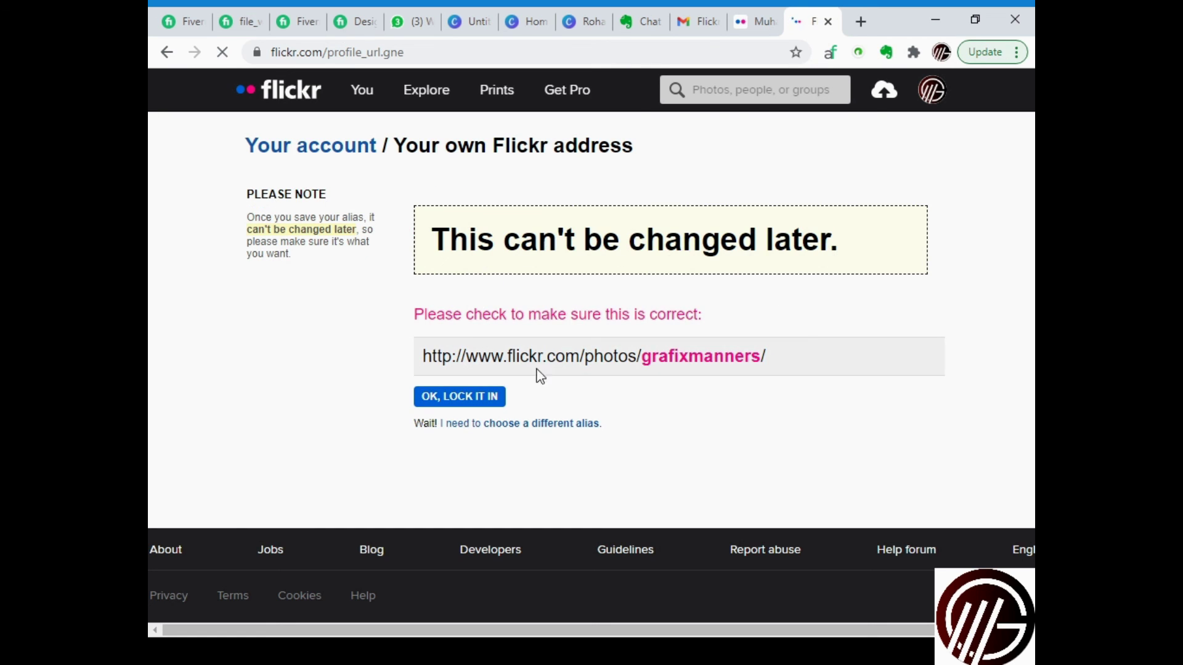
left_click(458, 398)
Load the custom profile address flickr.com/grafixmanners in the profile tab.
left_click(753, 23)
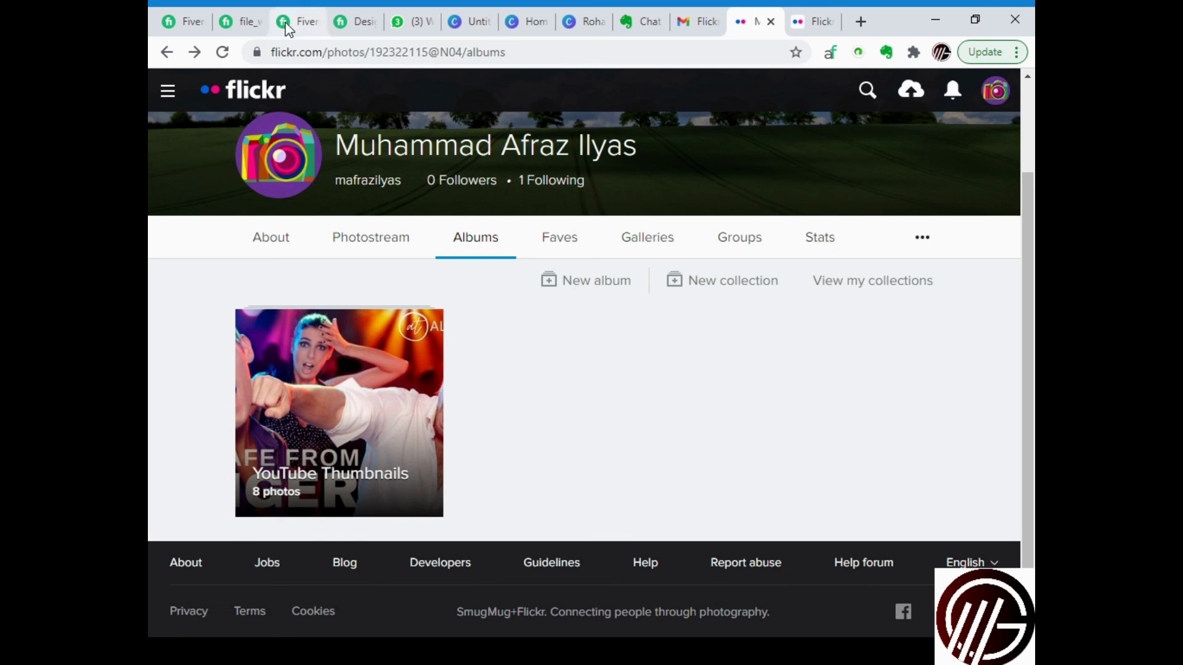
left_click_drag(392, 51, 589, 76)
type("grafixnanners")
key("Return")
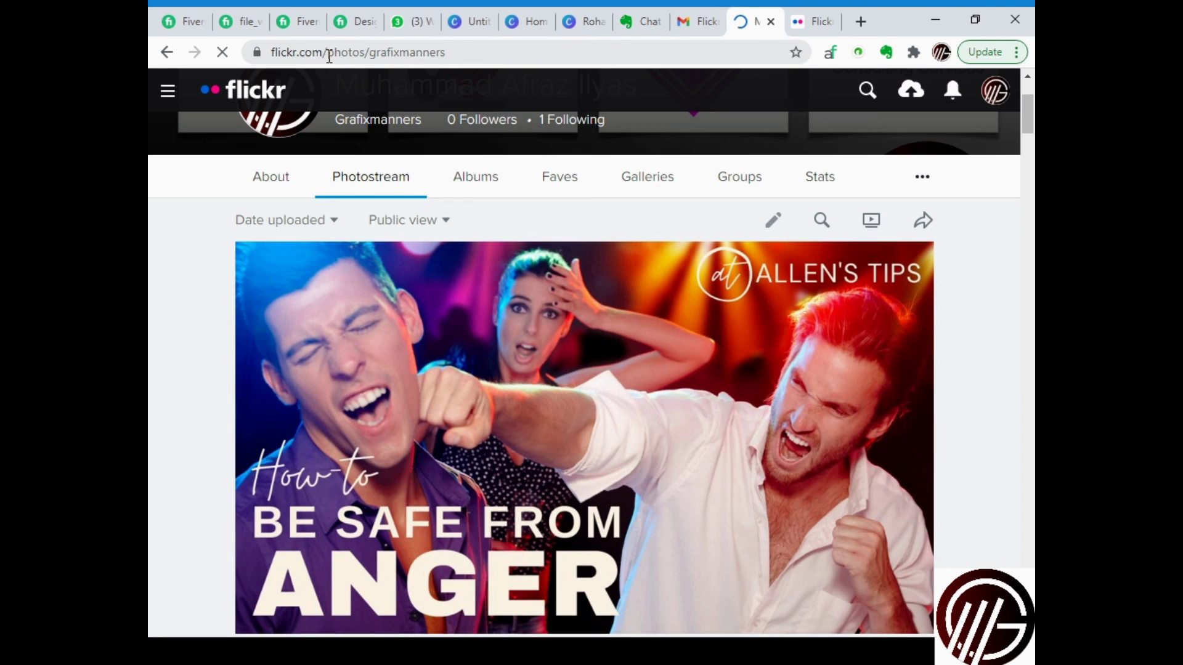
Copy the profile link and paste it into a WhatsApp Web chat message.
left_click(366, 58)
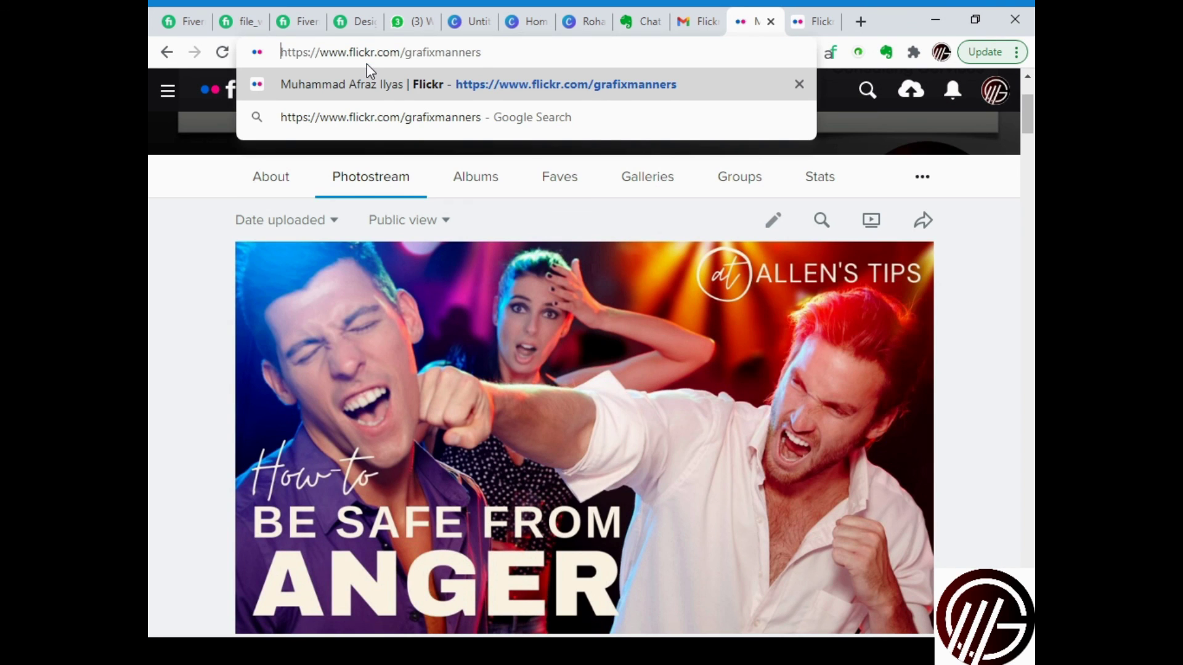
left_click(412, 21)
scroll(451, 321, "down", 3)
left_click(277, 294)
type("https://www.flickr.com/grafixmanners")
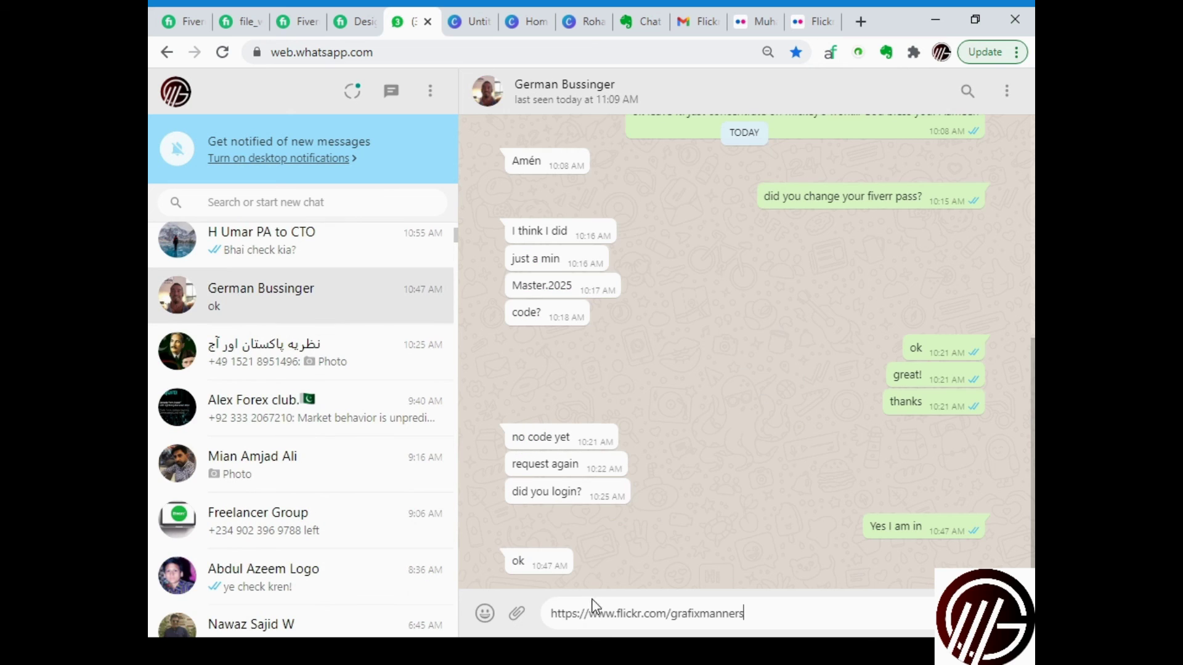
left_click_drag(753, 614, 458, 613)
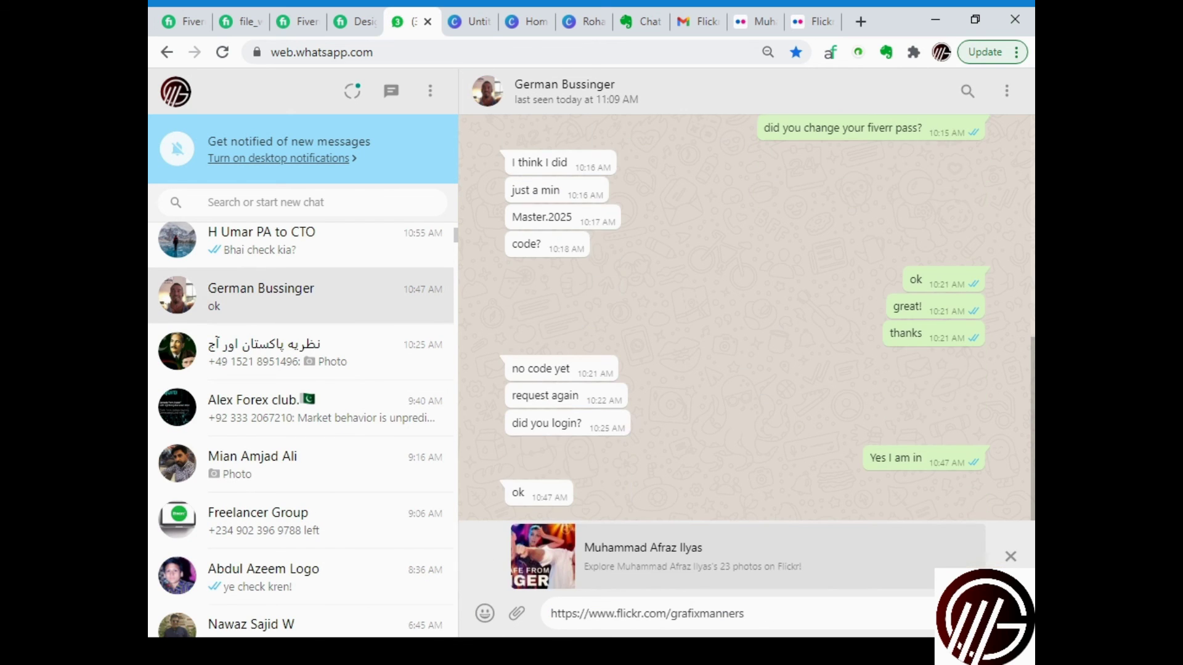